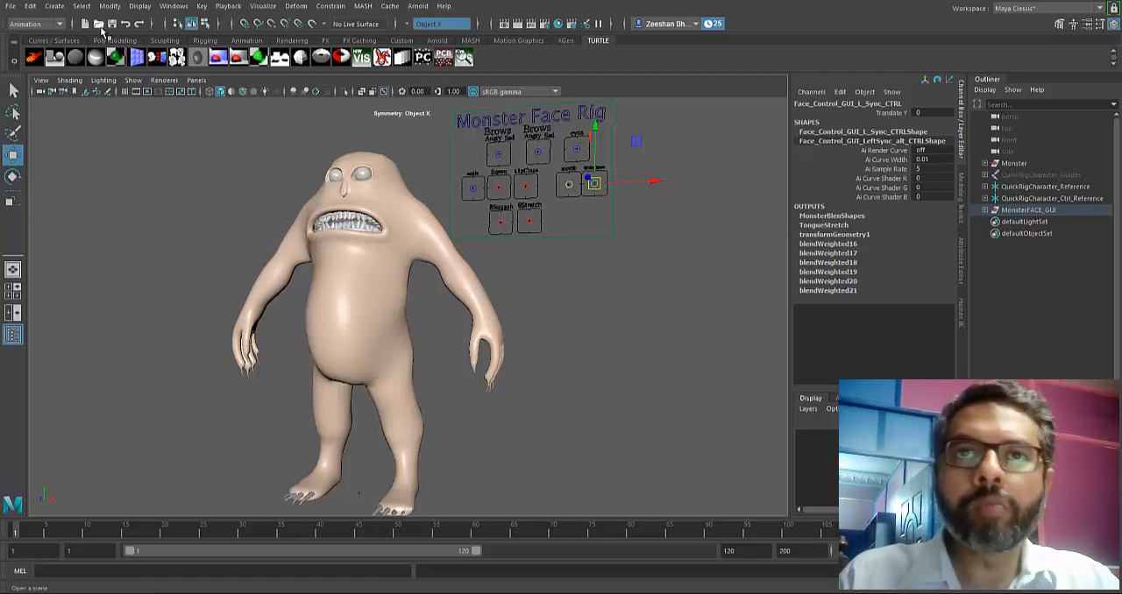
Step: Start a new empty scene, discarding the changes to the monster rig scene
left_click(86, 24)
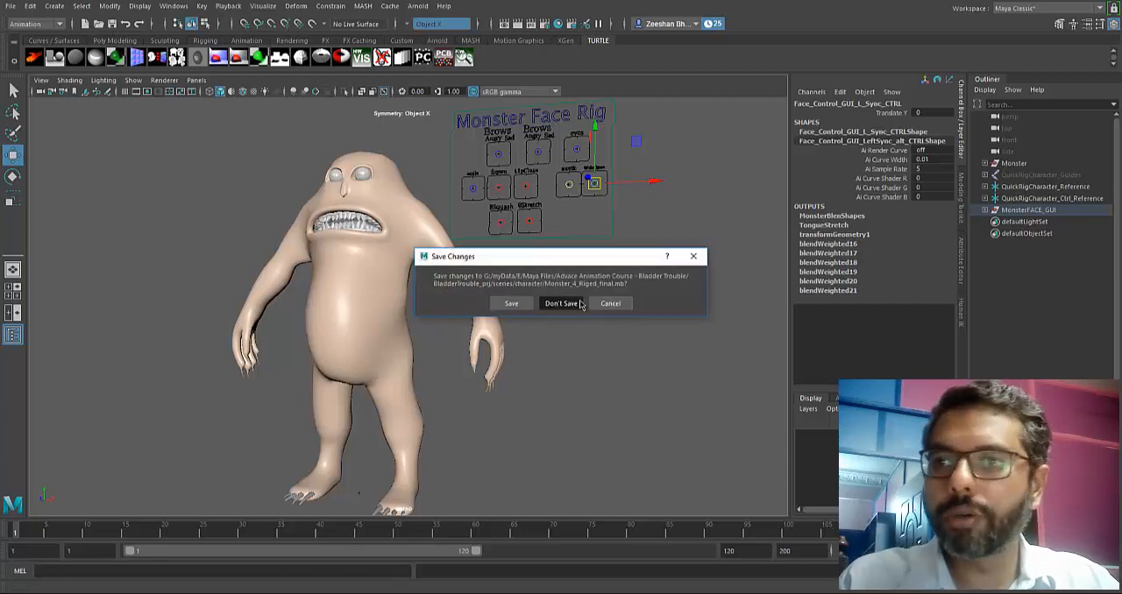
left_click(556, 304)
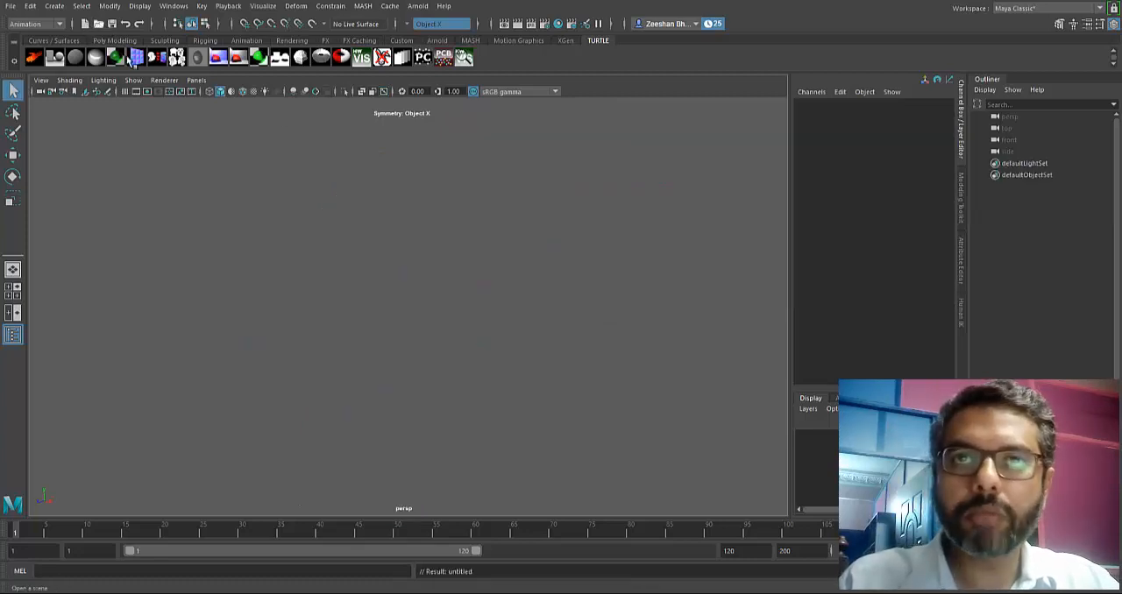
left_click(98, 24)
left_click_drag(316, 133, 681, 132)
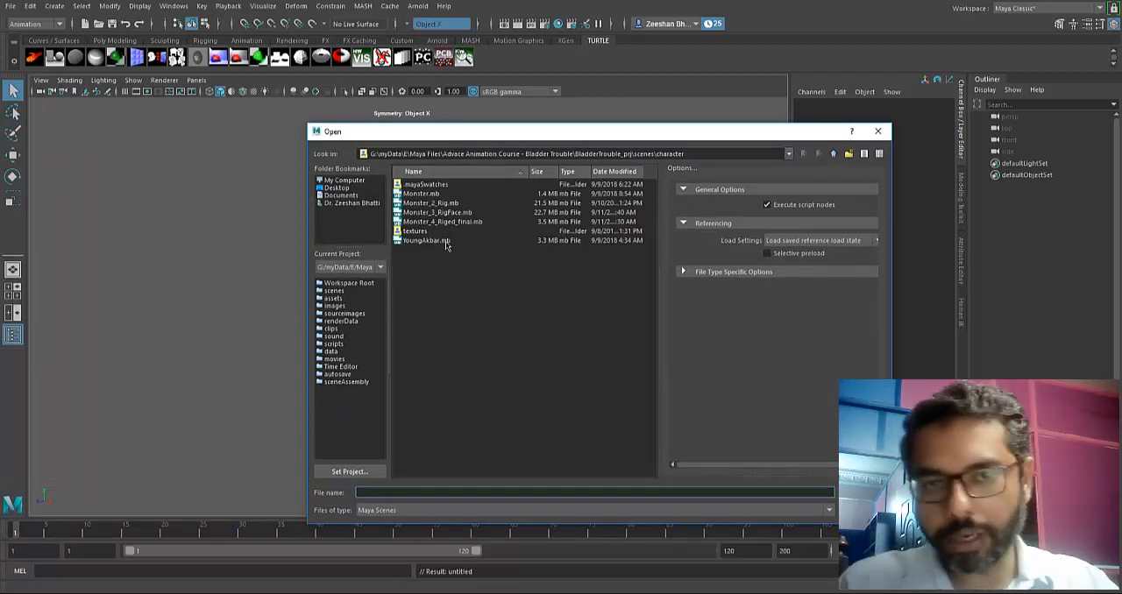
left_click(832, 154)
left_click(405, 204)
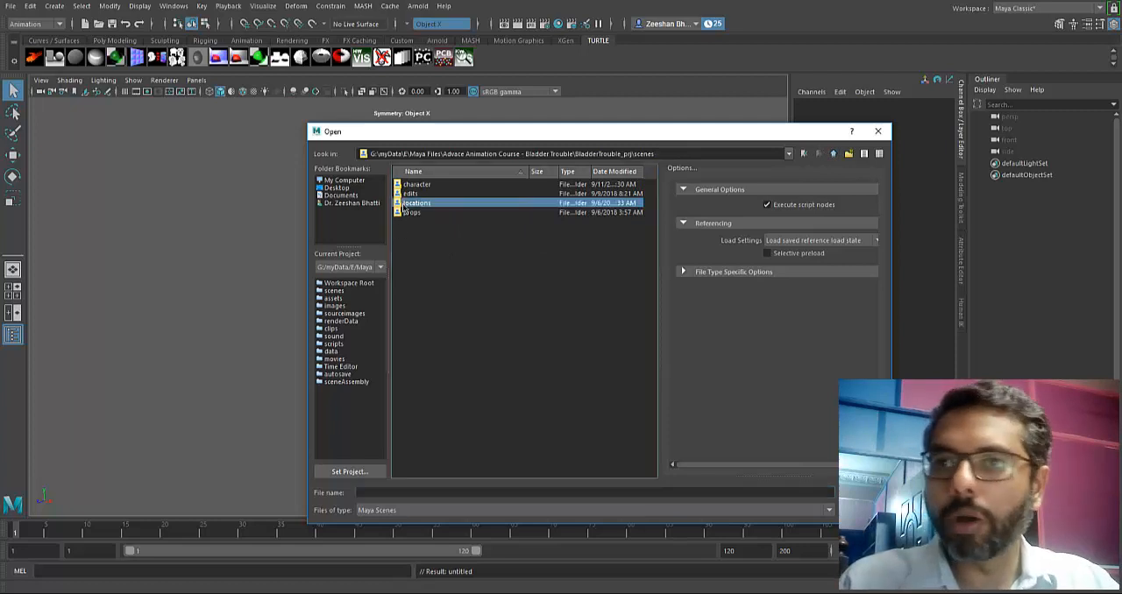
double_click(405, 203)
left_click(480, 186)
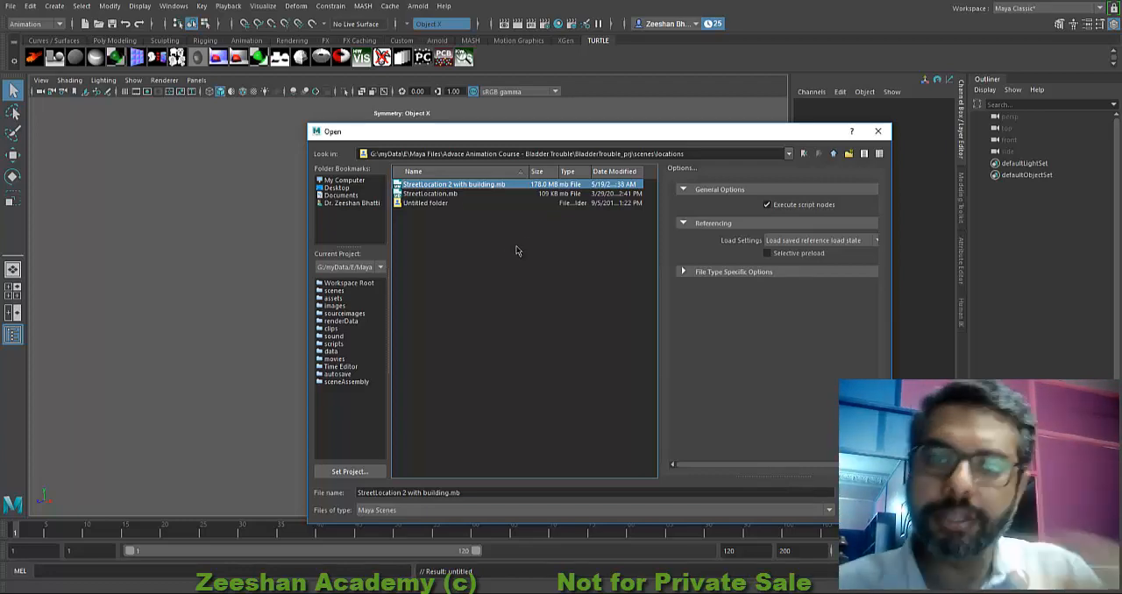
left_click(877, 130)
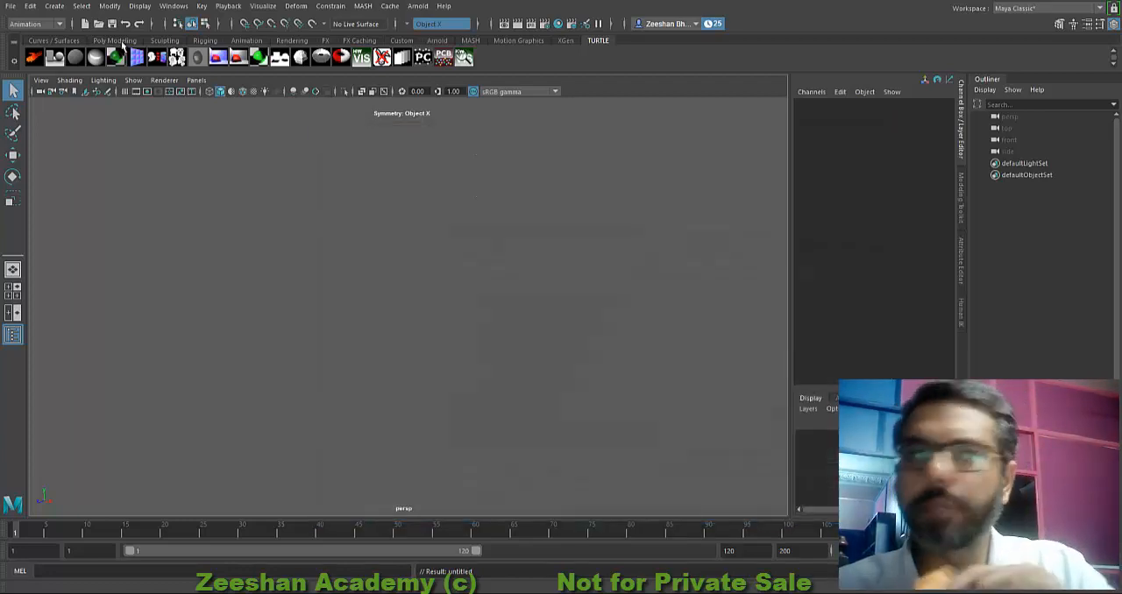
Step: Start a fresh scene without saving the untitled one, and show the grid in the perspective view
left_click(85, 23)
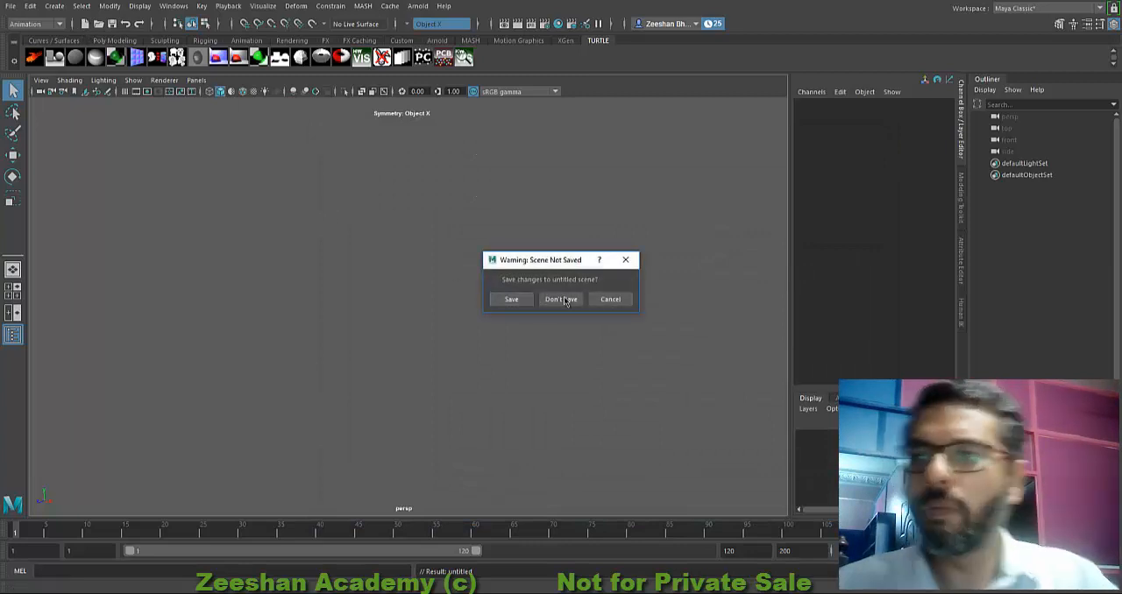
left_click(544, 301)
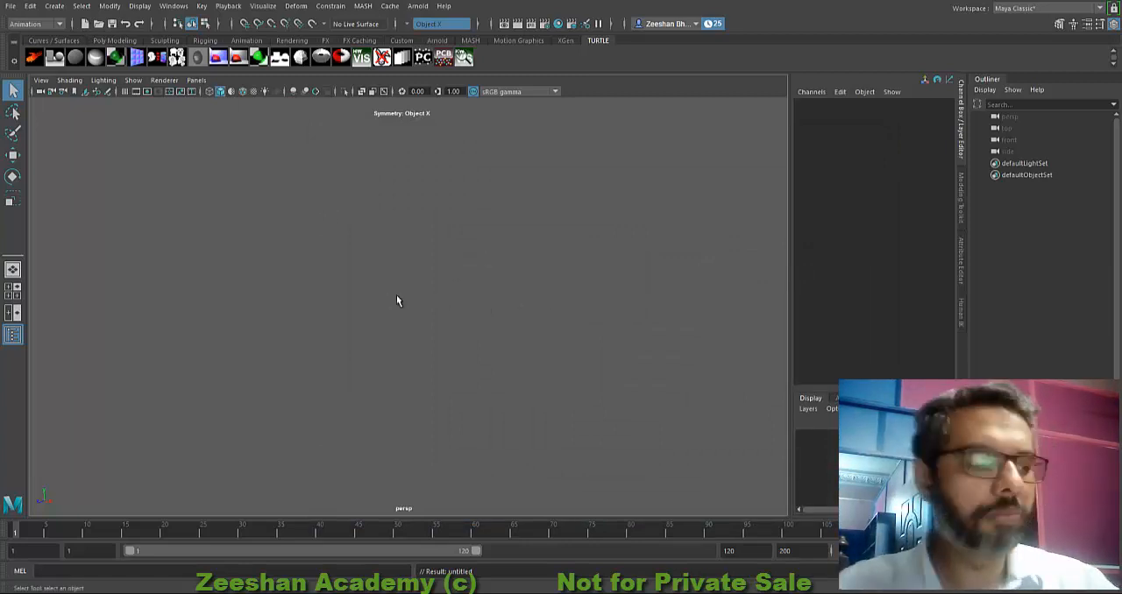
left_click(125, 91)
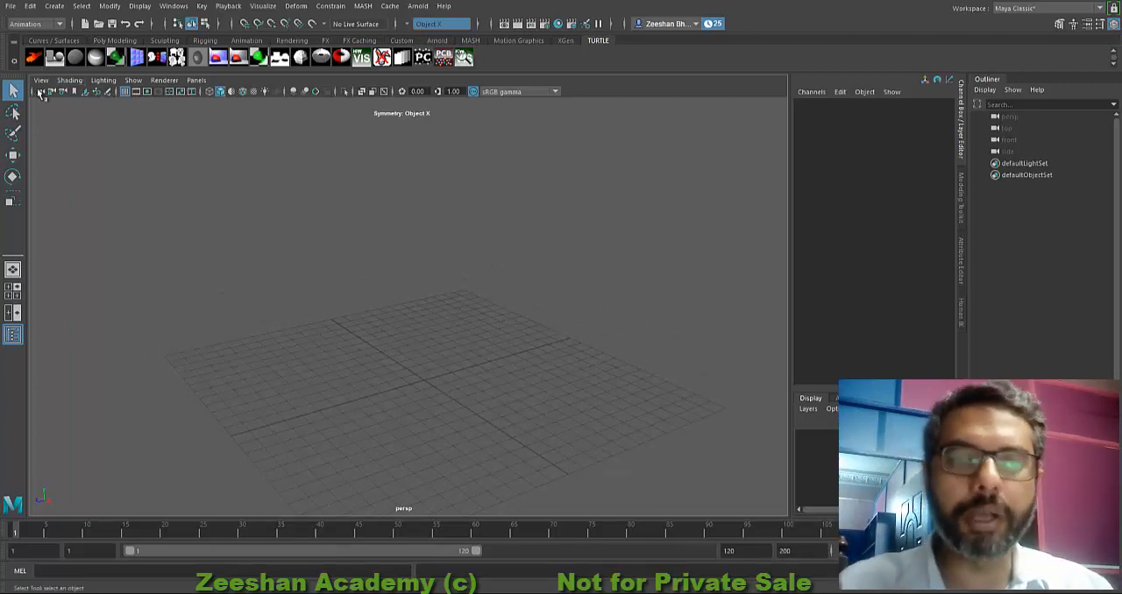
Step: Reference "StreetLocation 2 with building.mb" from the scenes/locations folder into the scene, continuing past the student version notices
left_click(11, 6)
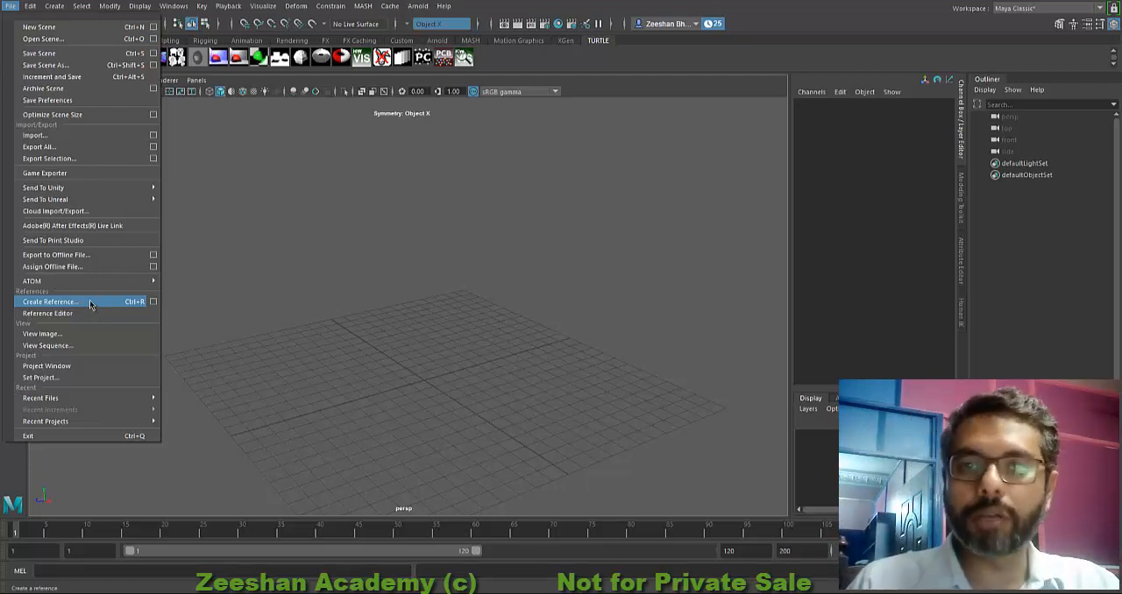
left_click(95, 302)
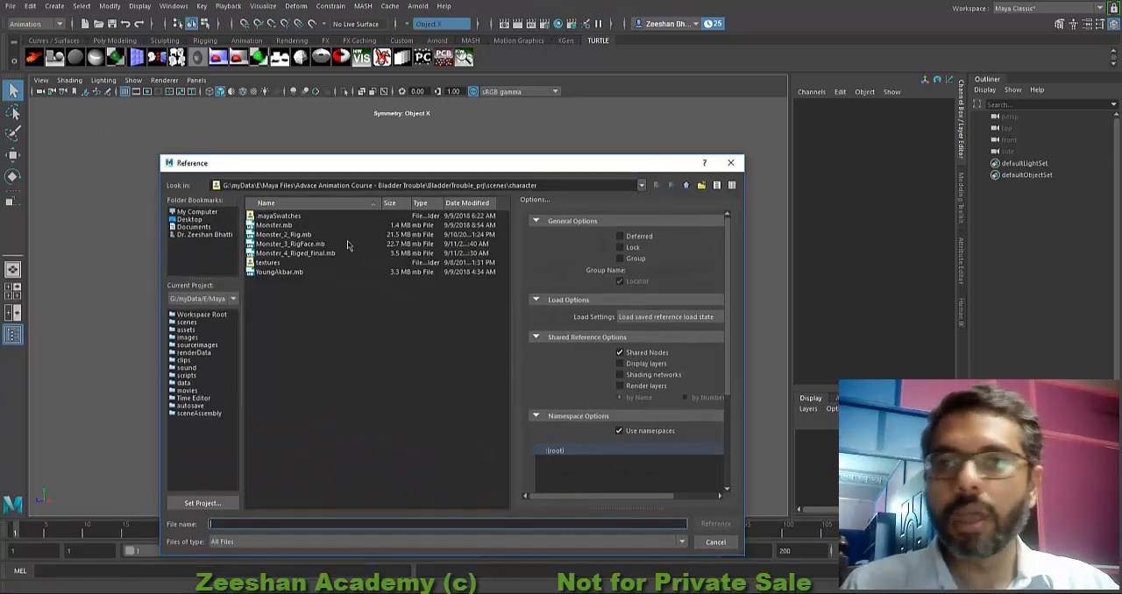
left_click(685, 185)
double_click(279, 237)
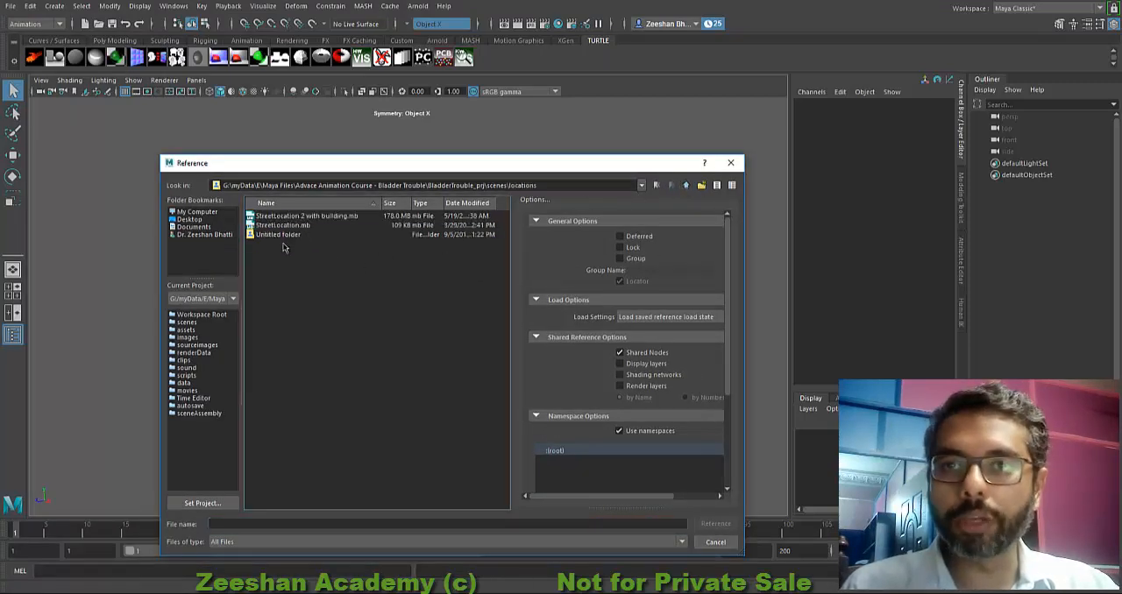
double_click(328, 217)
left_click(535, 306)
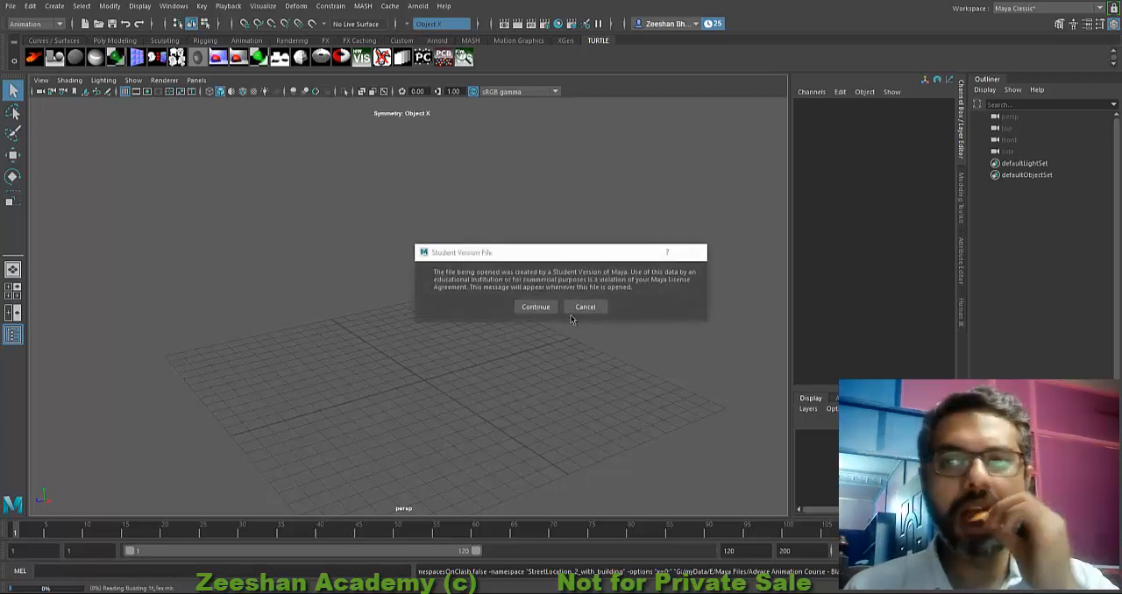
left_click(536, 307)
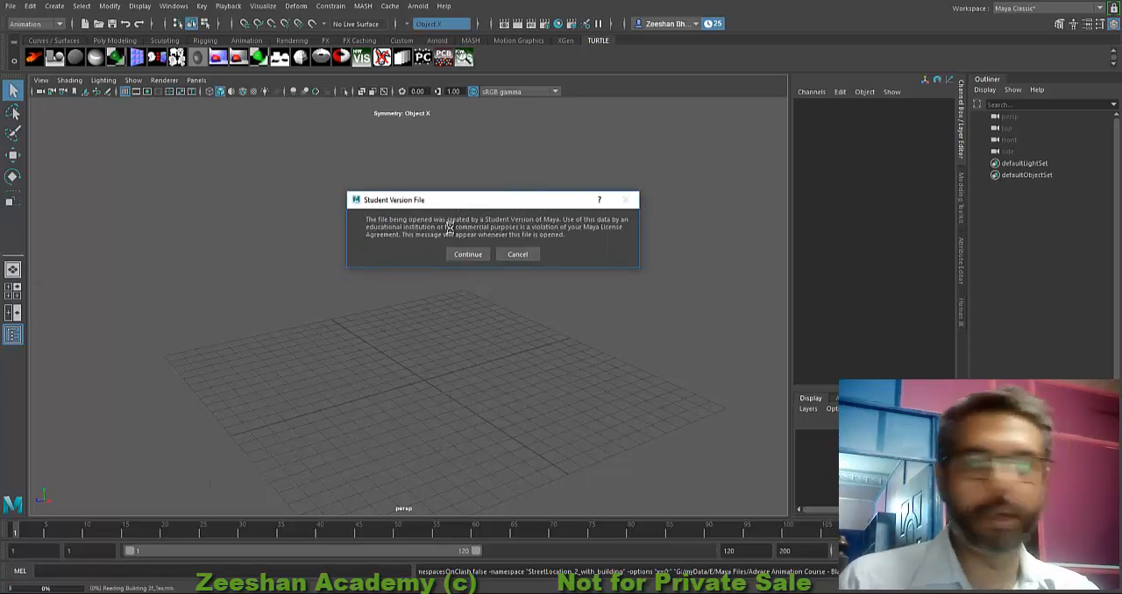
left_click(480, 255)
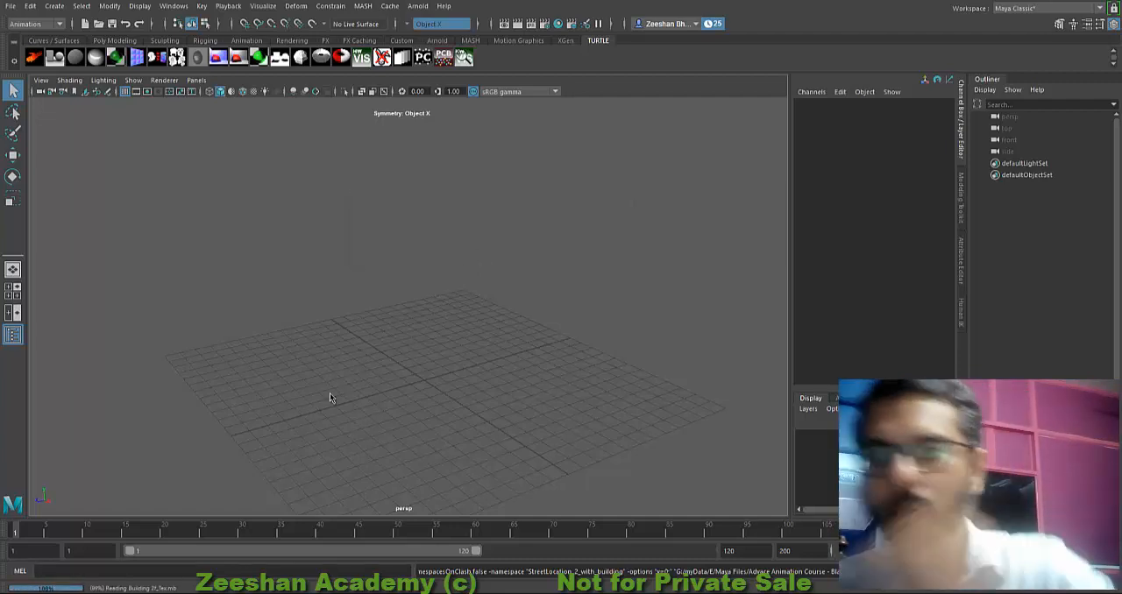
left_click(534, 307)
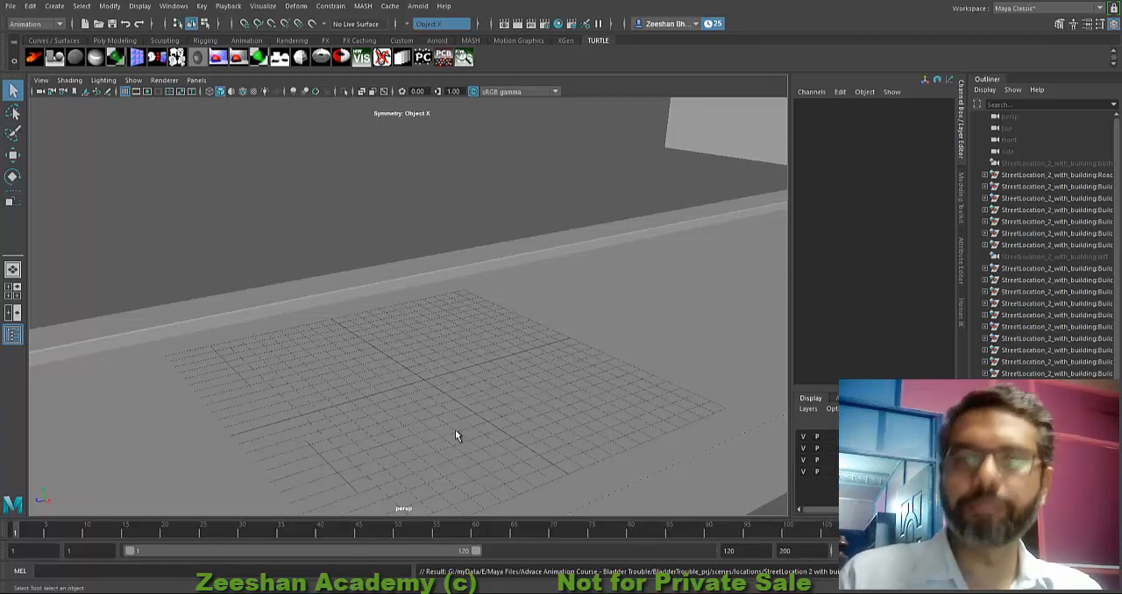
Step: Examine the referenced street location from outside, looking over its buildings and along the road
left_click_drag(306, 338, 473, 344, "alt")
right_click_drag(473, 344, 303, 265, "alt")
left_click_drag(303, 266, 420, 266, "alt")
middle_click_drag(421, 266, 386, 339, "alt")
right_click_drag(386, 338, 724, 378, "alt")
middle_click_drag(303, 383, 291, 420, "alt")
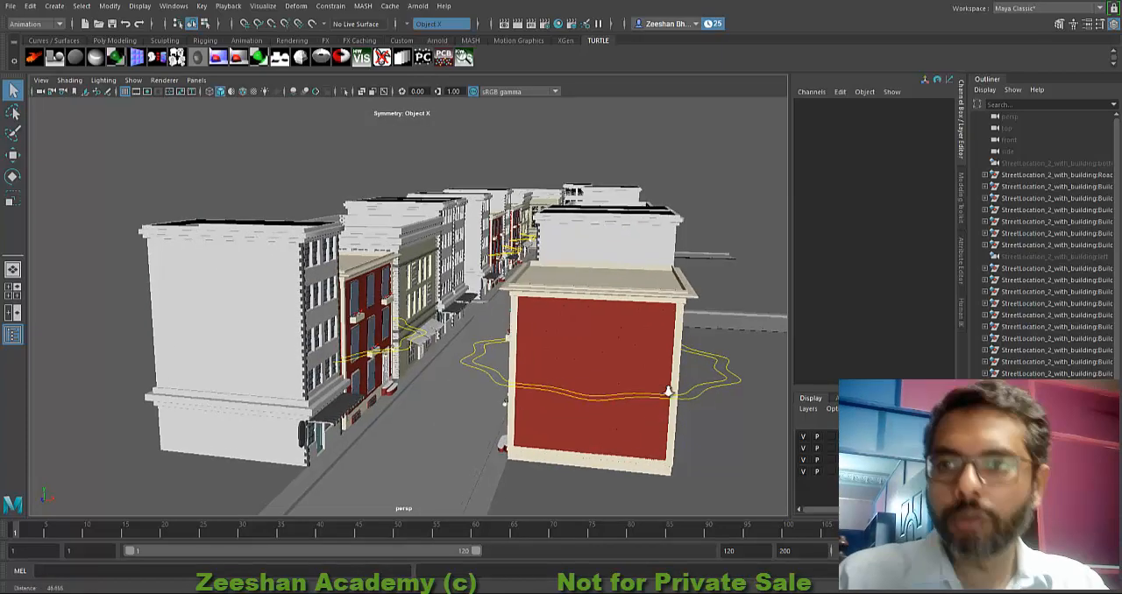
right_click_drag(291, 421, 506, 281, "alt")
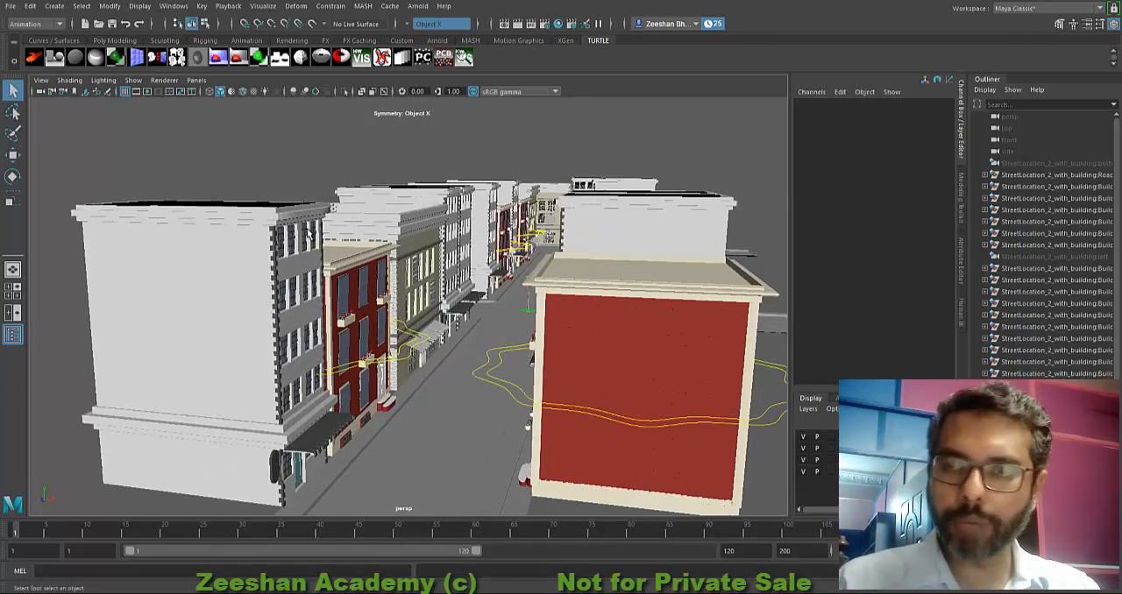
left_click_drag(429, 320, 598, 290, "alt")
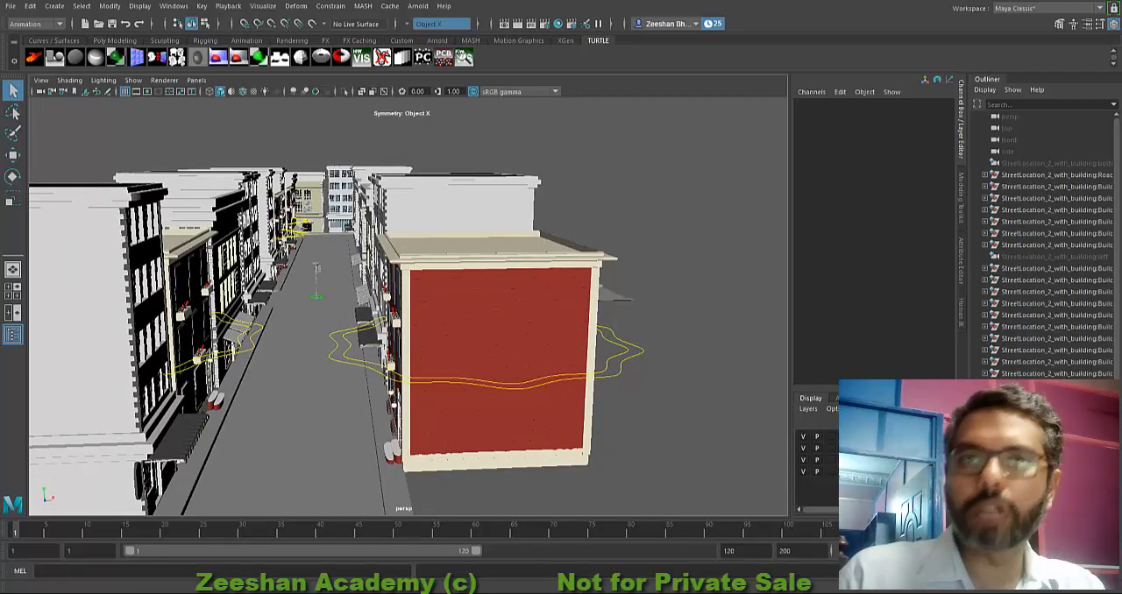
left_click(10, 6)
mouse_move(61, 399)
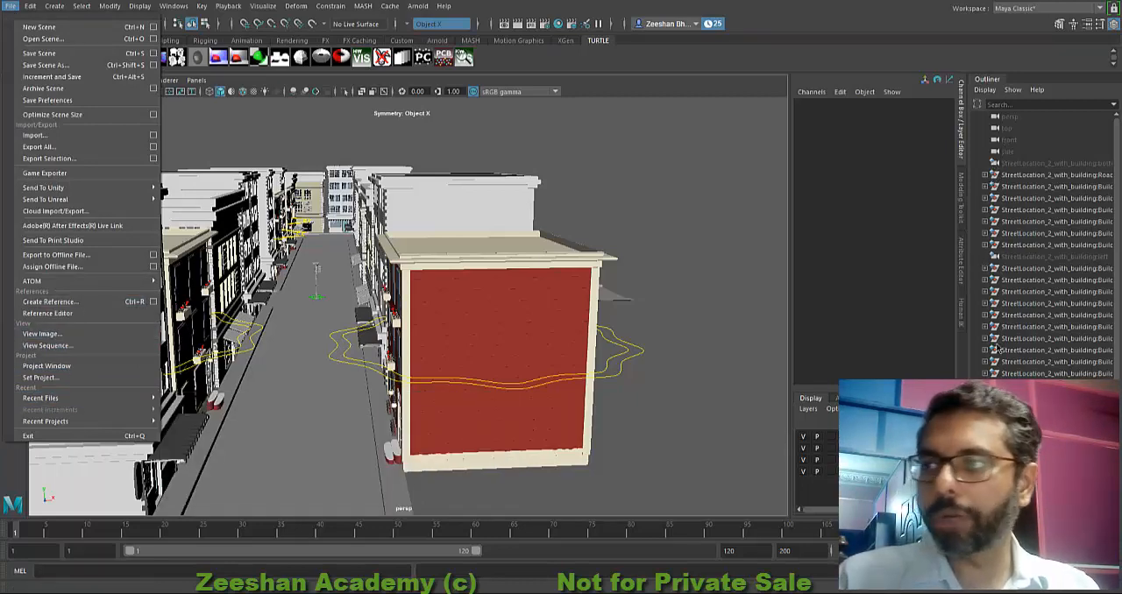
left_click(464, 330)
Step: Hide all four display layers that belong to the referenced street location
left_click_drag(671, 339, 623, 363, "alt")
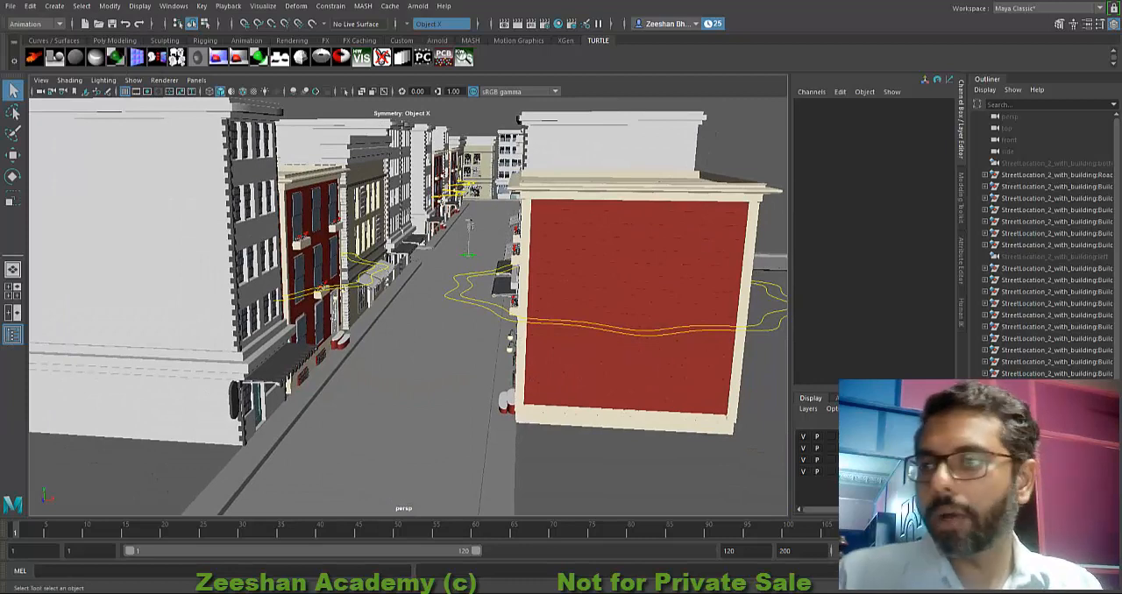
left_click(803, 437)
left_click(804, 448)
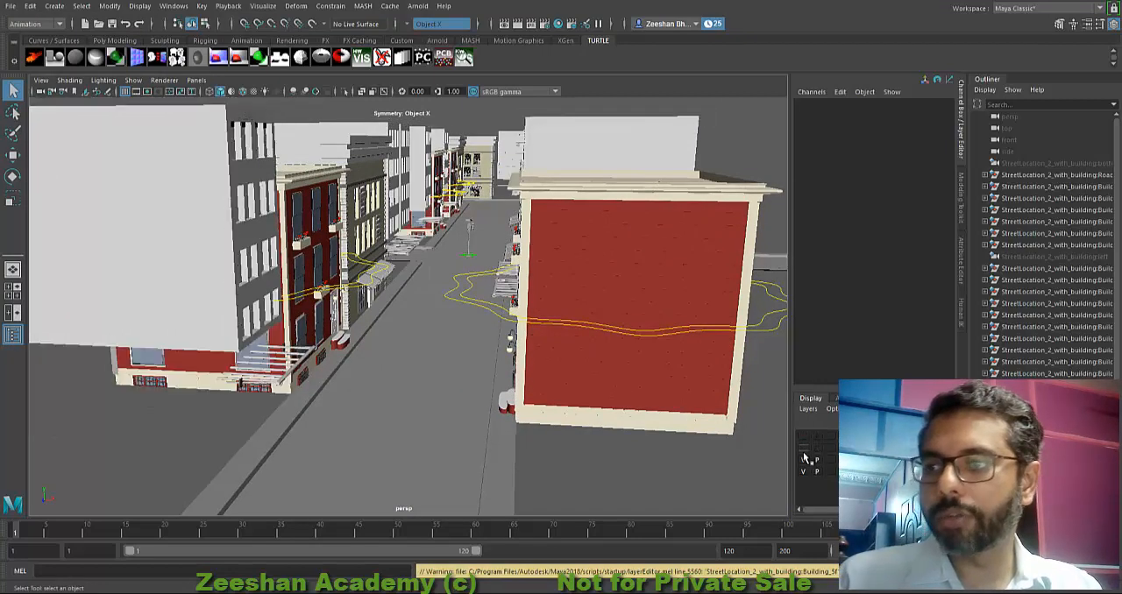
left_click(804, 461)
left_click(804, 471)
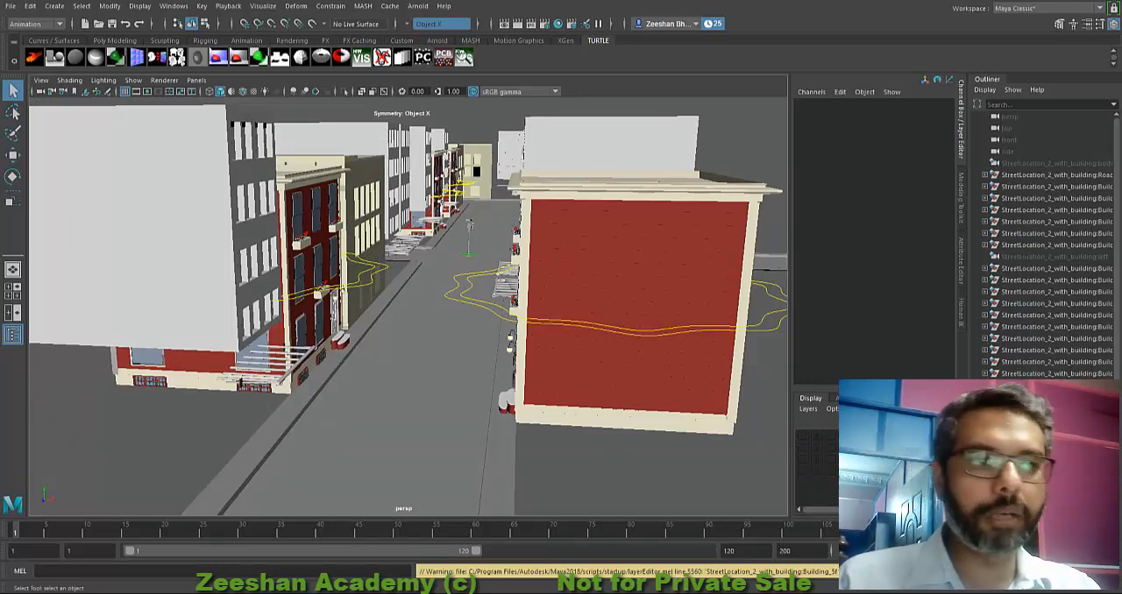
Step: Try to rename a display layer of the referenced buildings to AllBuildings, and close the layer settings
left_click_drag(2, 143, 461, 142)
triple_click(476, 161)
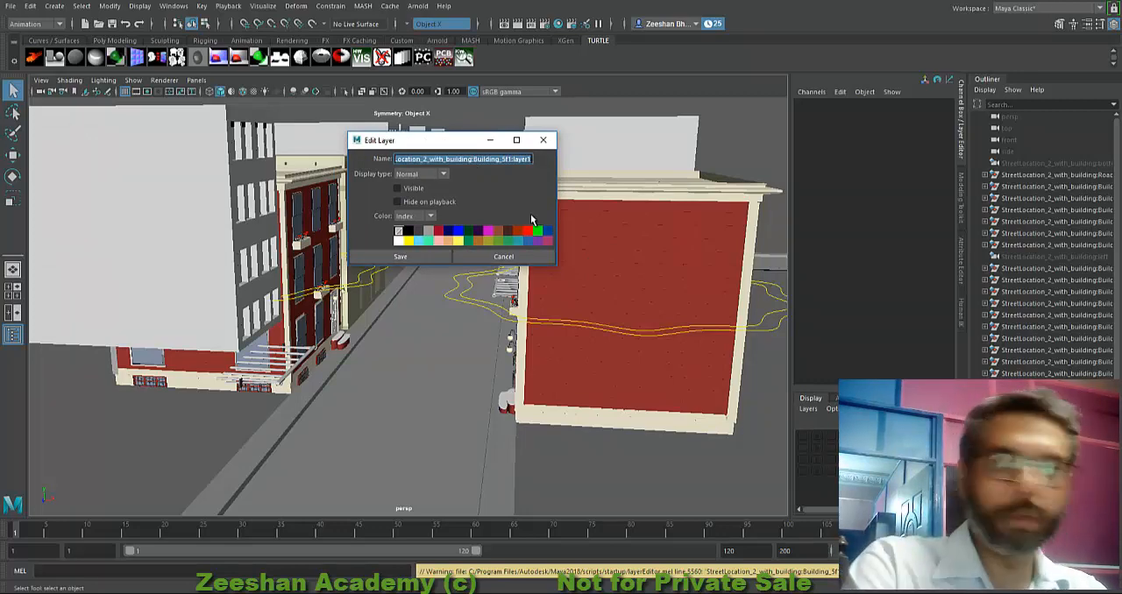
type("AllBui")
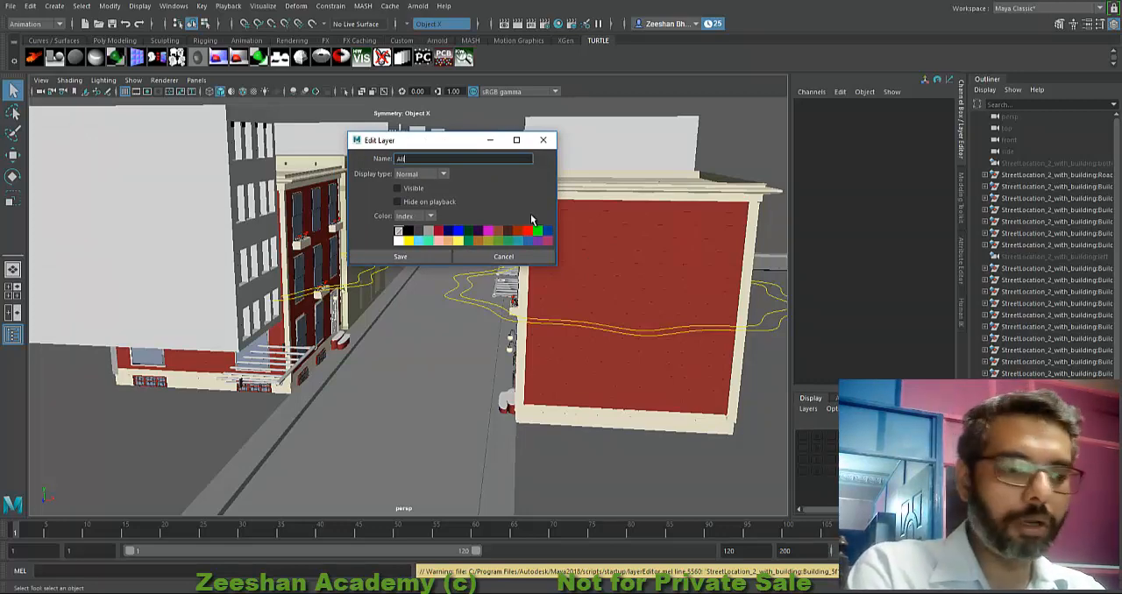
type("ldings")
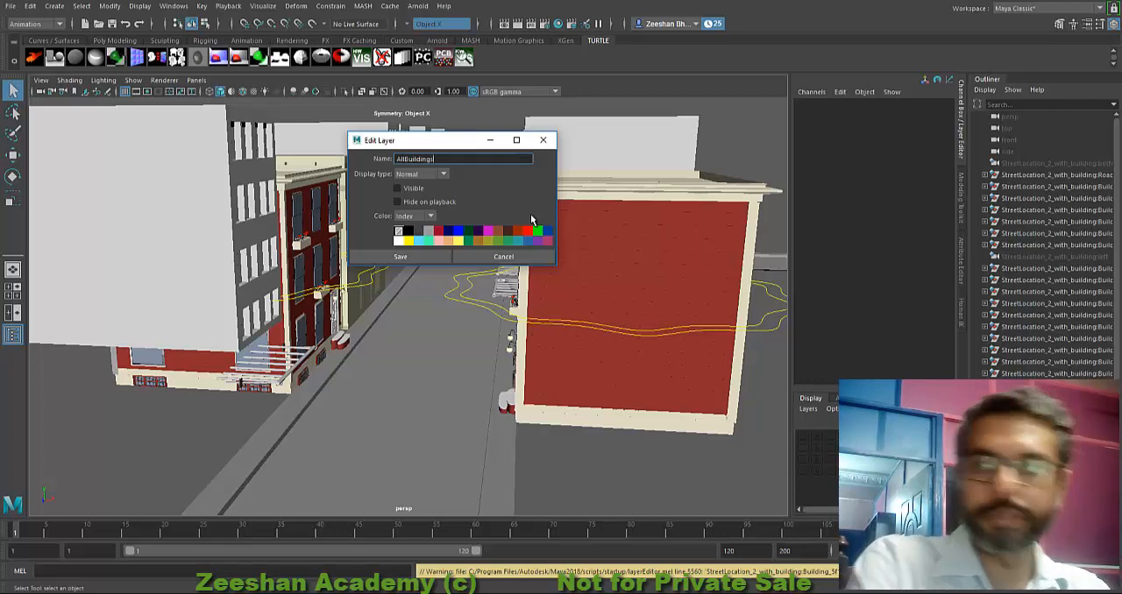
key("Return")
left_click(426, 261)
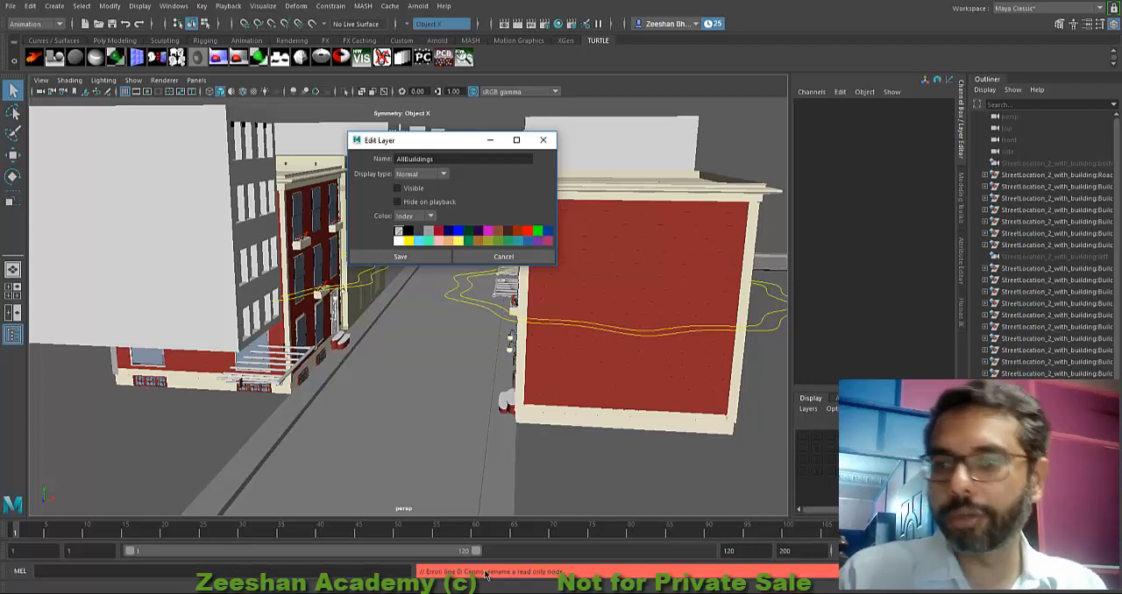
left_click(496, 255)
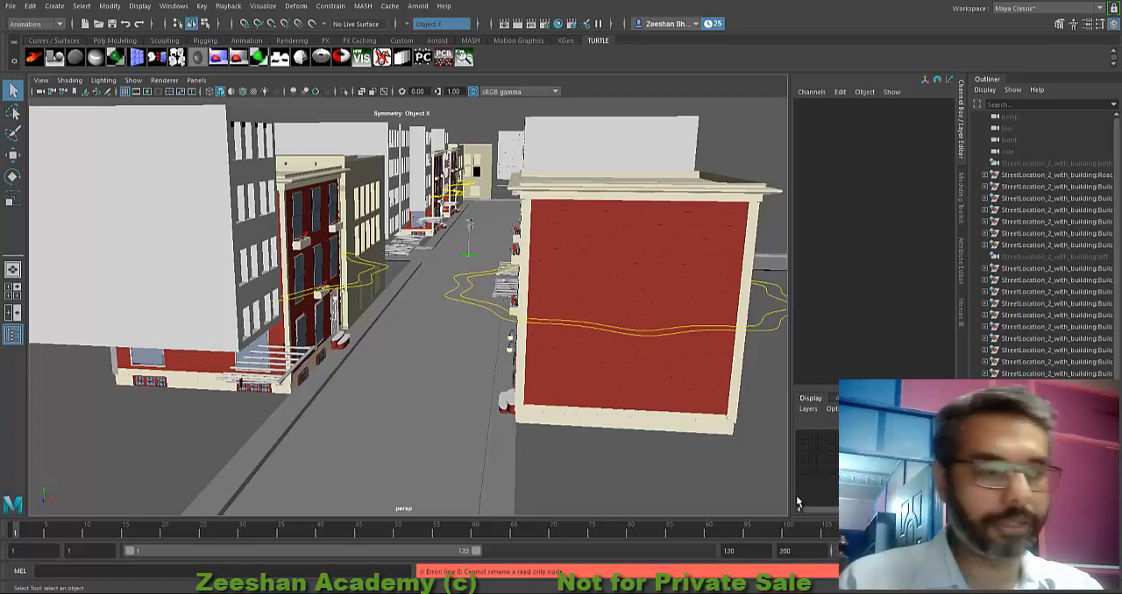
Step: Turn the visibility of all four referenced display layers back on
left_click_drag(454, 362, 473, 364, "alt")
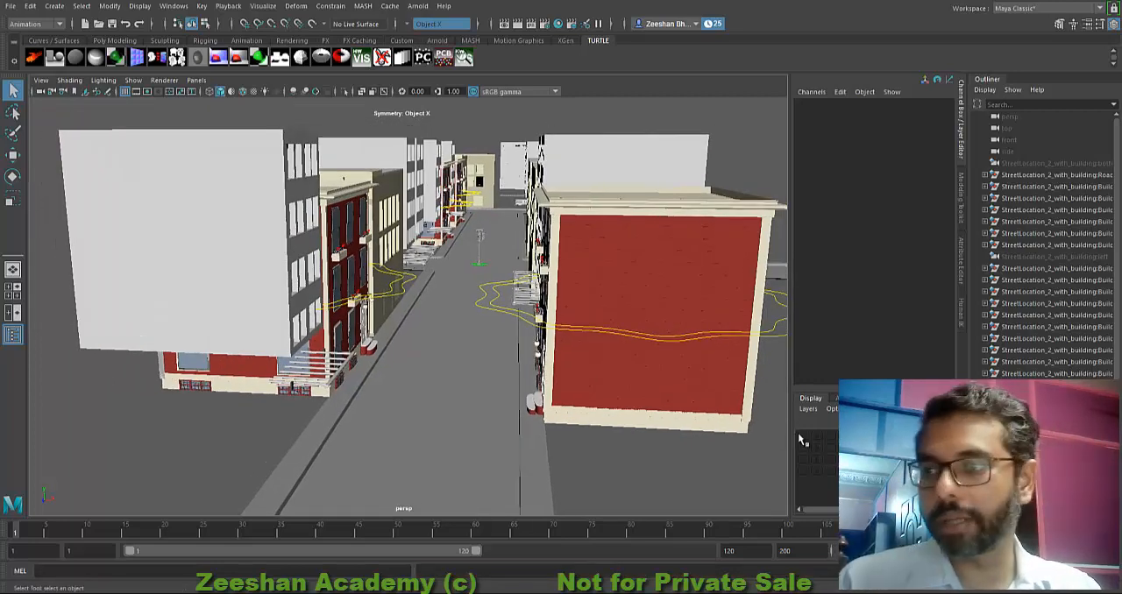
left_click(801, 436)
left_click(803, 448)
left_click(803, 459)
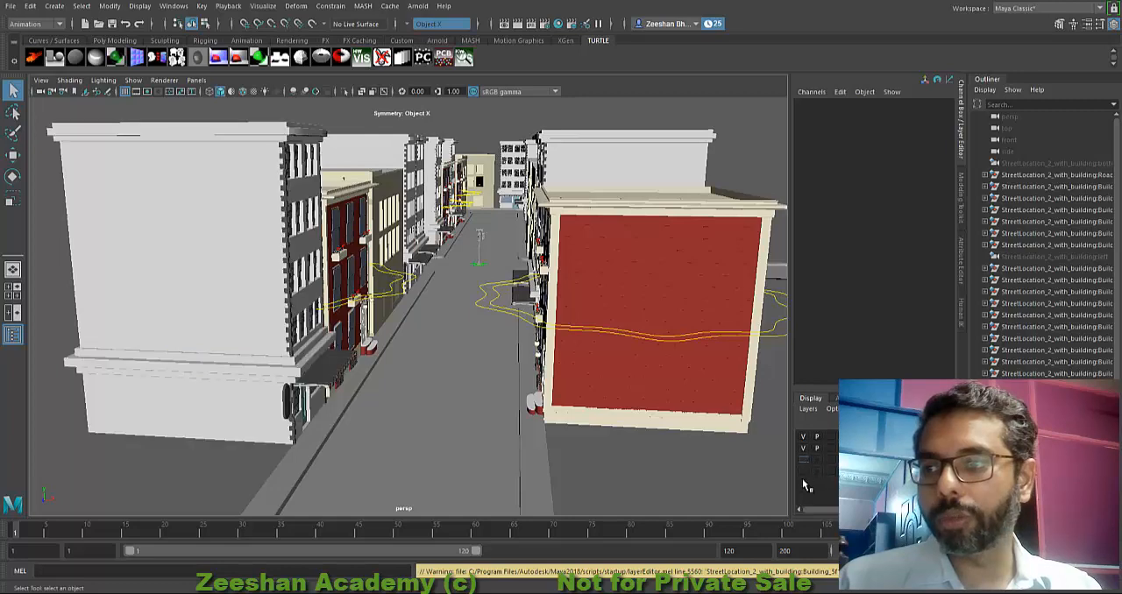
middle_click_drag(520, 359, 446, 361, "alt")
scroll(446, 361, "down", 1)
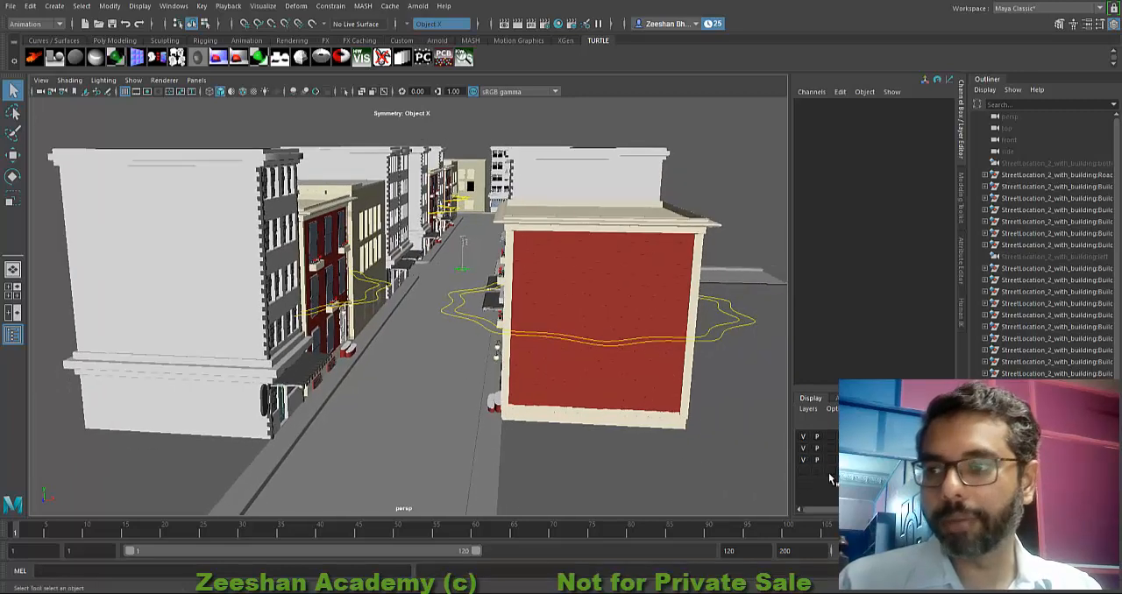
left_click(804, 471)
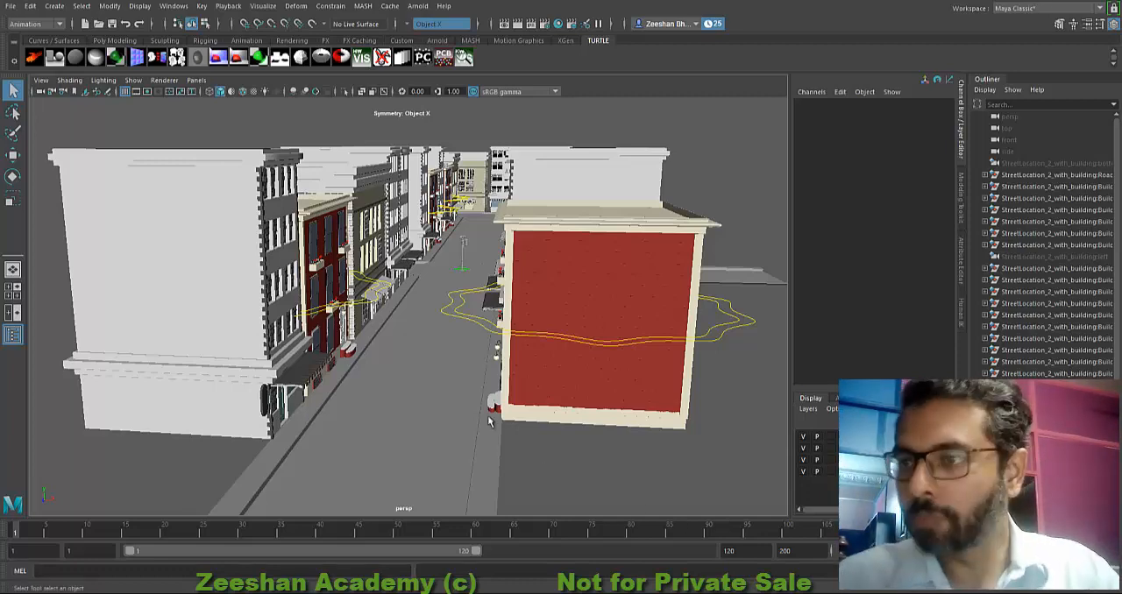
left_click_drag(427, 385, 445, 430, "alt")
right_click_drag(446, 431, 535, 391, "alt")
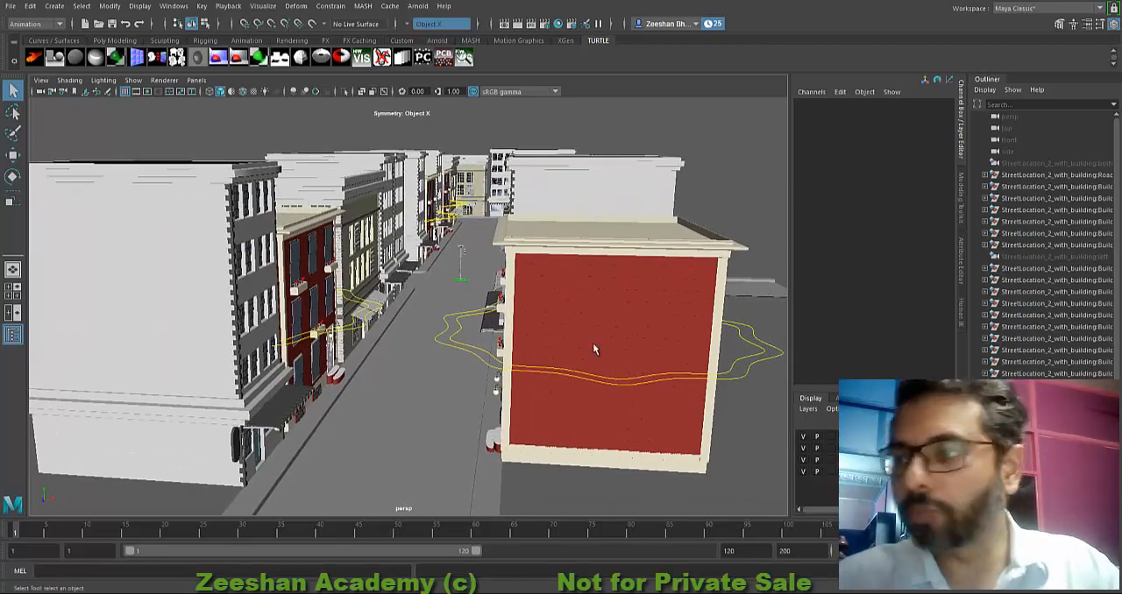
left_click_drag(593, 349, 829, 379, "alt")
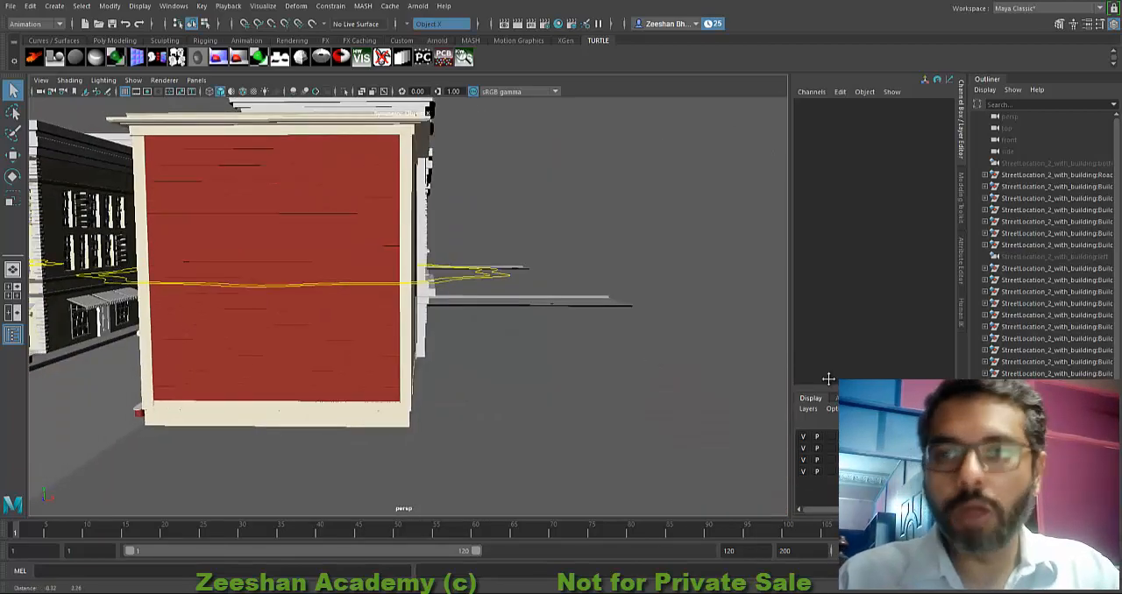
middle_click_drag(828, 379, 1041, 410, "alt")
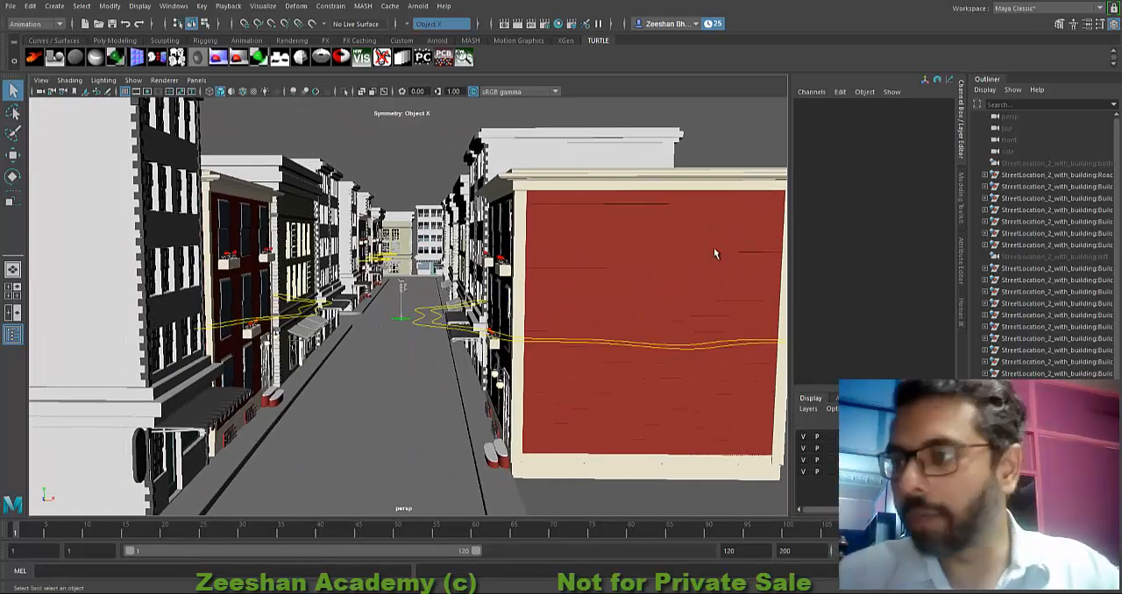
Step: Create a new empty display layer and name it AllBuildings_lyr
left_click(936, 423)
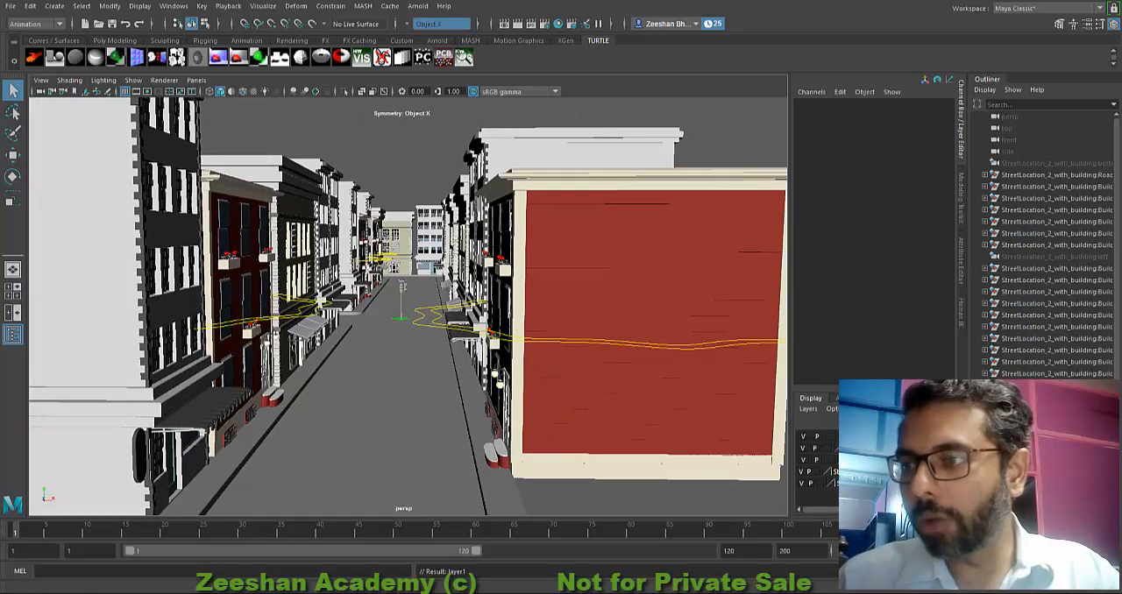
left_click(876, 437)
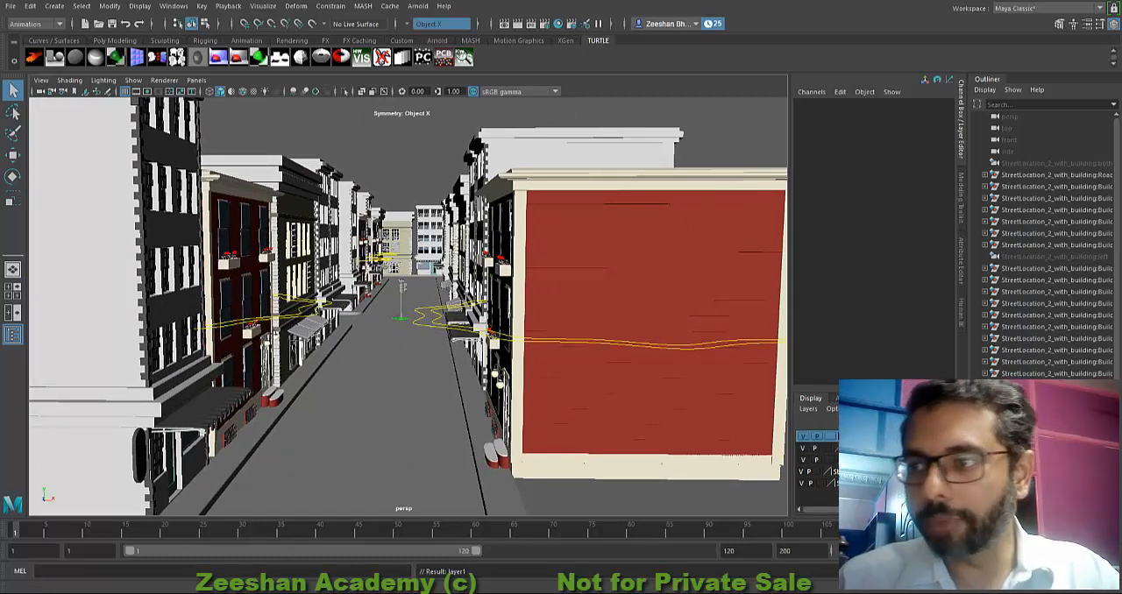
double_click(877, 437)
left_click_drag(424, 161, 312, 163)
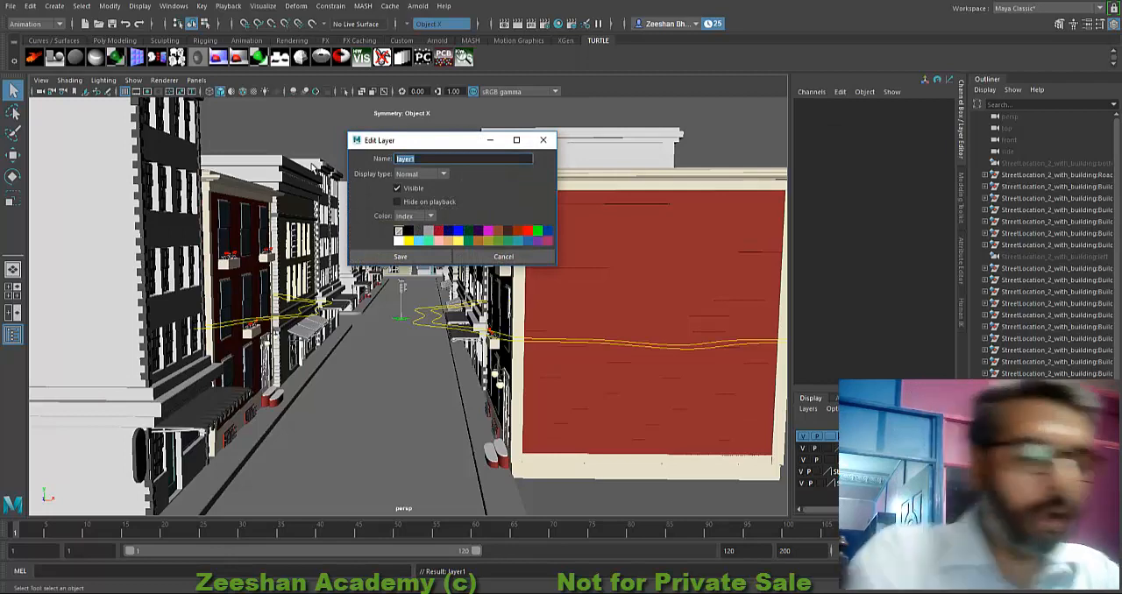
type("All")
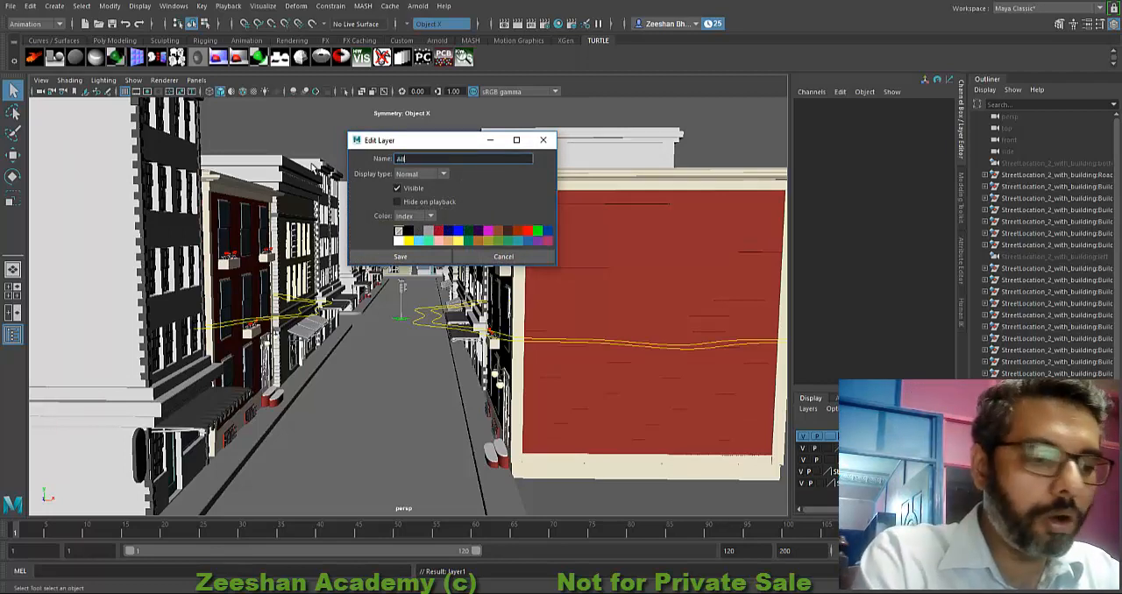
type("Buildings")
key("Return")
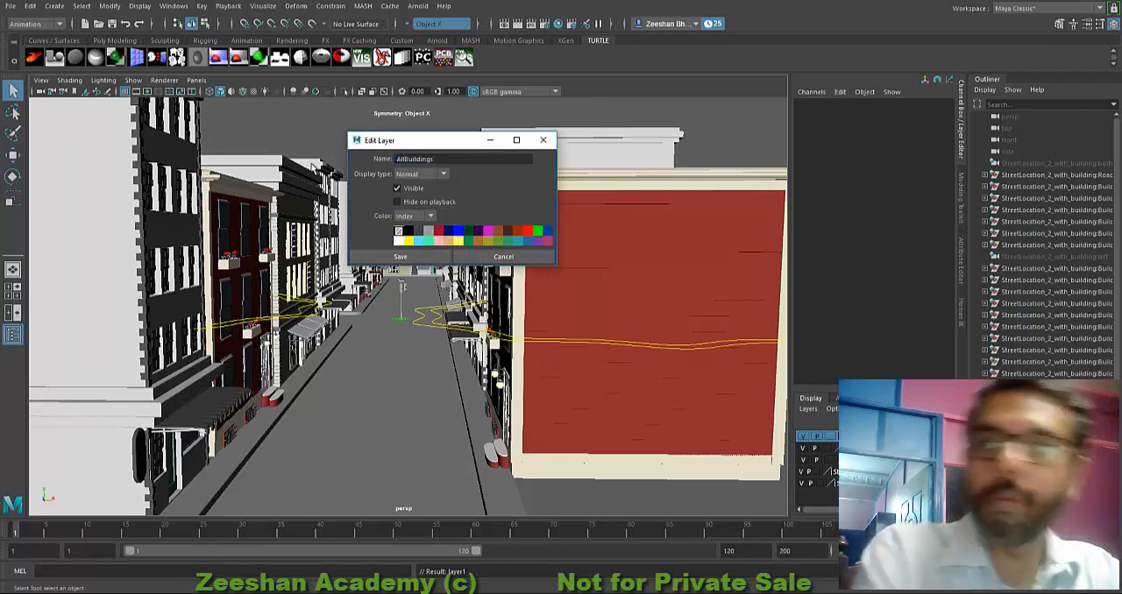
left_click(451, 162)
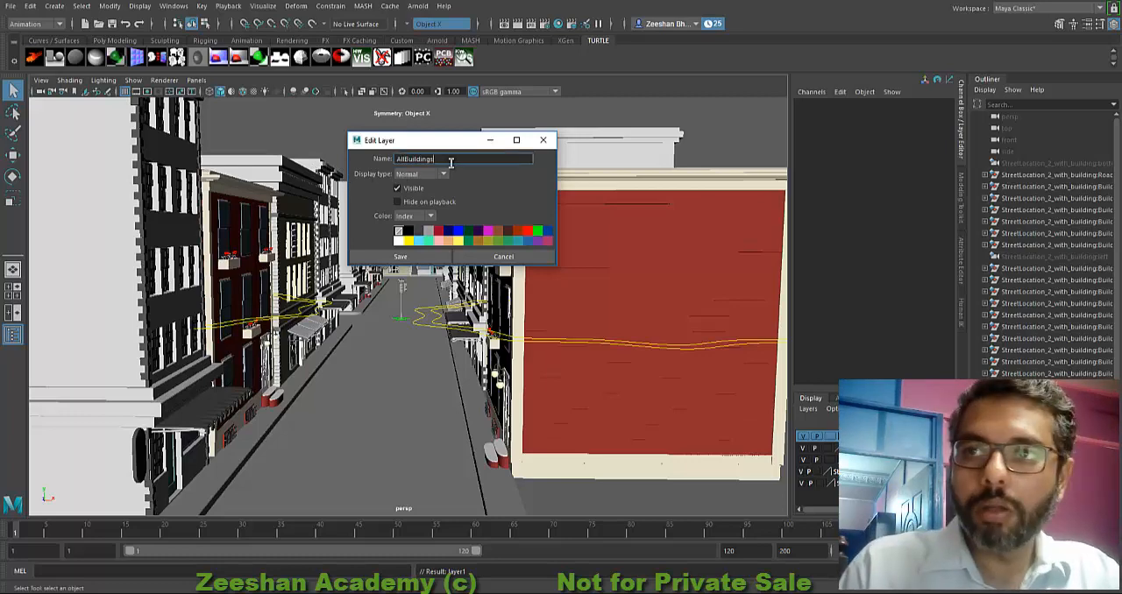
type("_lyr")
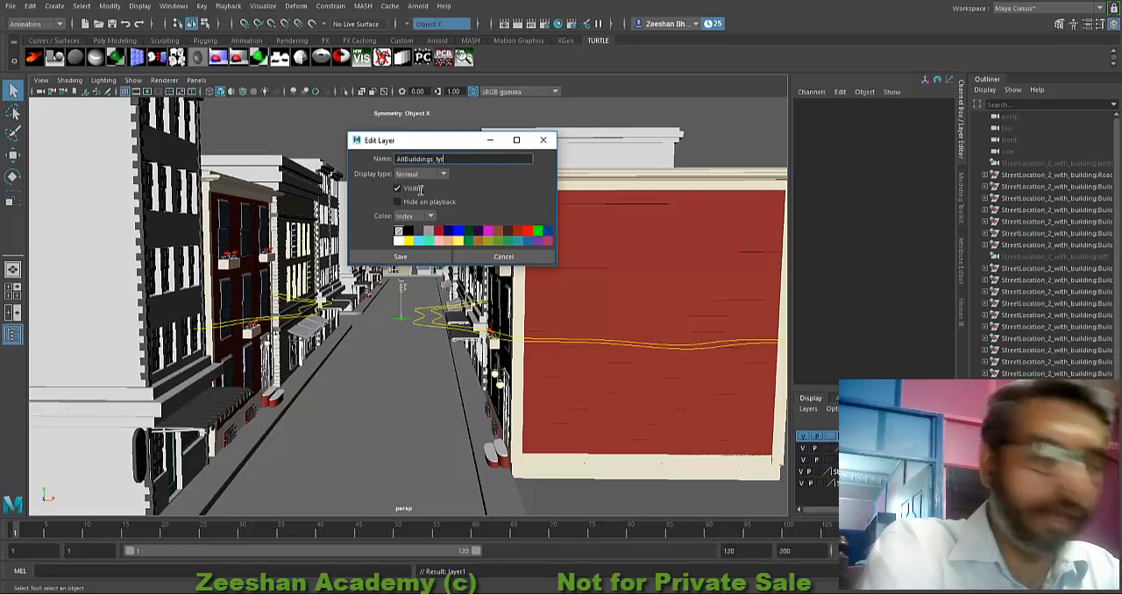
left_click(400, 257)
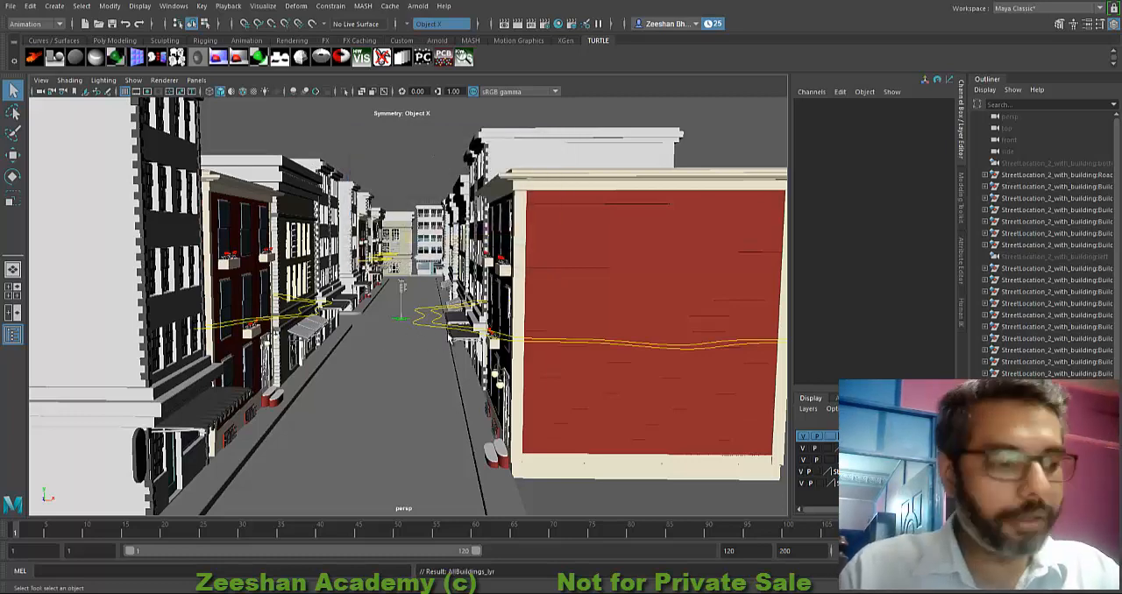
Step: Add all the street's building groups, without the road, to the AllBuildings_lyr display layer and hide that layer
right_click_drag(442, 289, 376, 339, "alt")
left_click_drag(376, 339, 235, 274, "alt")
right_click_drag(282, 311, 227, 355, "alt")
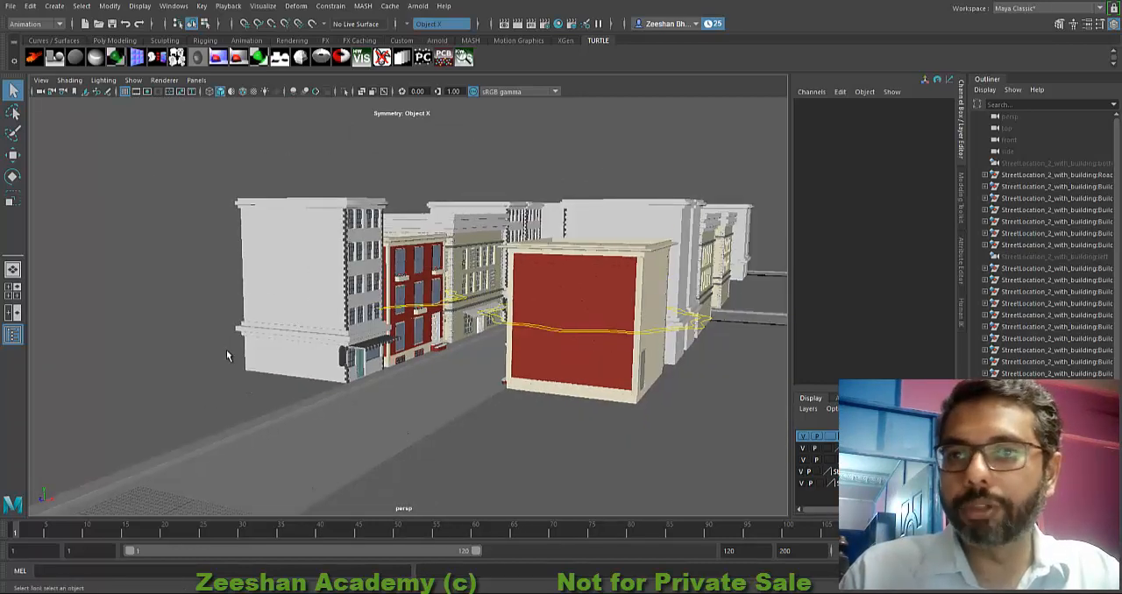
left_click_drag(226, 355, 263, 347, "alt")
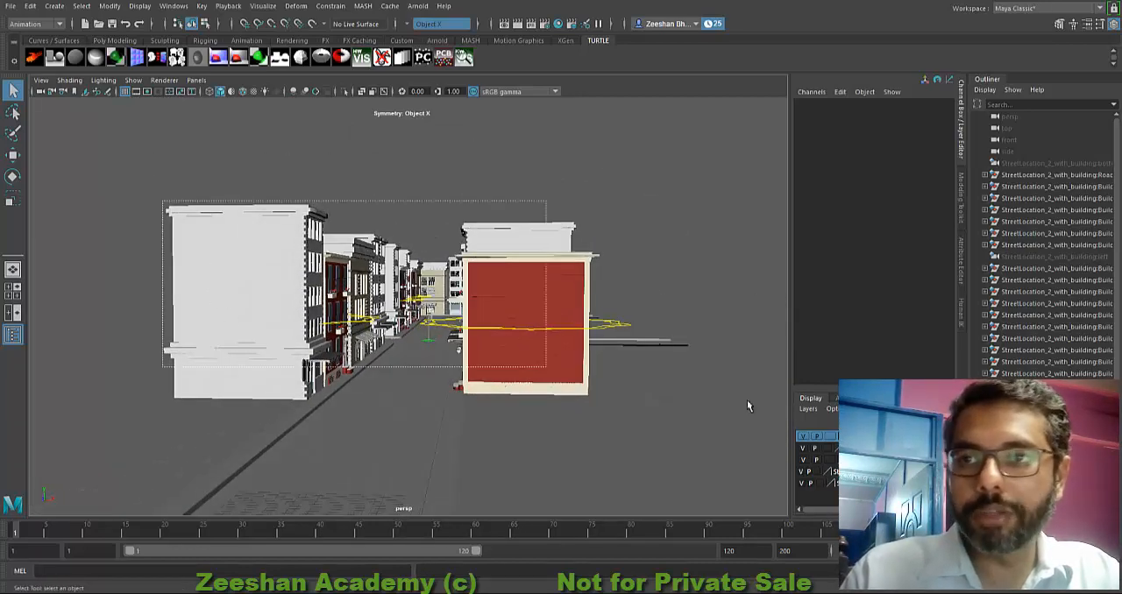
left_click_drag(748, 406, 732, 300)
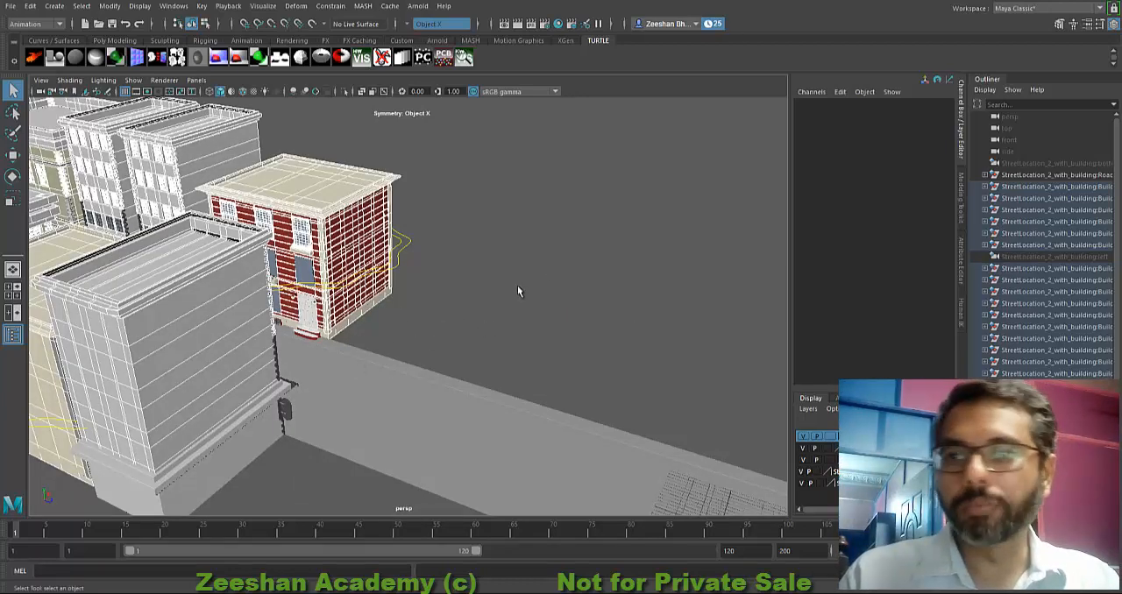
left_click_drag(431, 309, 320, 302, "alt")
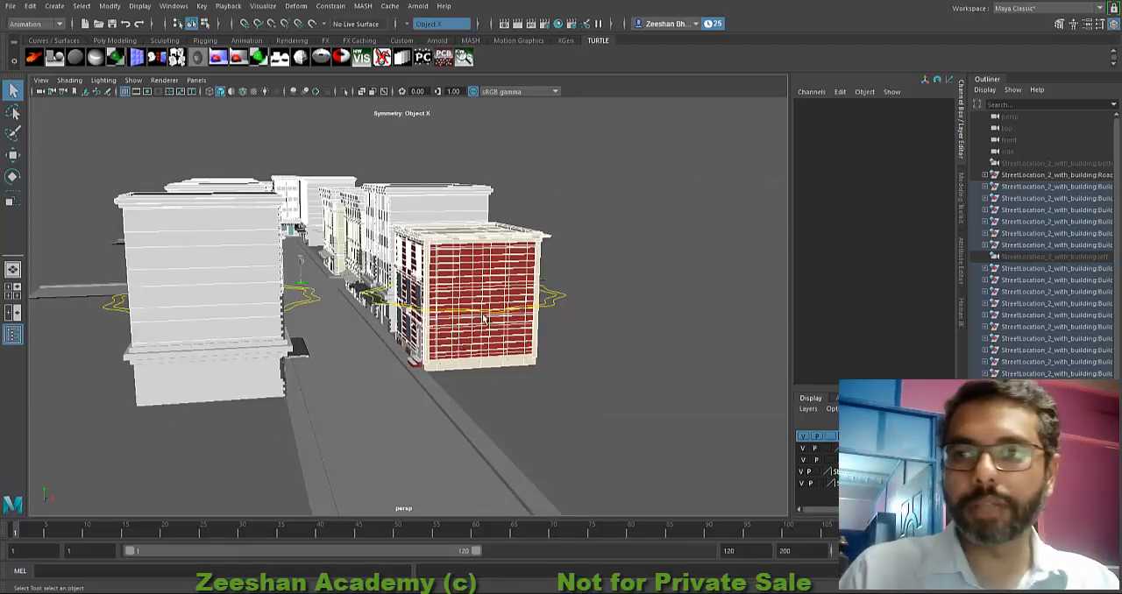
key("Up")
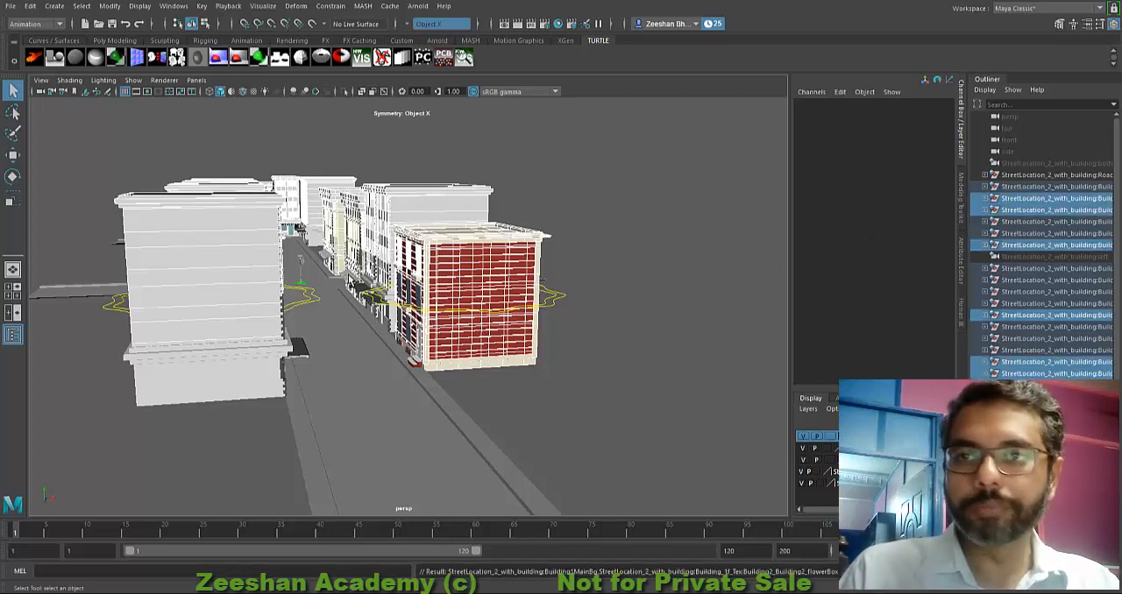
left_click_drag(434, 305, 411, 295, "alt")
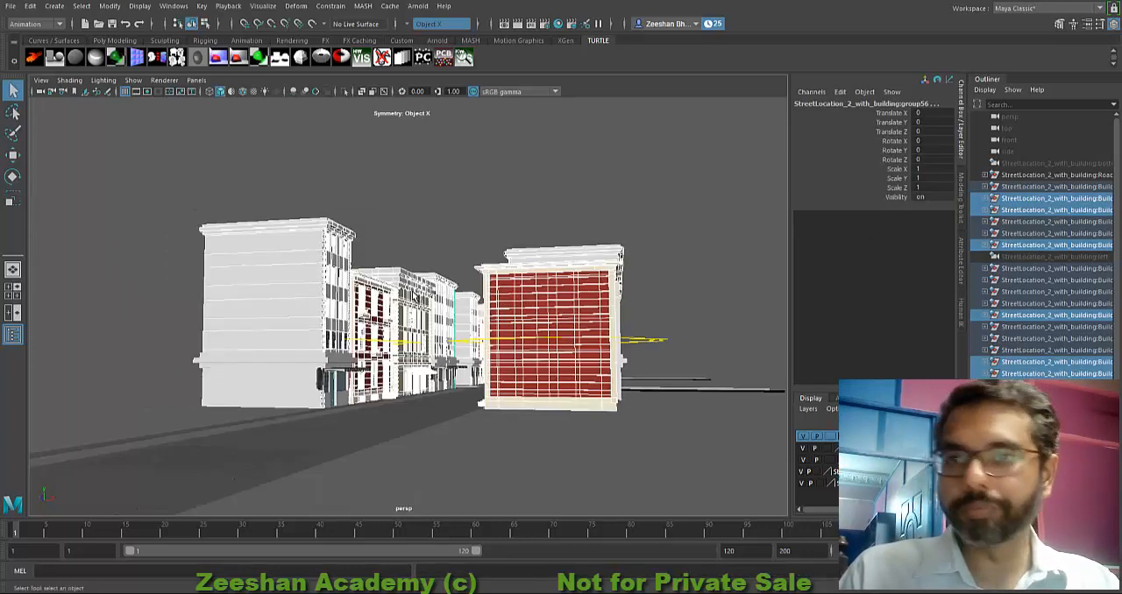
key("Up")
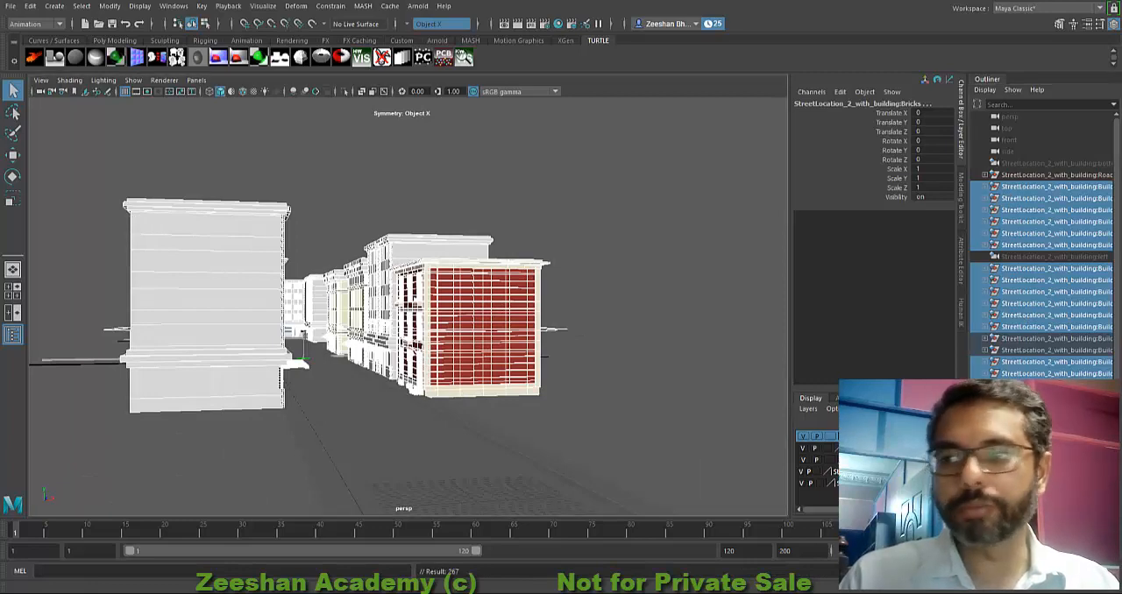
left_click(803, 437)
mouse_move(338, 378)
left_mouse_down("alt")
mouse_move(401, 327)
mouse_move(283, 385)
mouse_move(359, 388)
mouse_move(325, 362)
mouse_move(341, 368)
left_mouse_up("alt")
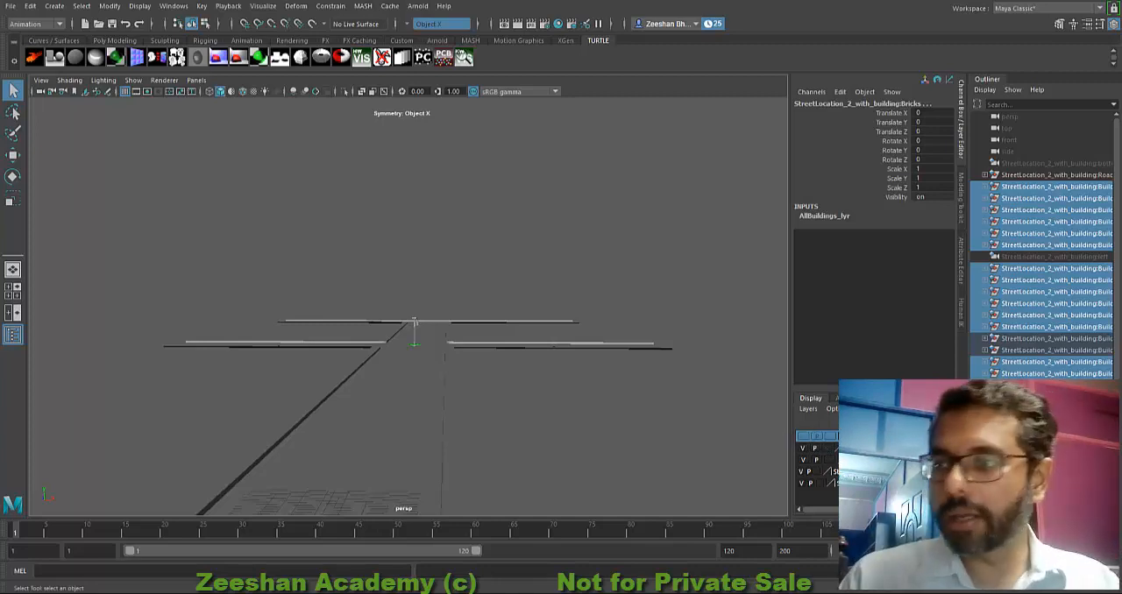
Step: Set the display type of AllBuildings_lyr to Template and make the layer visible again
key("ctrl+a")
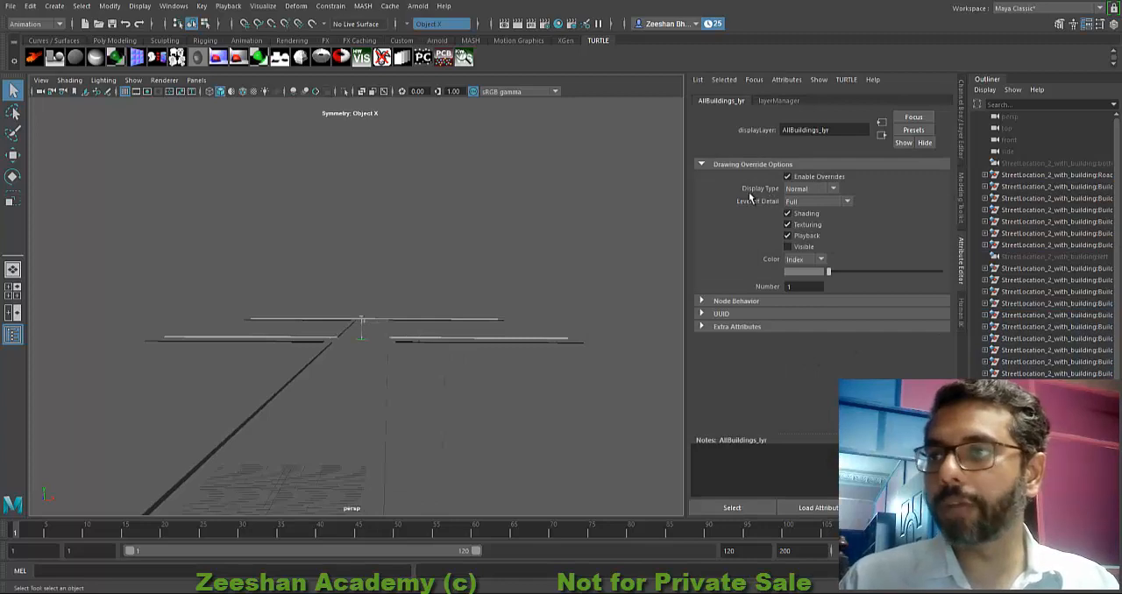
left_click(798, 189)
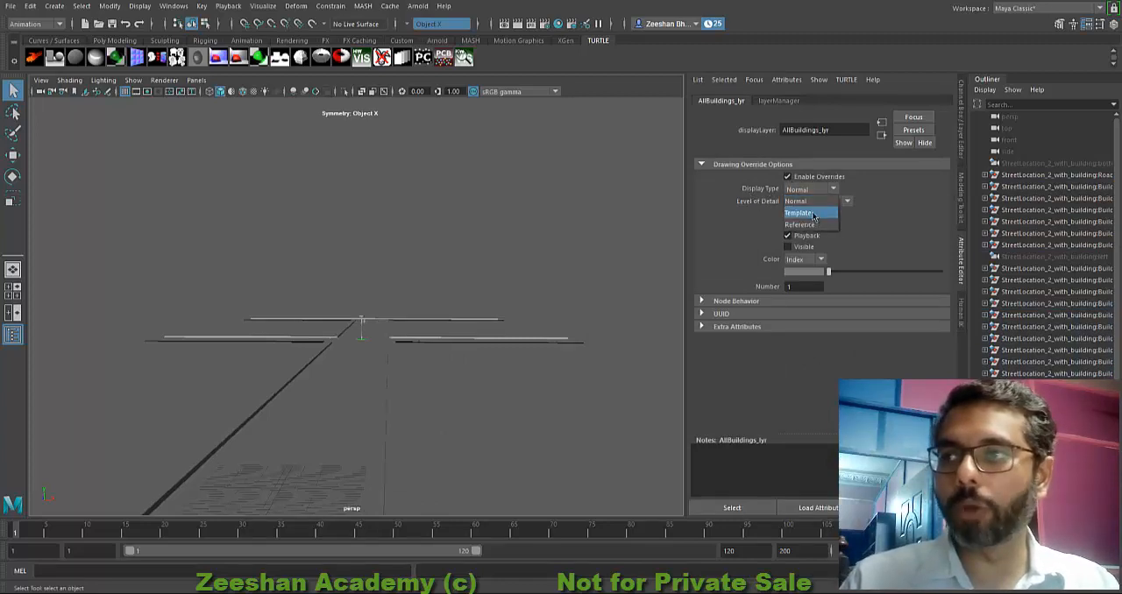
left_click(808, 214)
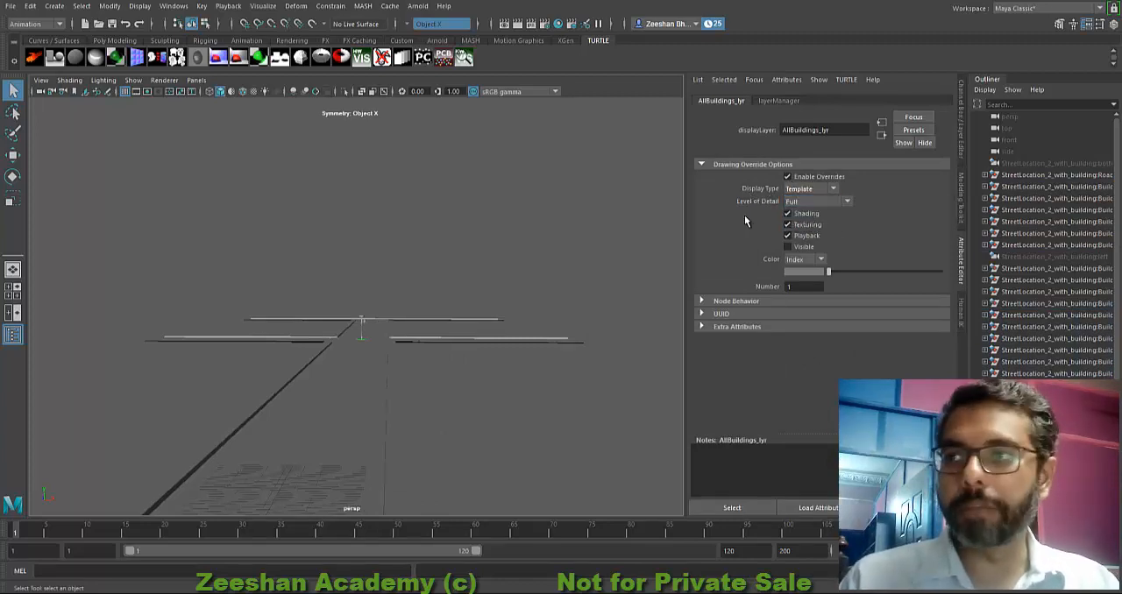
left_click(787, 247)
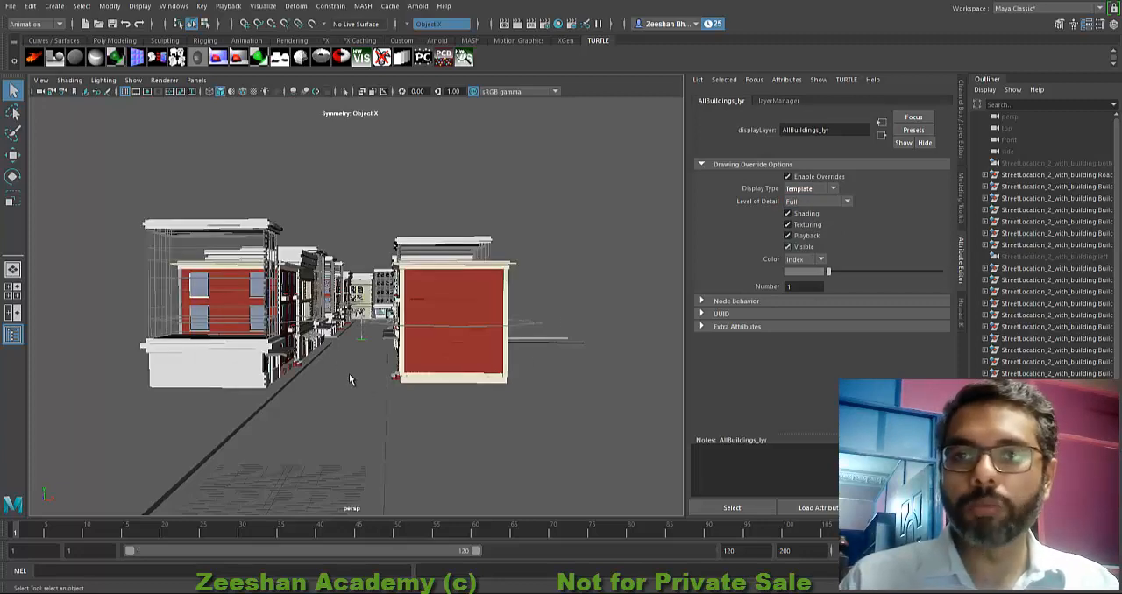
middle_click_drag(291, 298, 310, 318, "alt")
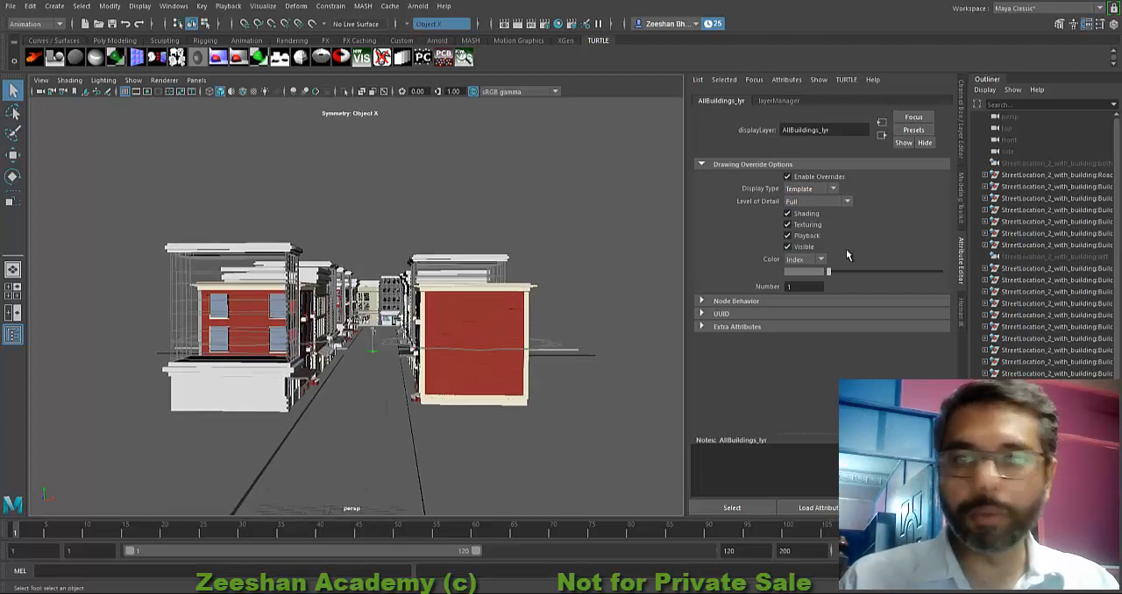
Step: Set the level of detail of AllBuildings_lyr to Bounding Box
left_click(804, 200)
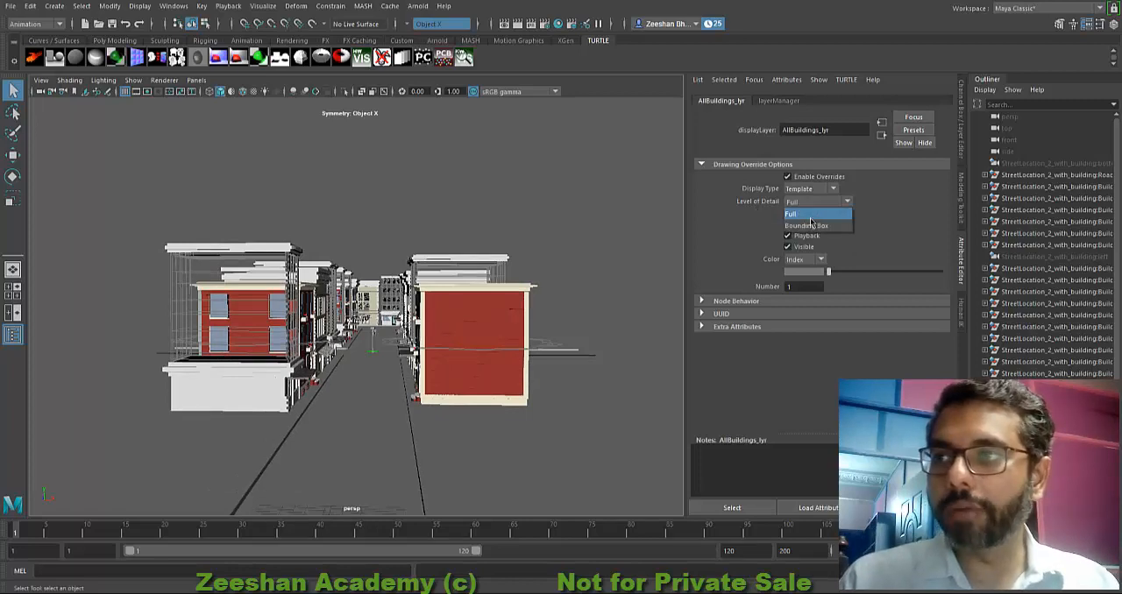
left_click(811, 226)
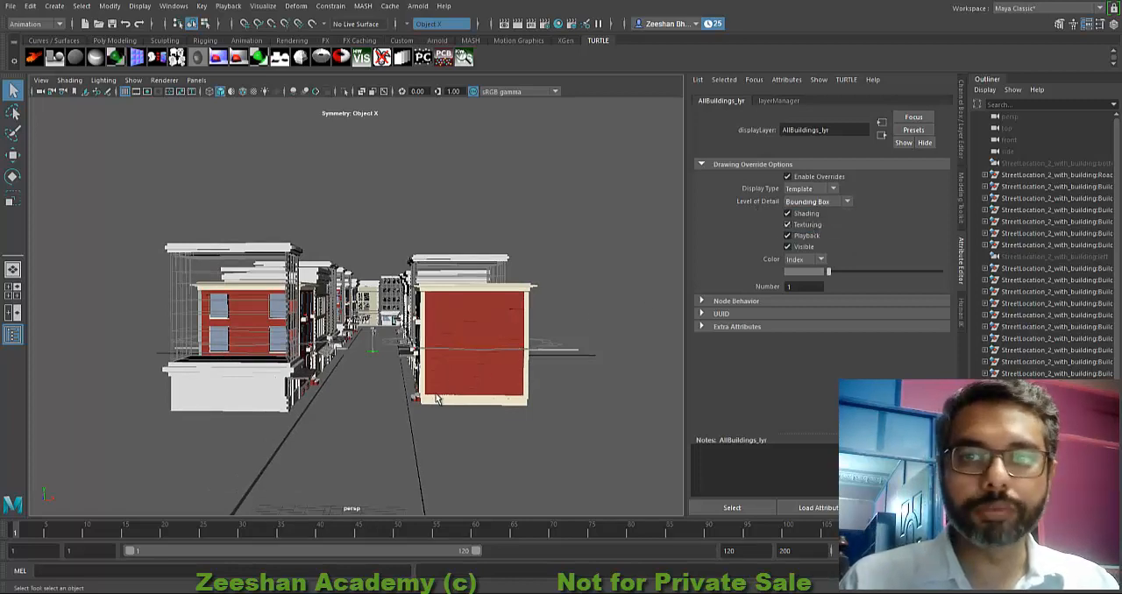
left_click_drag(483, 393, 404, 415, "alt")
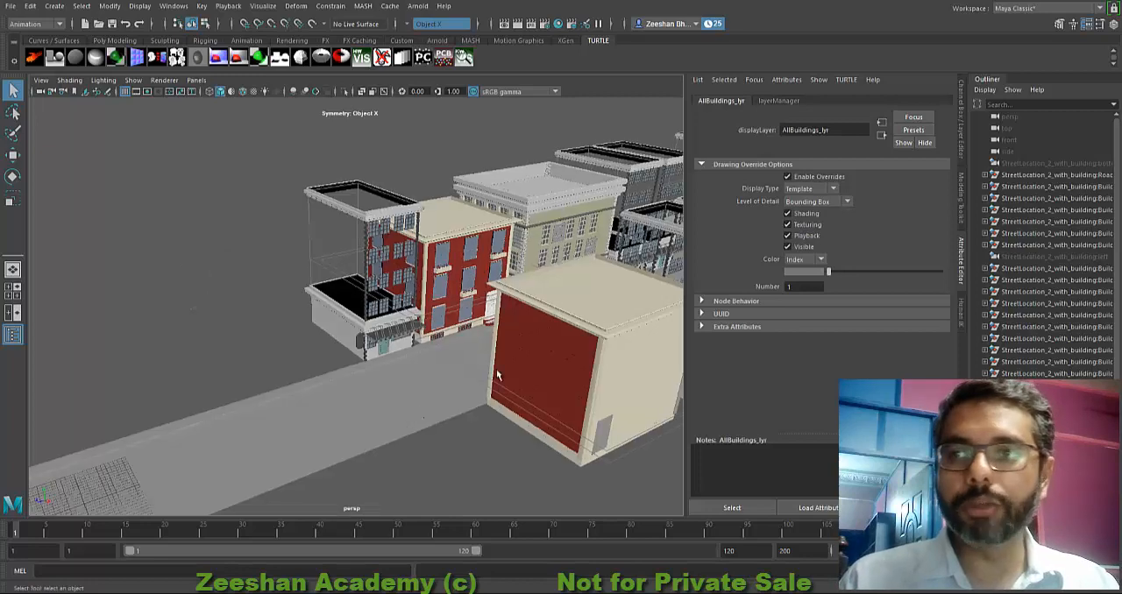
middle_click_drag(496, 374, 340, 383, "alt")
Step: Turn off Shading, Texturing and Playback in the drawing overrides of AllBuildings_lyr
left_click(787, 213)
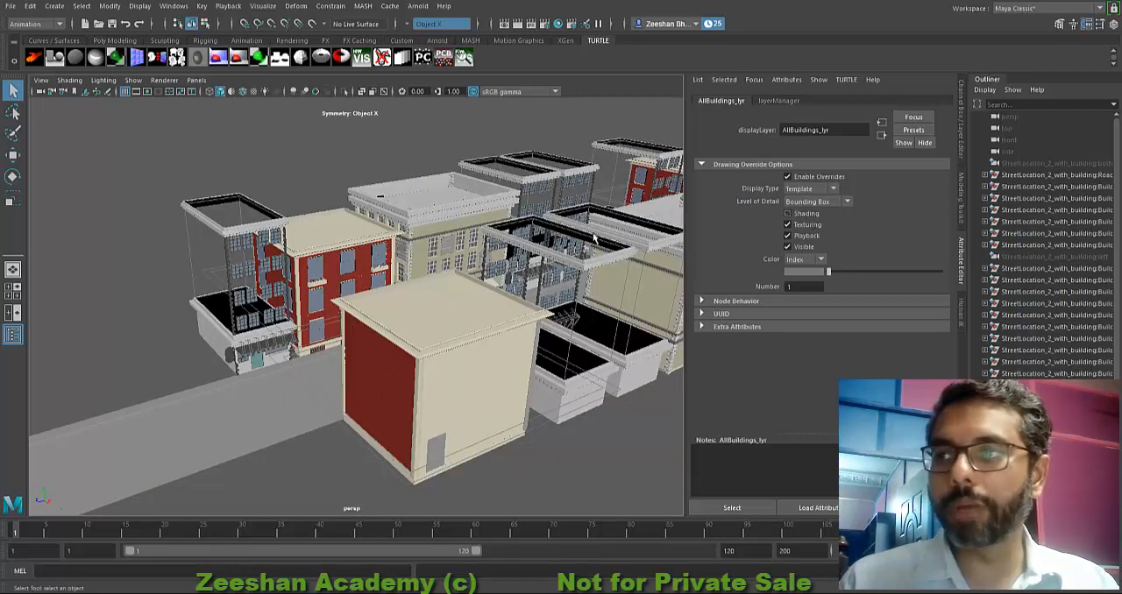
left_click(787, 225)
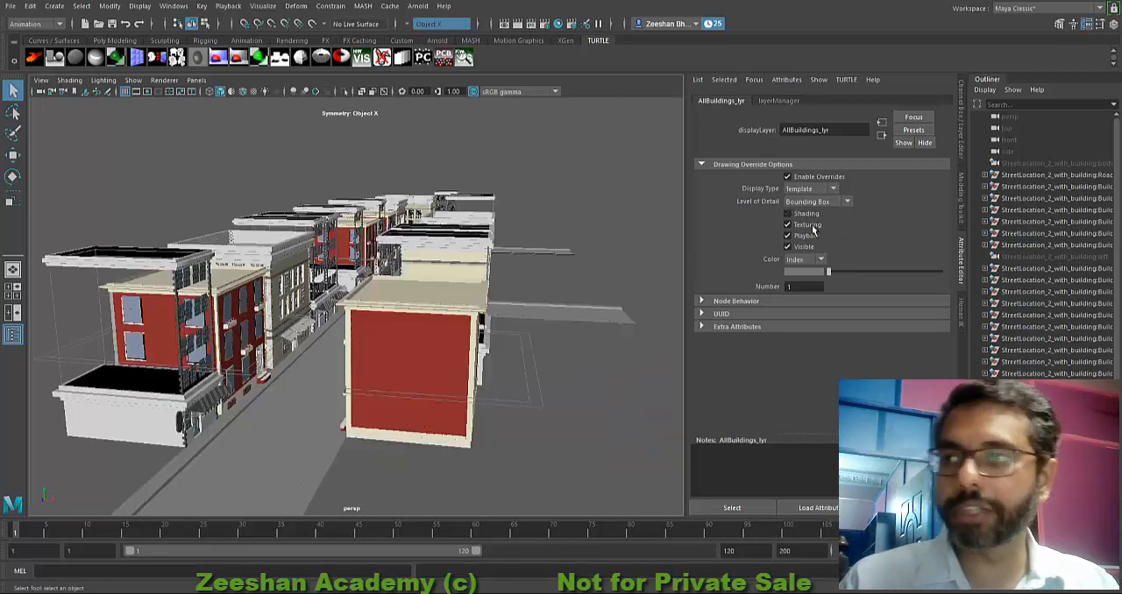
middle_click_drag(338, 320, 497, 318, "alt")
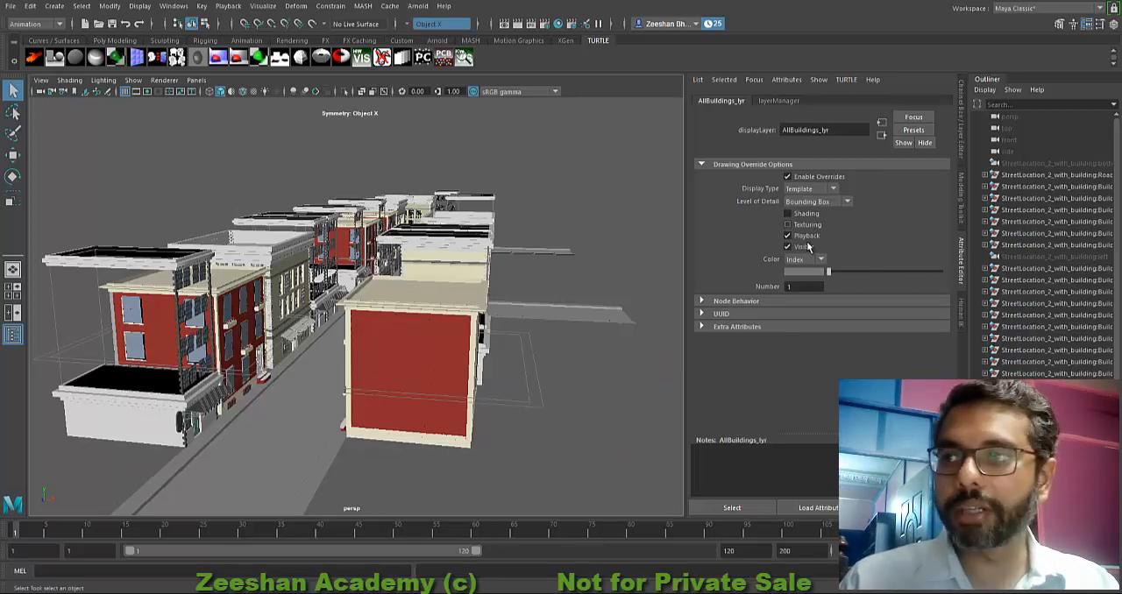
left_click(808, 237)
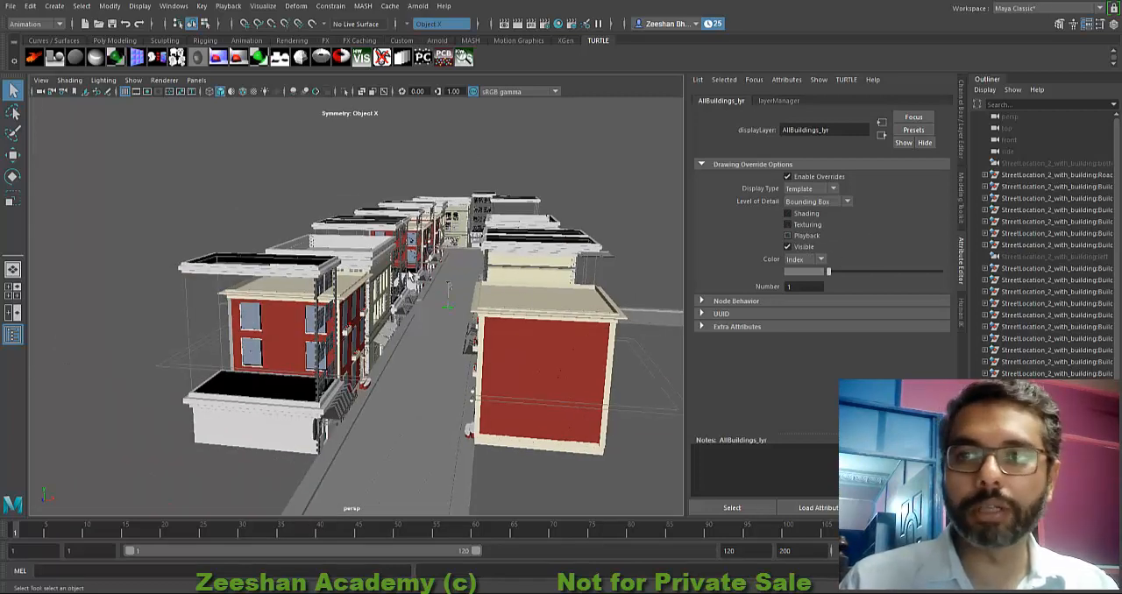
Step: Examine how the street buildings display with the layer overrides, from several sides and from a distance
middle_click_drag(516, 380, 350, 384, "alt")
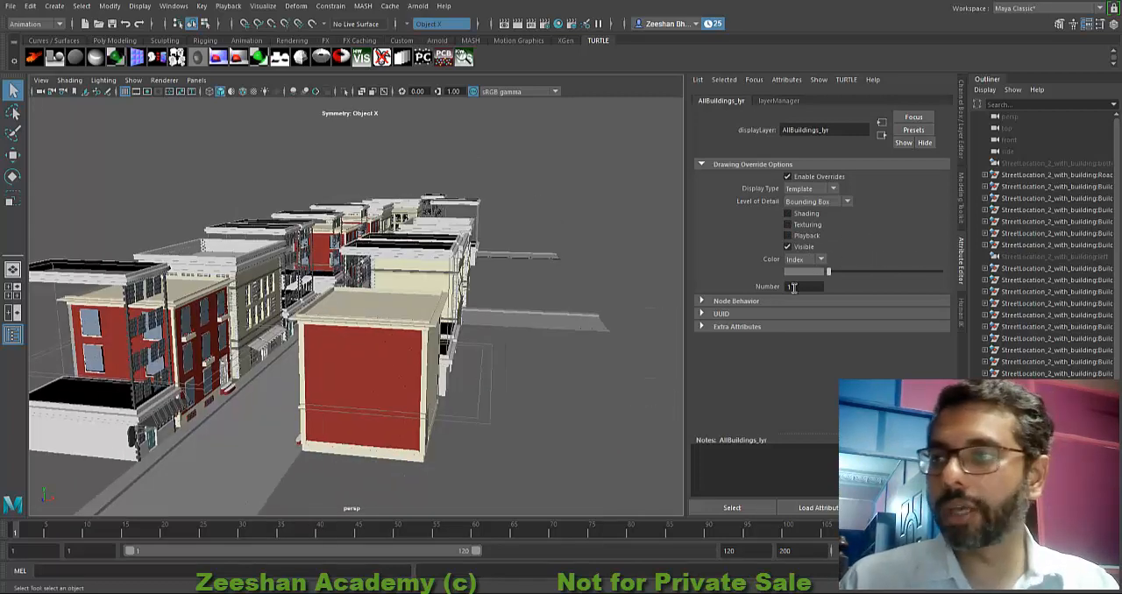
left_click_drag(437, 313, 293, 242, "alt")
left_click_drag(503, 300, 282, 361, "alt")
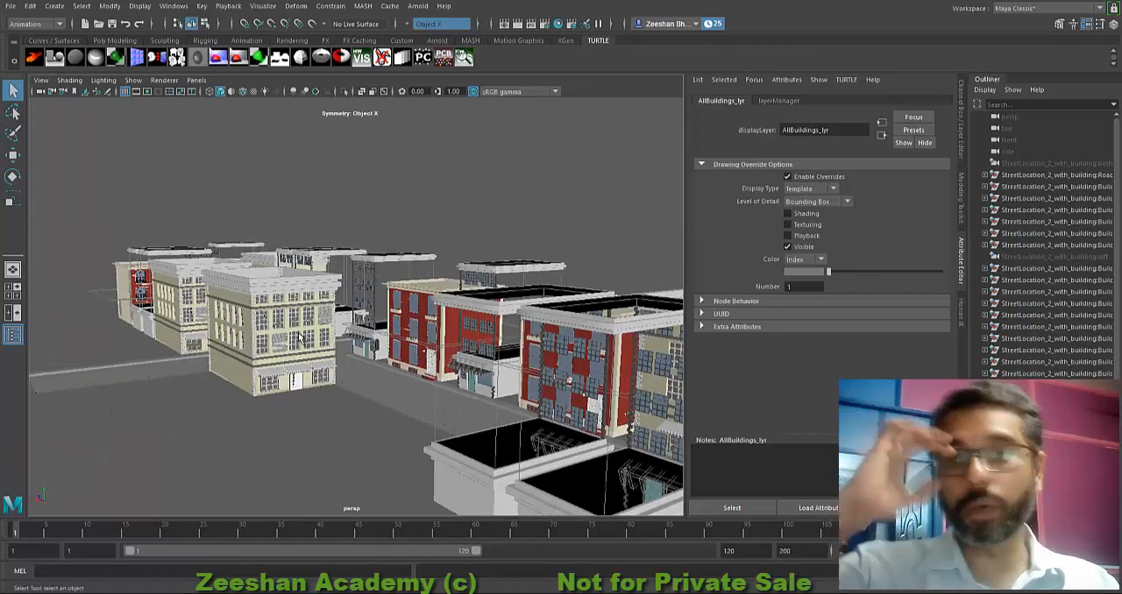
left_click_drag(317, 355, 195, 356, "alt")
right_click_drag(195, 356, 97, 325, "alt")
left_click_drag(195, 324, 333, 358, "alt")
right_click_drag(333, 357, 388, 348, "alt")
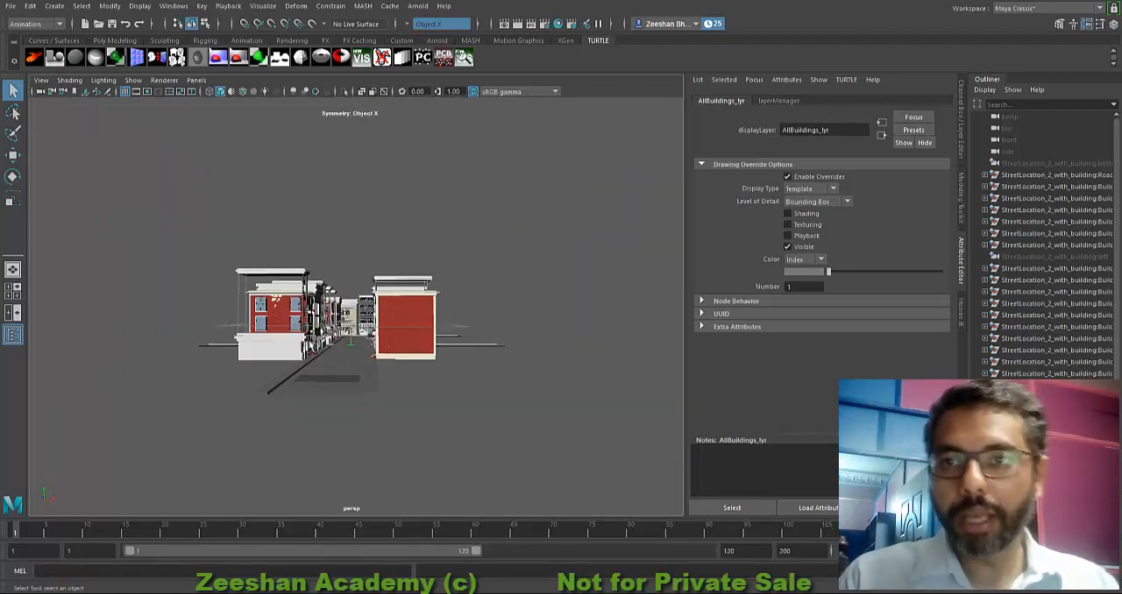
Step: Set the display type of AllBuildings_lyr to Normal and select all the buildings in the scene
left_click(829, 189)
left_click(818, 203)
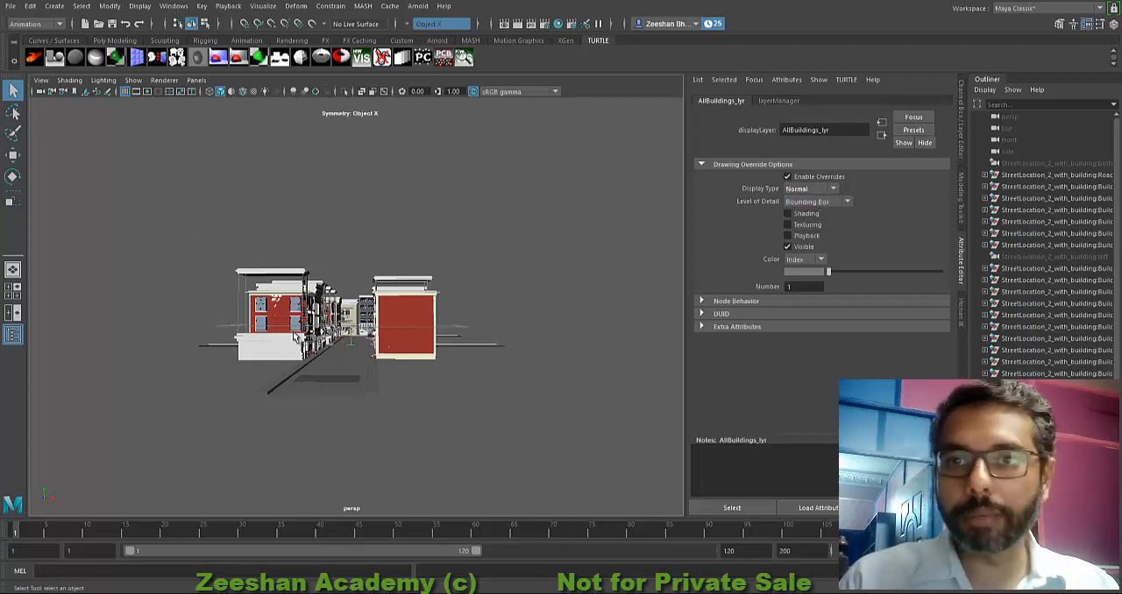
scroll(196, 250, "up", 2)
left_click_drag(195, 250, 525, 325)
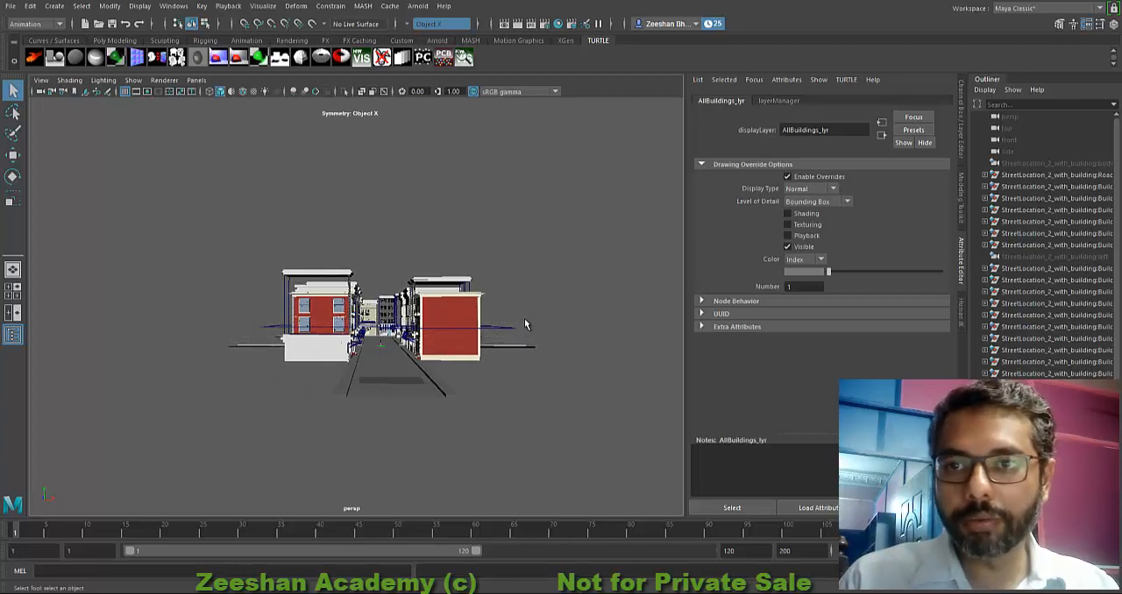
left_click(962, 120)
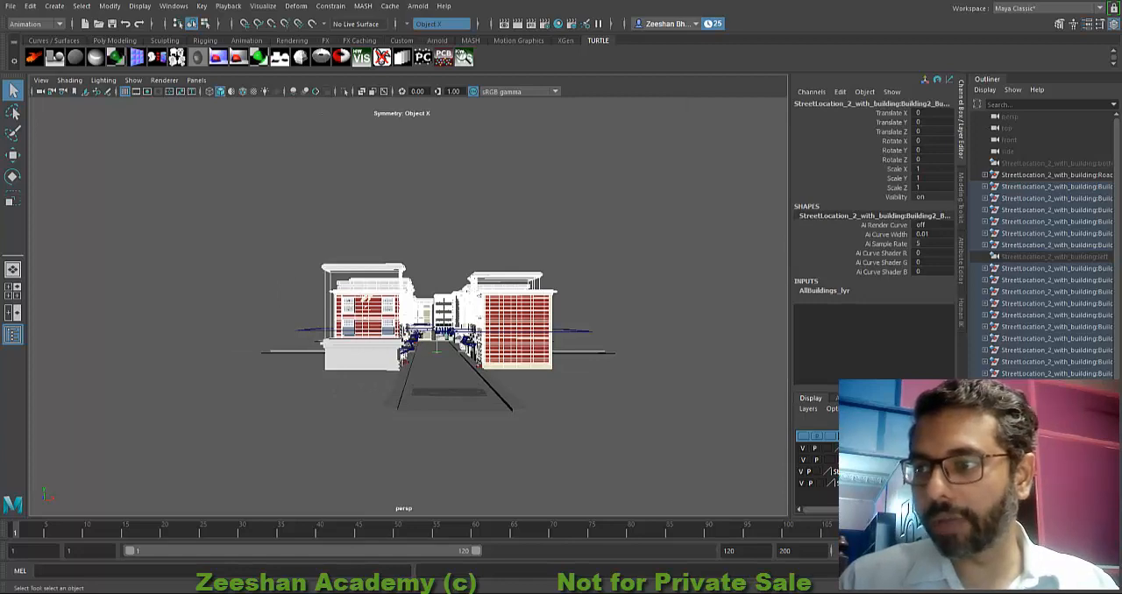
key("1")
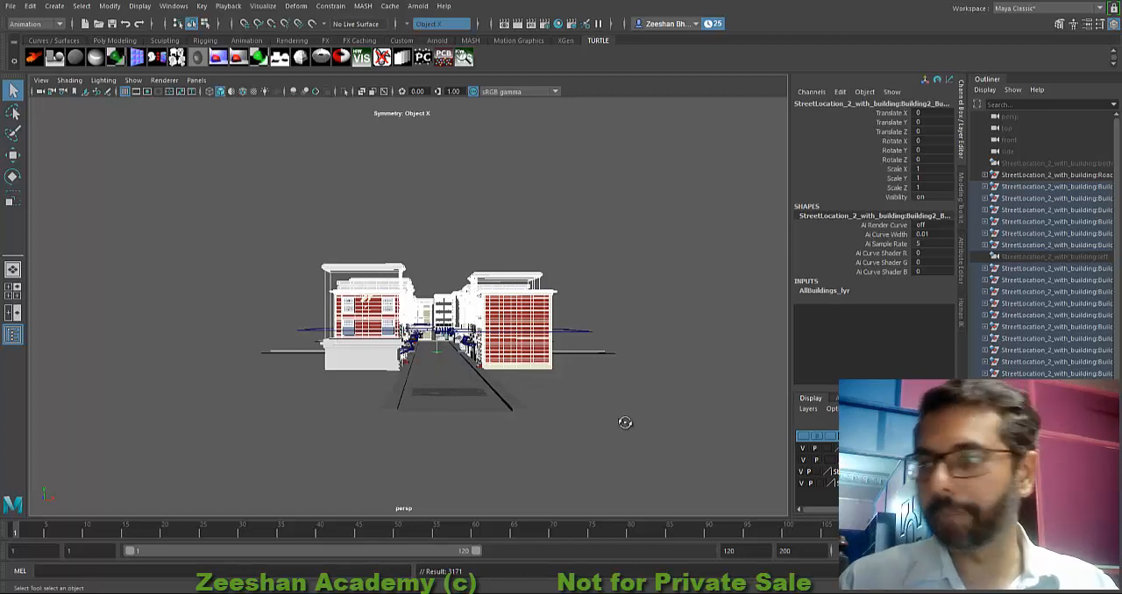
Step: Examine the selected street buildings from the sides, from above, close up and from street level
left_click_drag(625, 423, 366, 367, "alt")
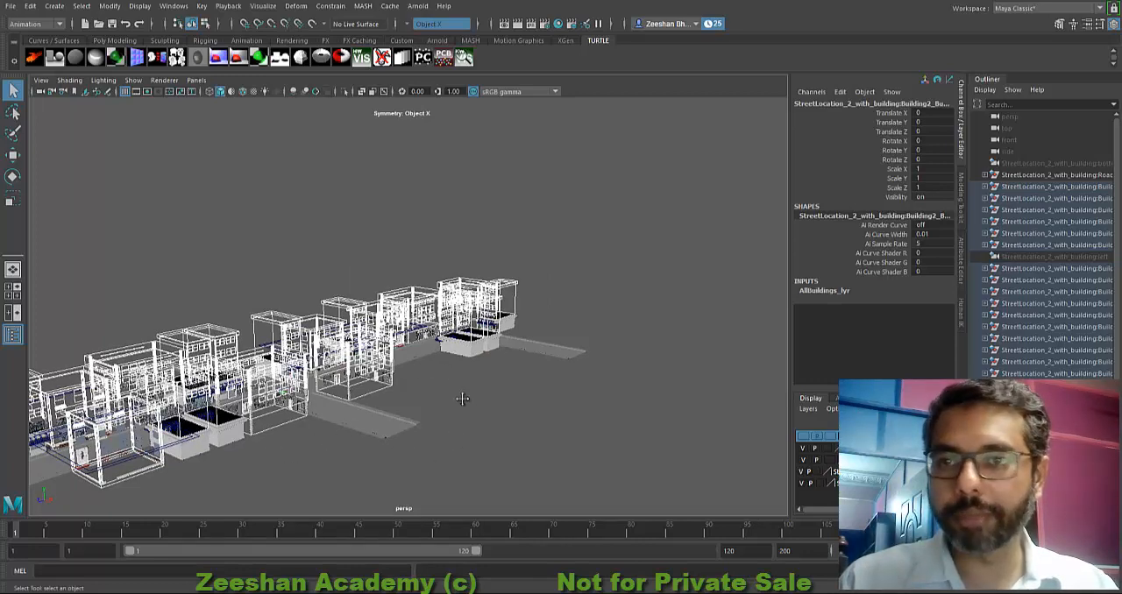
left_click_drag(463, 399, 455, 382, "alt")
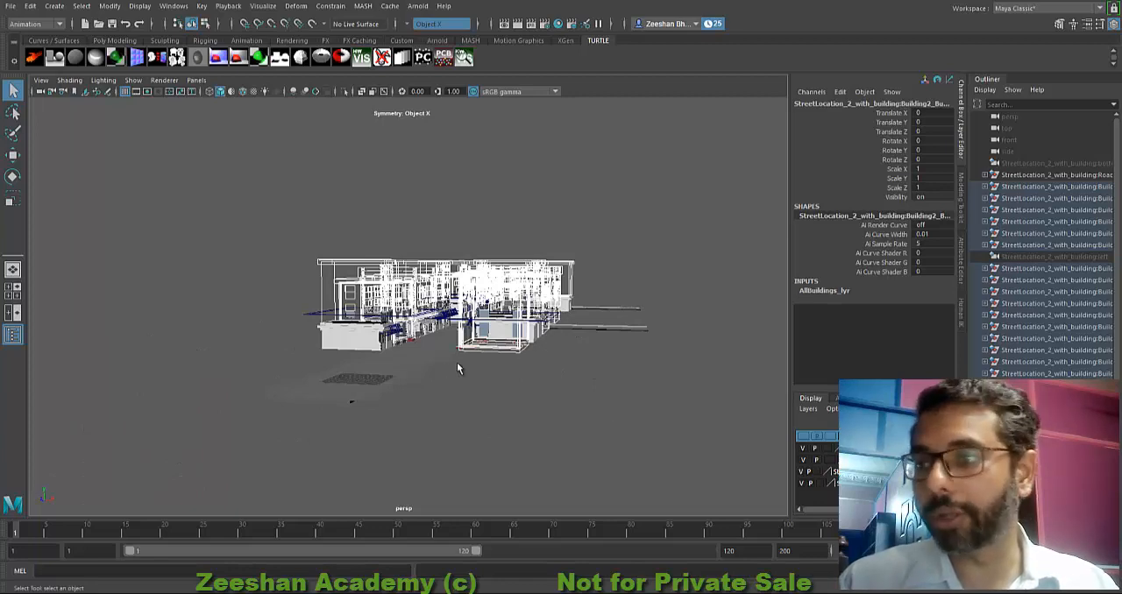
left_click_drag(417, 405, 454, 408, "alt")
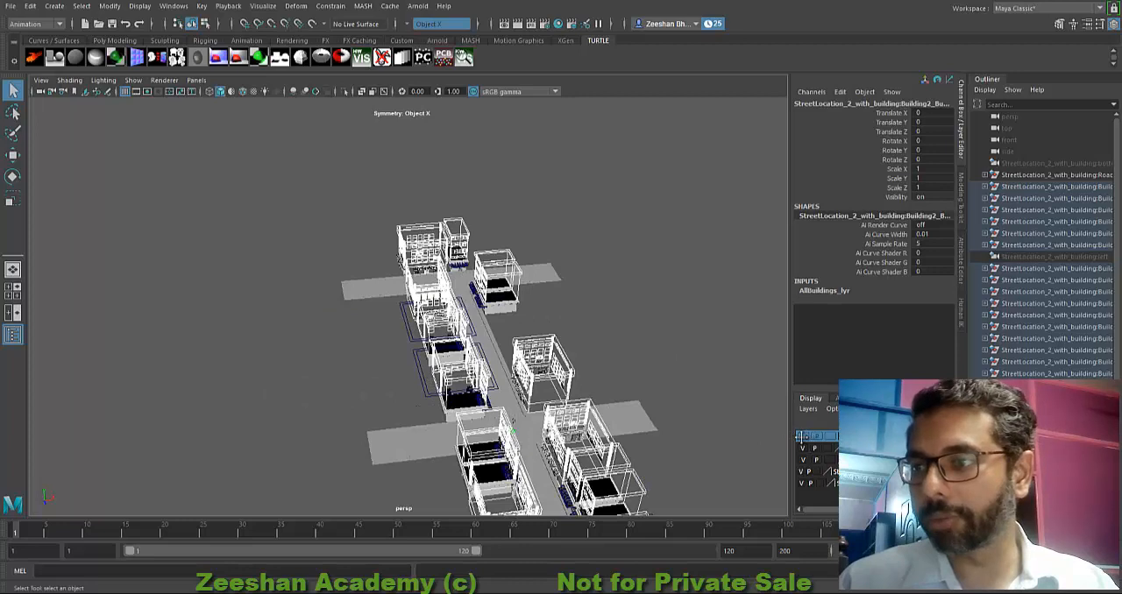
left_click_drag(476, 339, 435, 361, "alt")
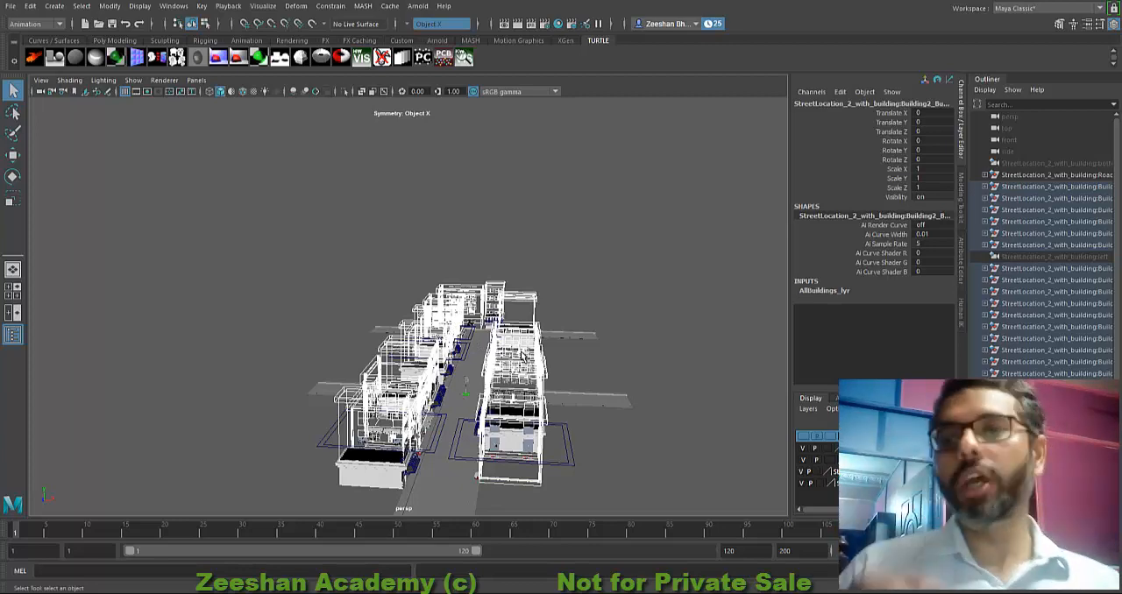
left_click_drag(523, 356, 524, 357, "alt")
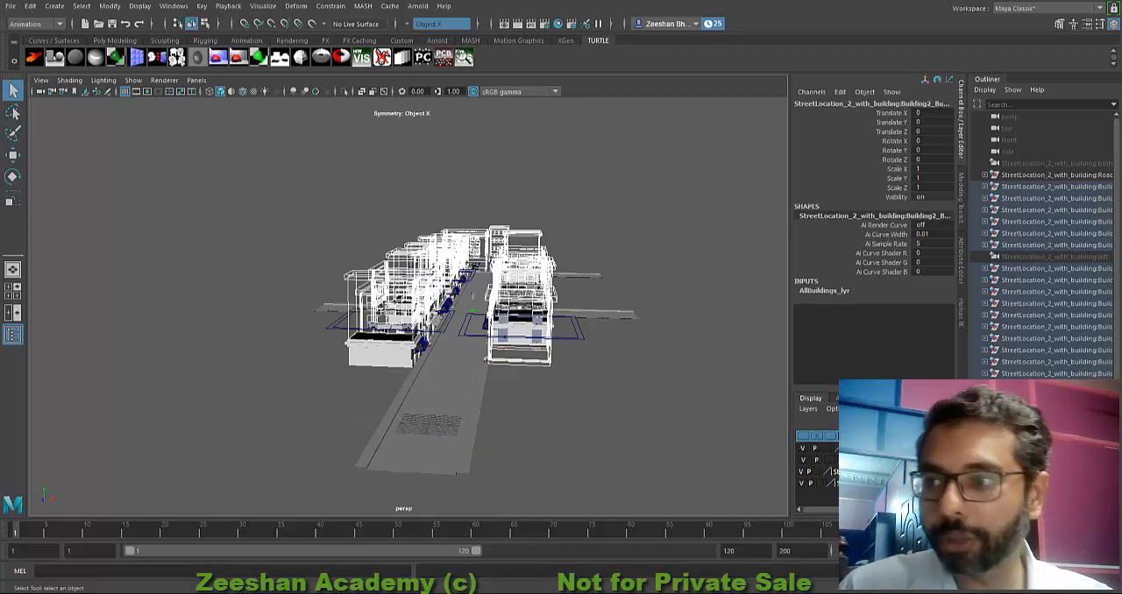
scroll(440, 321, "up", 6)
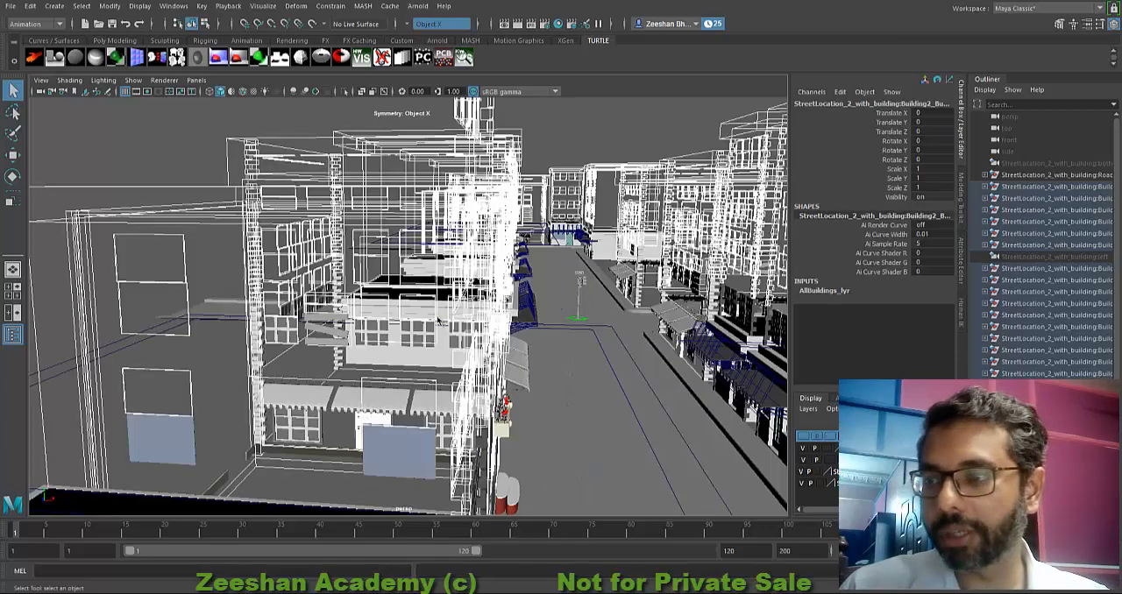
middle_click_drag(588, 354, 515, 296, "alt")
scroll(513, 289, "down", 5)
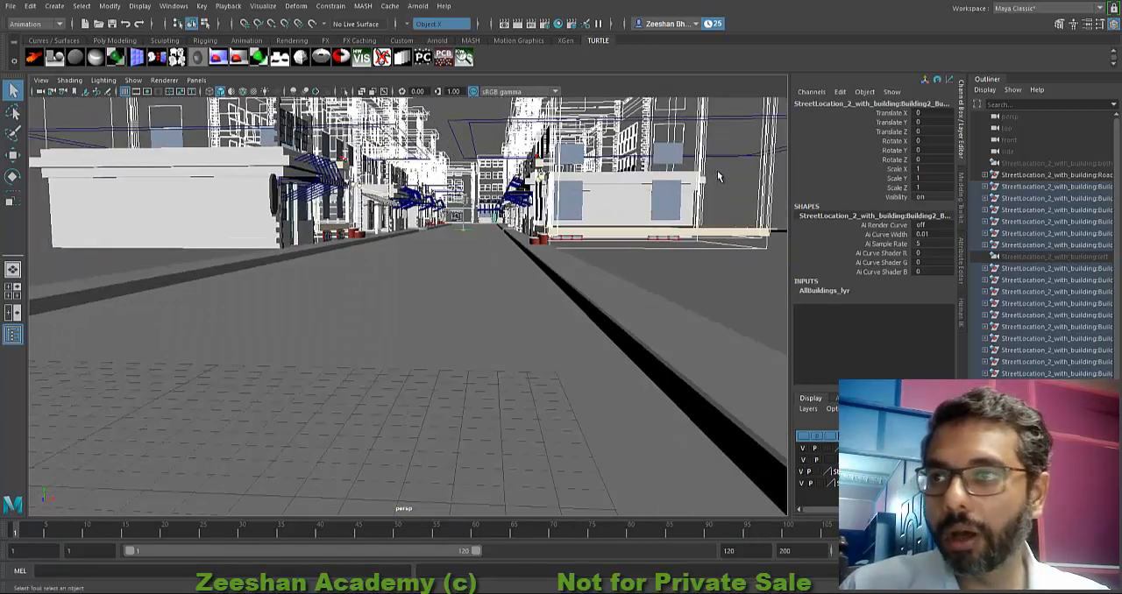
Step: Box-select the building parts and controls on both sides of the street and view the selection from other angles
left_click_drag(730, 195, 210, 220)
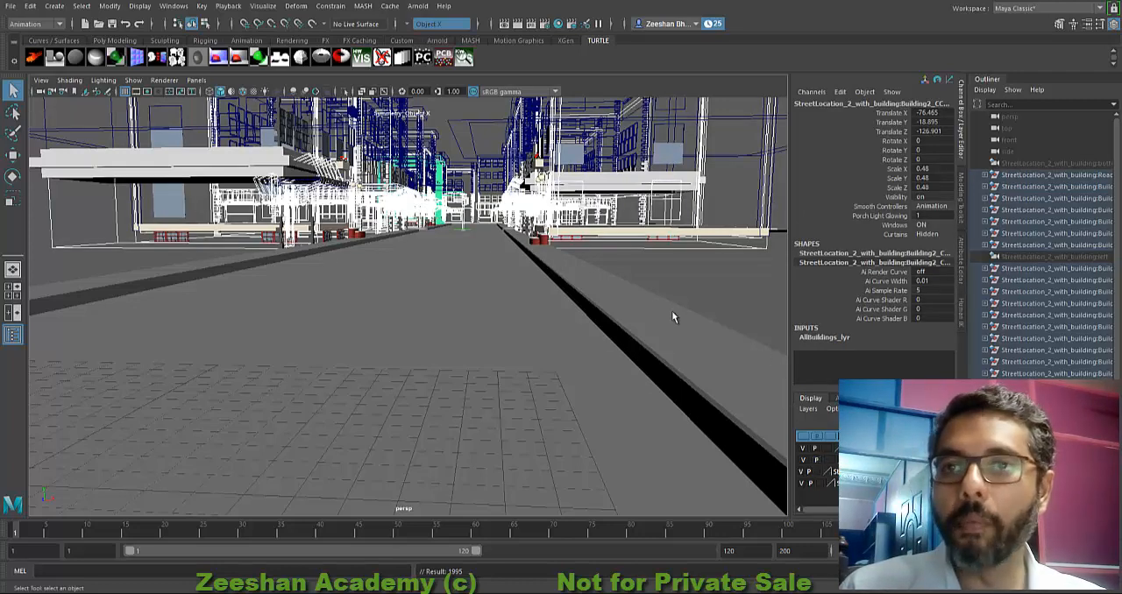
left_click_drag(56, 134, 774, 217)
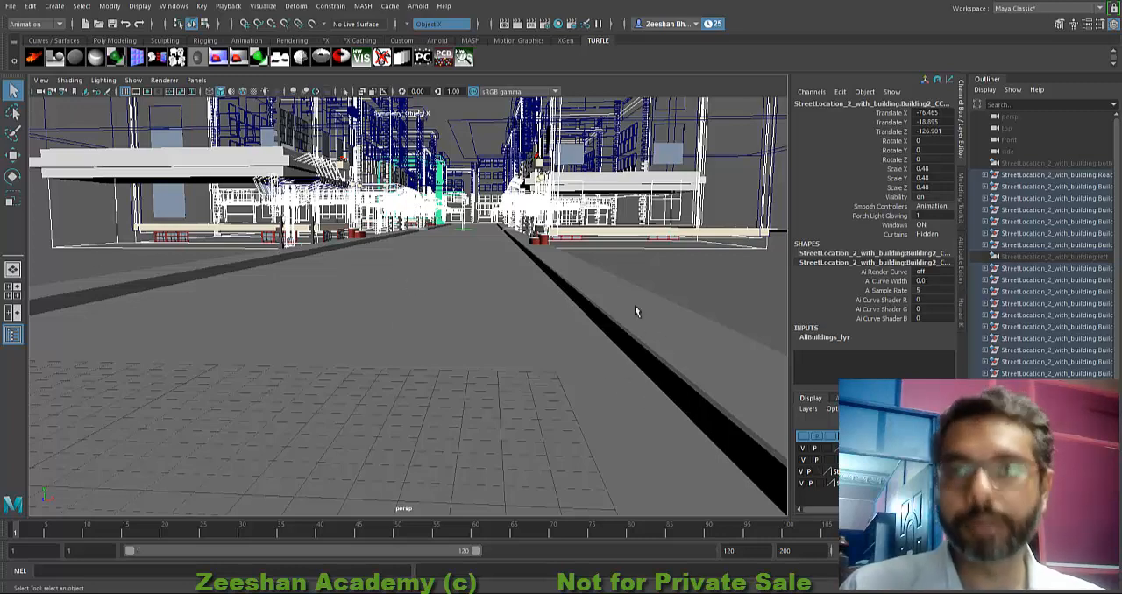
key("ctrl+z")
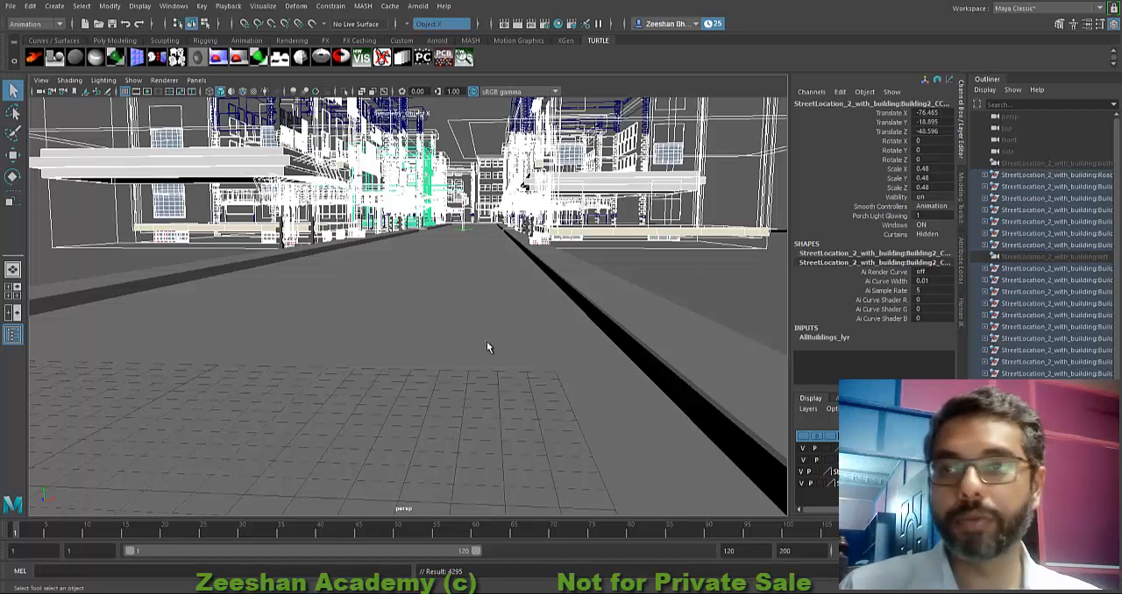
middle_click_drag(486, 341, 486, 344, "alt")
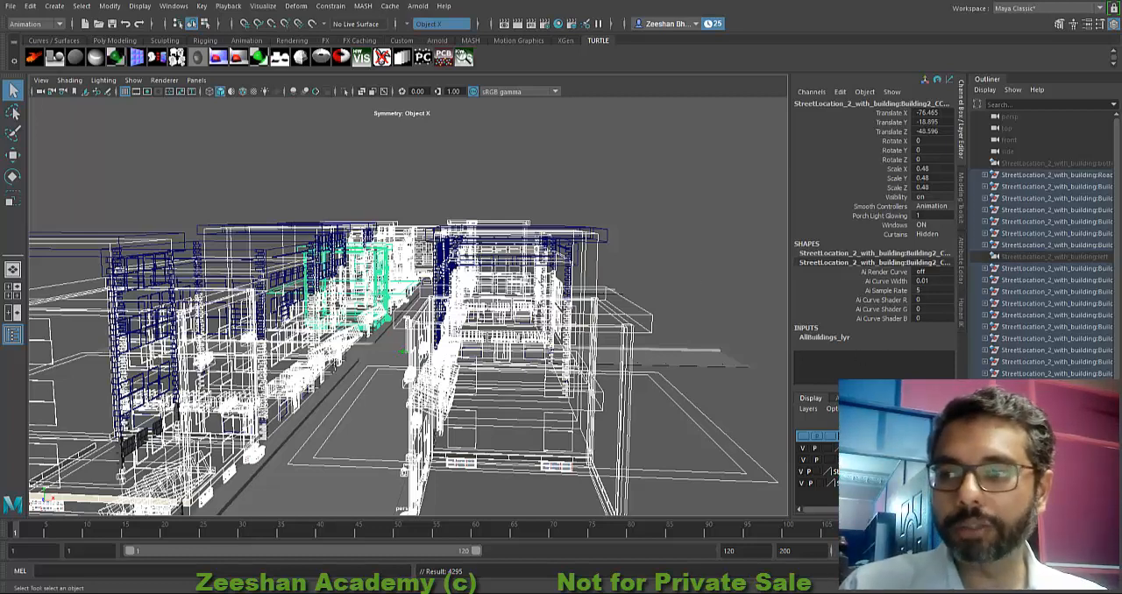
middle_click_drag(412, 351, 548, 247, "alt")
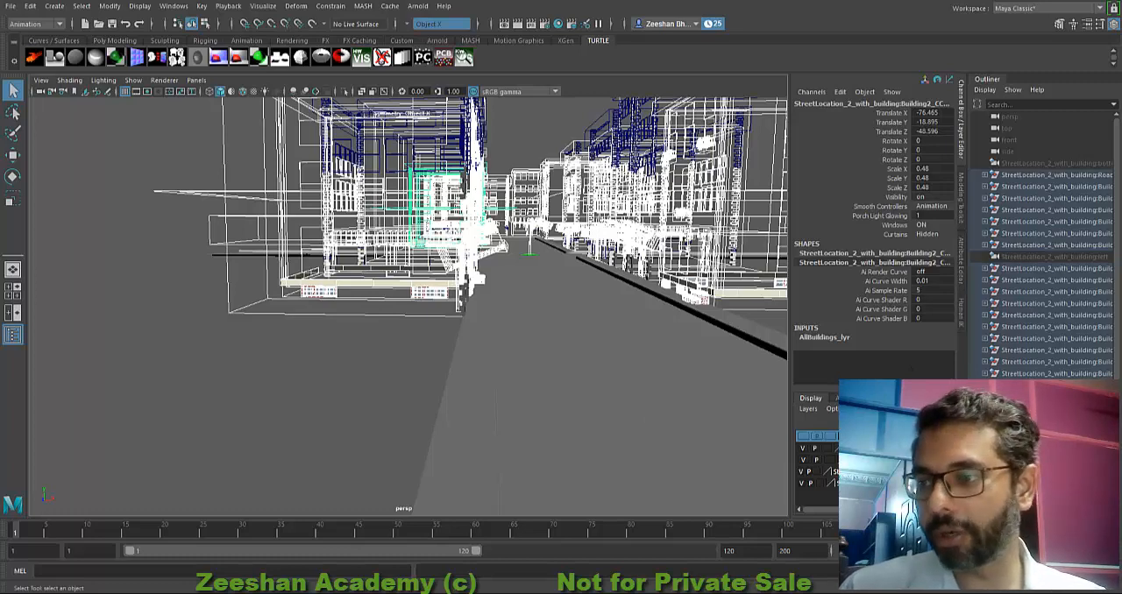
Step: Turn on Playback and turn off Visible in the drawing overrides of AllBuildings_lyr, and check the bare road from several sides
key("ctrl+a")
left_click(795, 237)
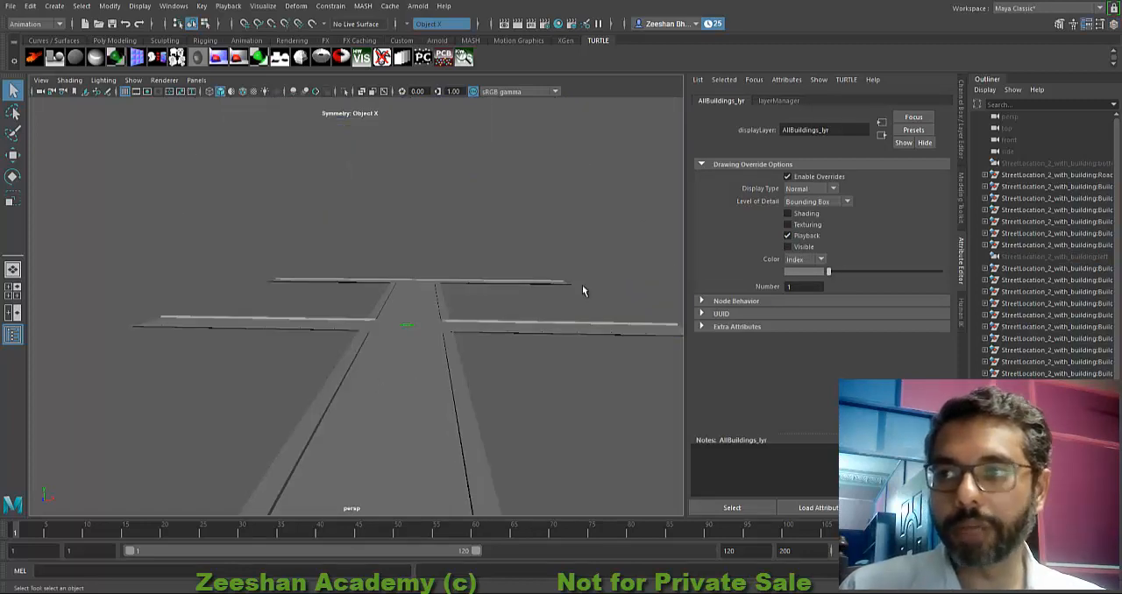
left_click_drag(583, 290, 566, 388, "alt")
middle_click_drag(567, 388, 433, 380, "alt")
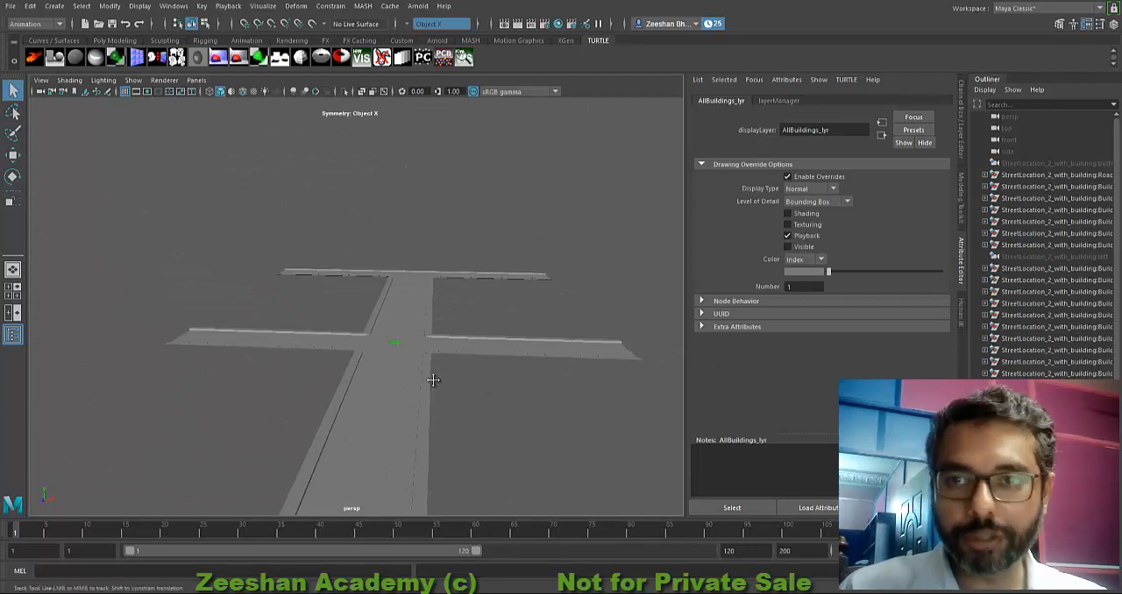
scroll(447, 382, "up", 3)
left_click_drag(504, 367, 401, 402, "alt")
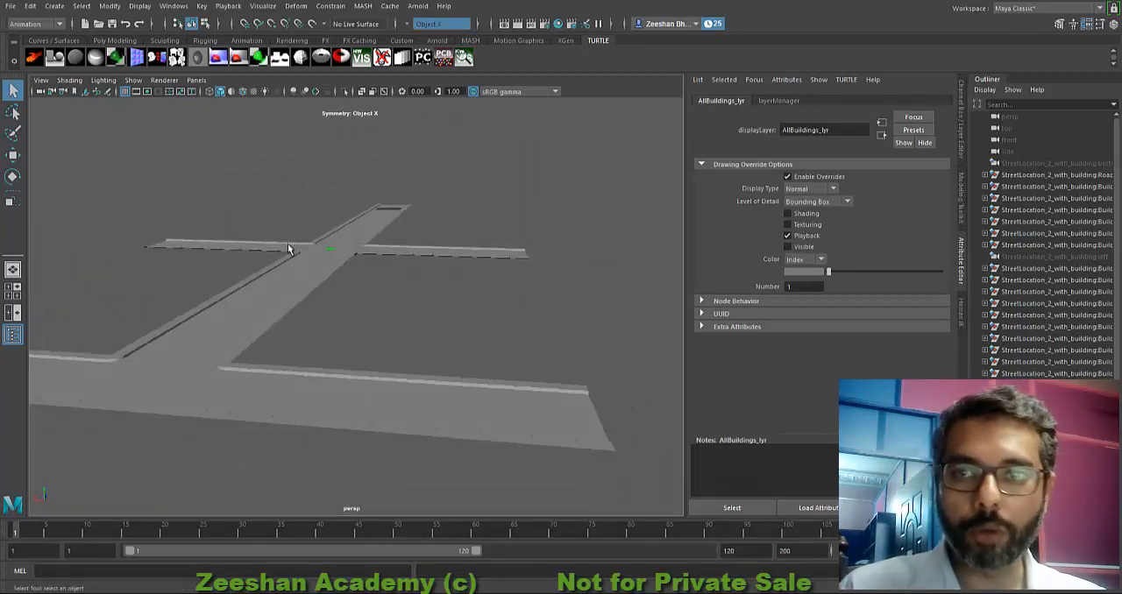
left_click_drag(299, 343, 490, 358, "alt")
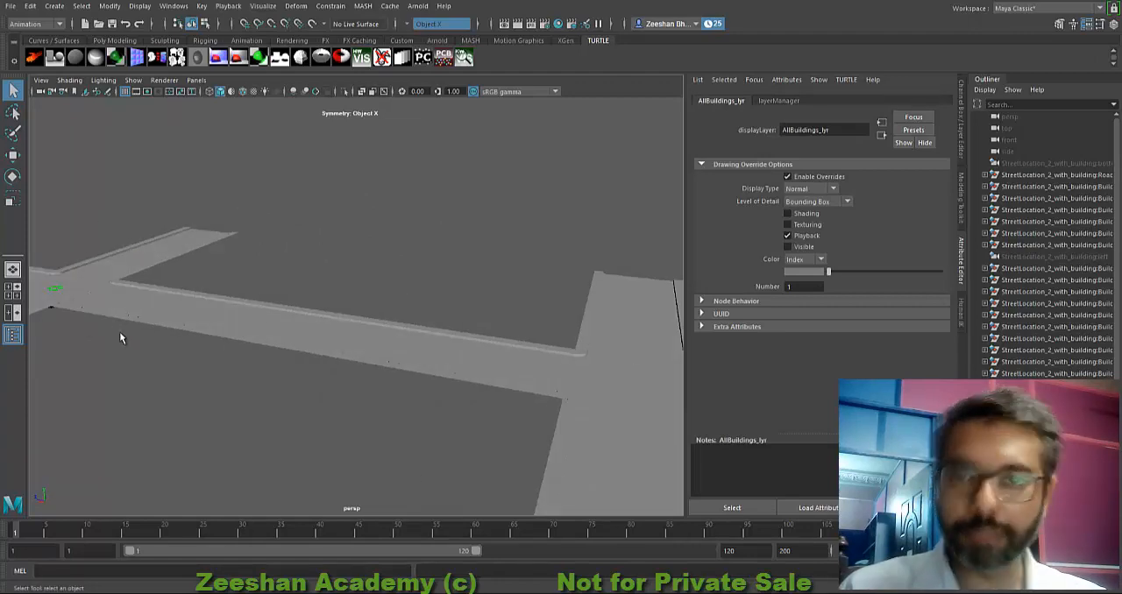
left_click_drag(121, 339, 310, 385, "alt")
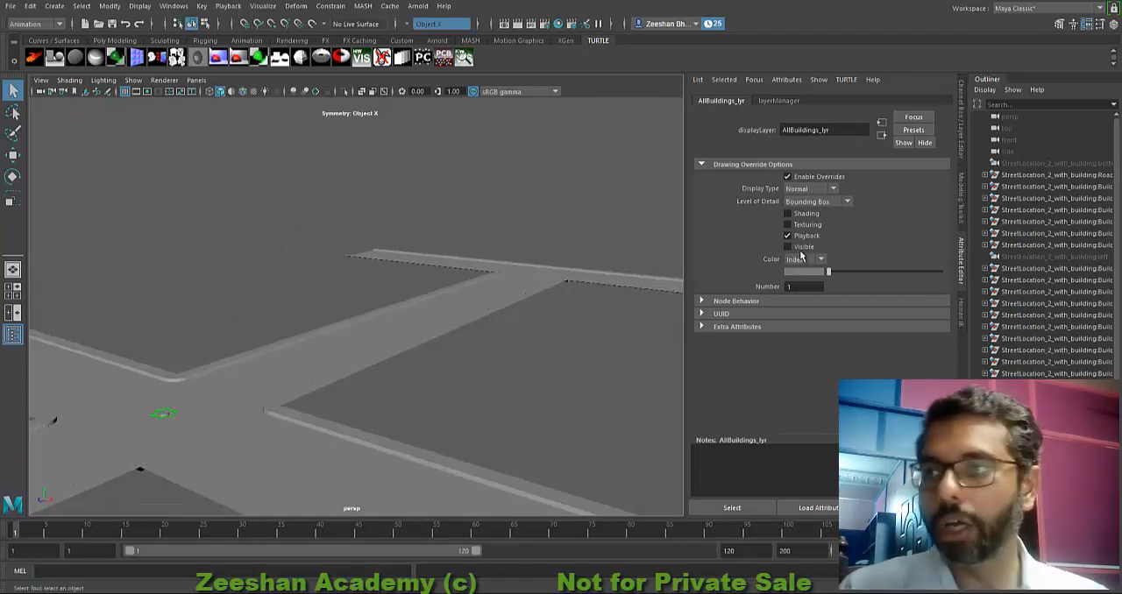
Step: Set the display type of AllBuildings_lyr to Template with Bounding Box detail, and turn on its Shading and Texturing overrides
left_click(800, 202)
left_click(811, 227)
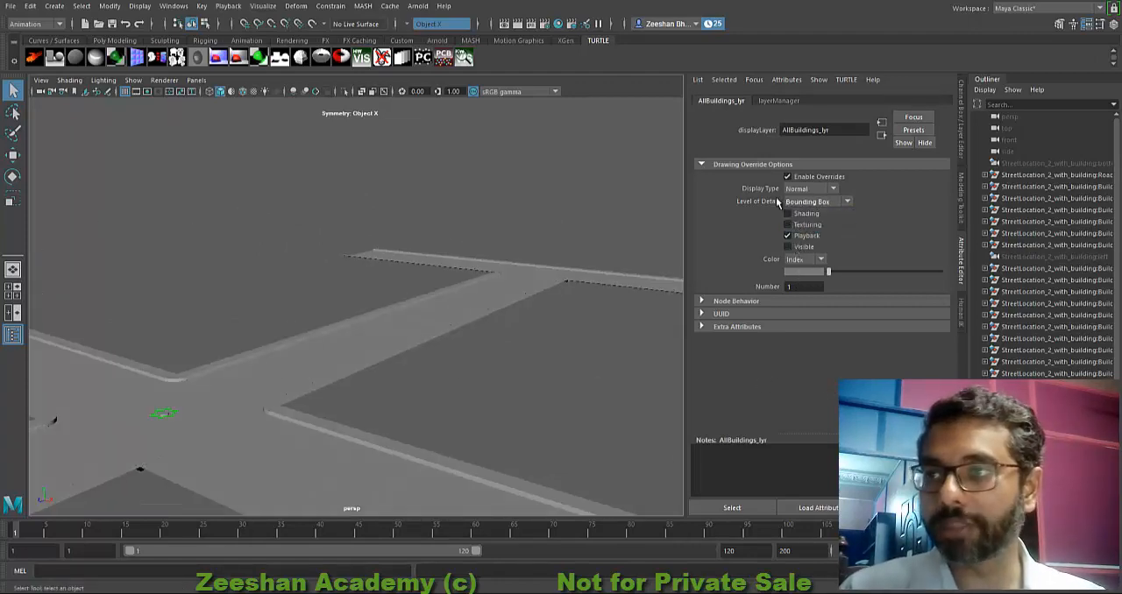
left_click(798, 188)
left_click(801, 200)
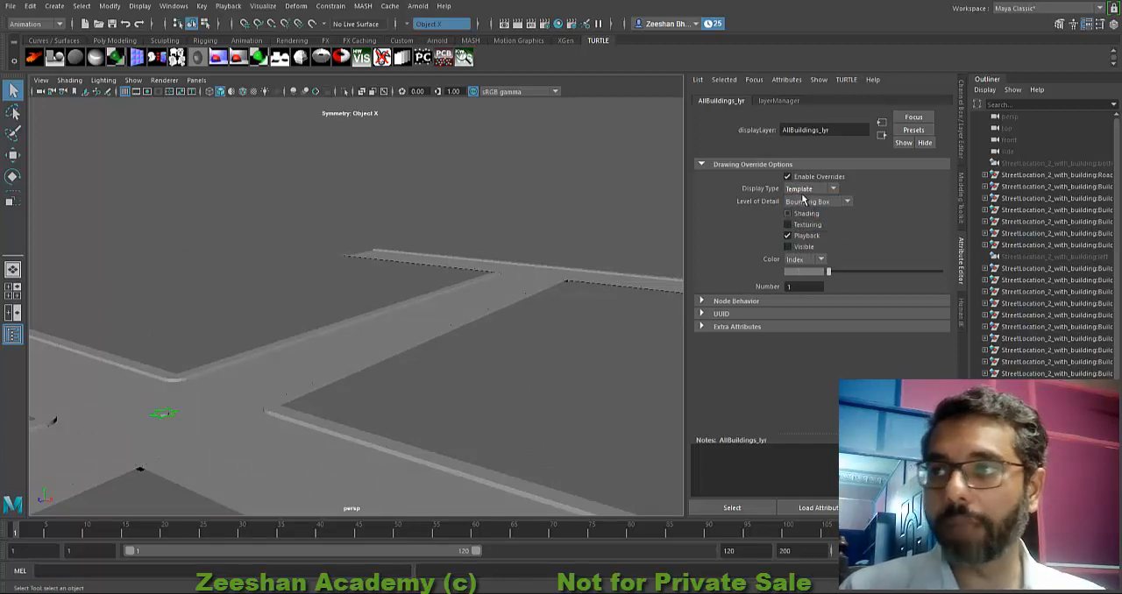
left_click_drag(520, 319, 568, 315, "alt")
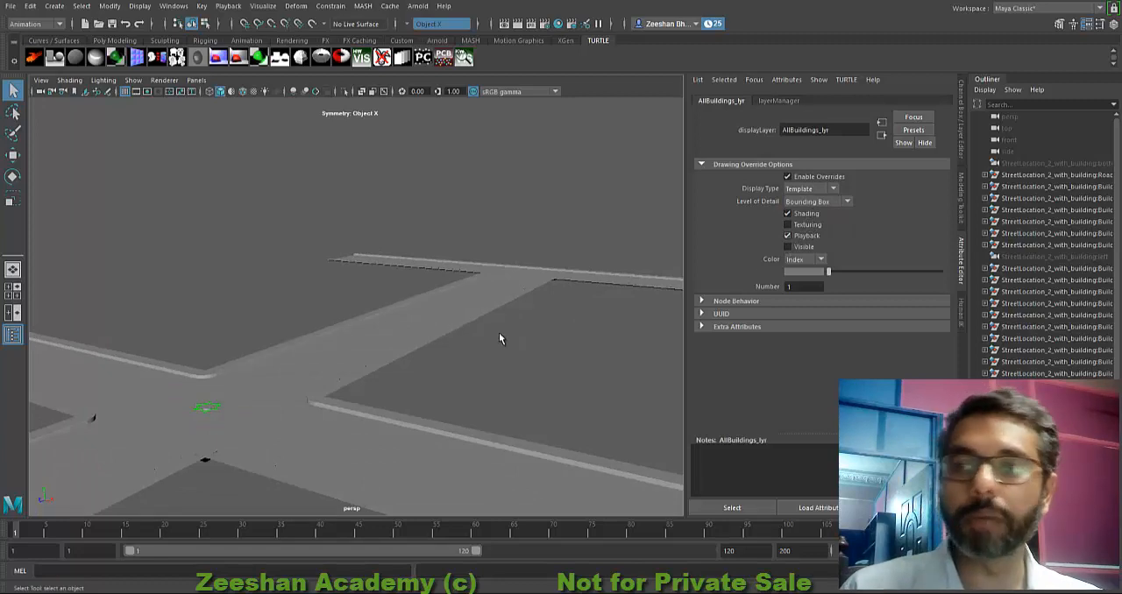
left_click_drag(571, 355, 631, 346, "alt")
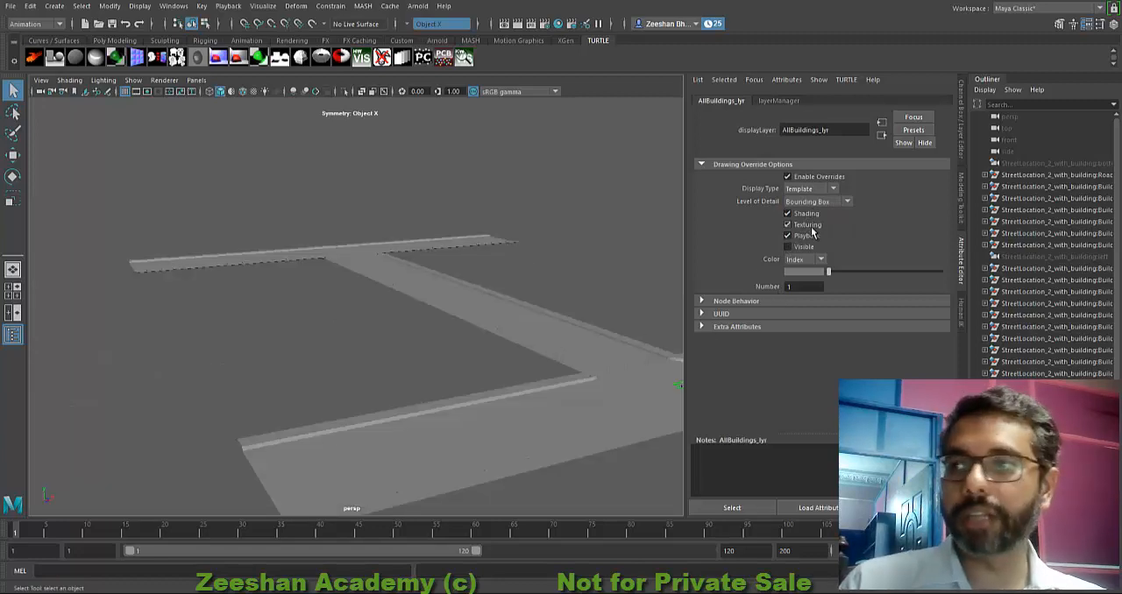
left_click_drag(495, 372, 422, 377, "alt")
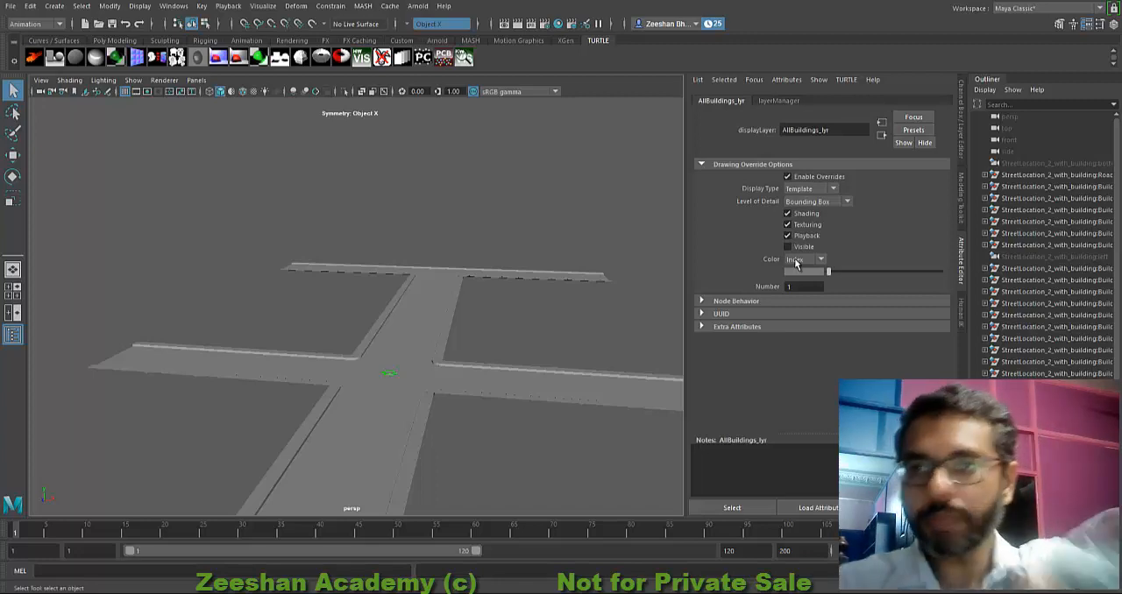
left_click_drag(536, 257, 421, 274, "alt")
left_click(962, 131)
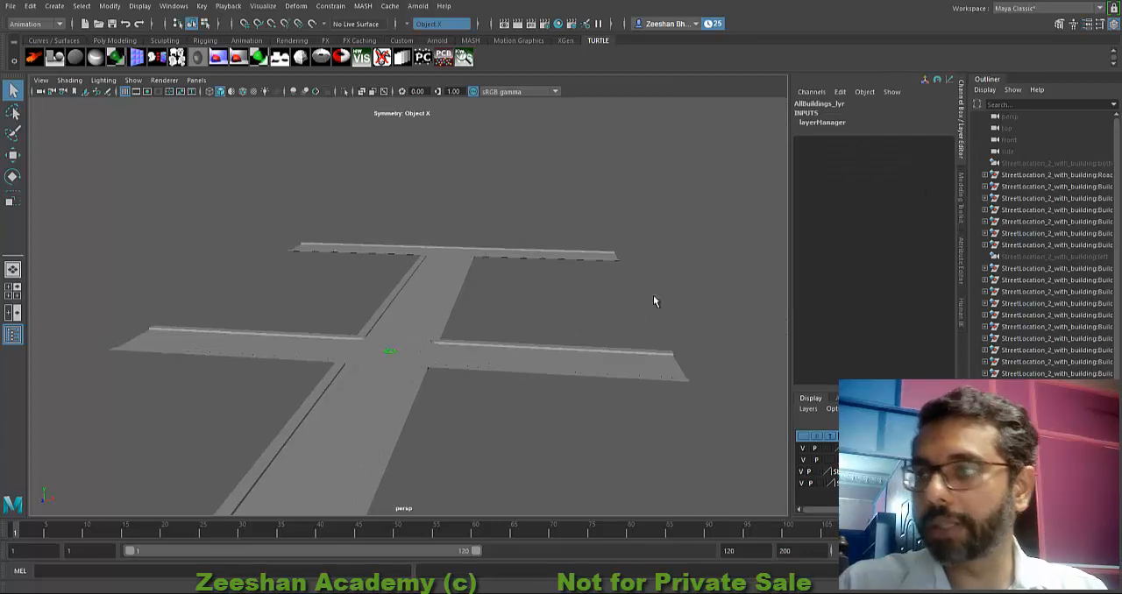
left_click_drag(653, 295, 581, 305, "alt")
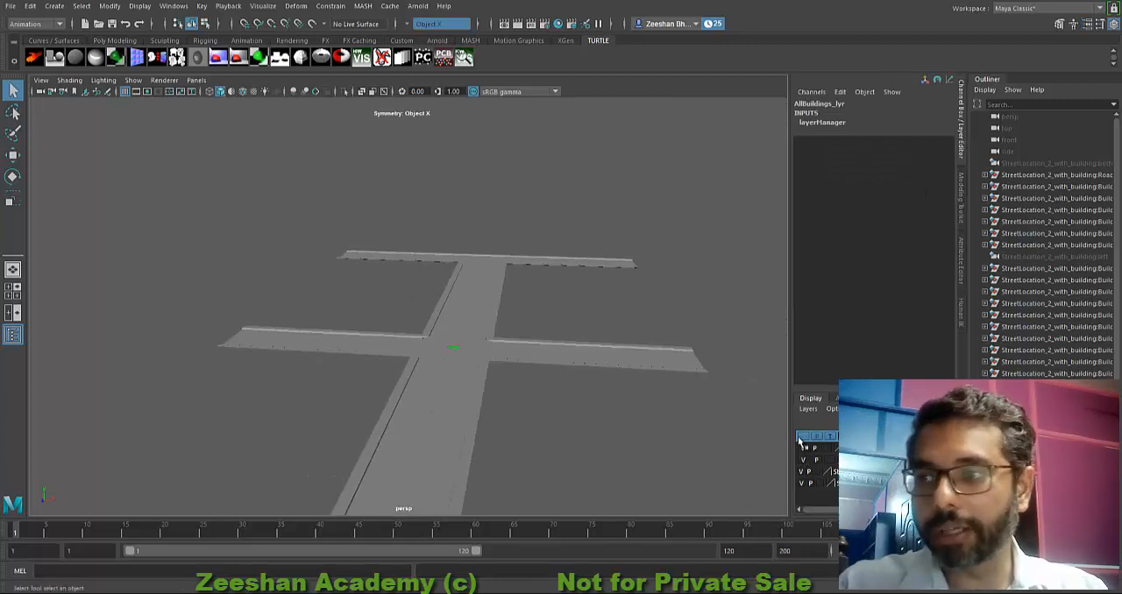
left_click_drag(443, 428, 397, 437, "alt")
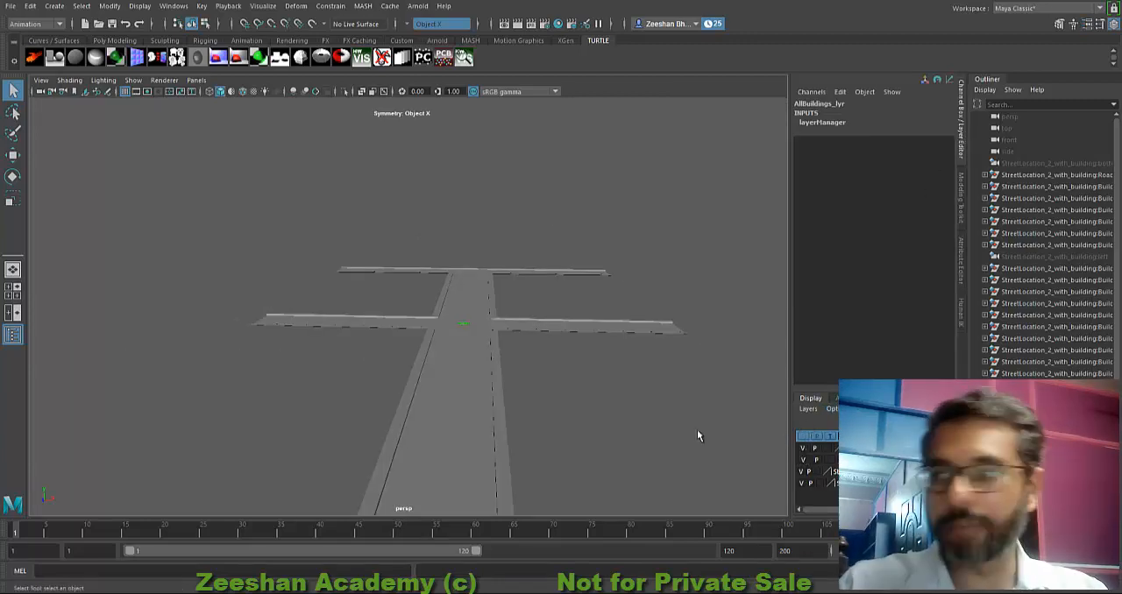
left_click_drag(698, 434, 526, 316, "alt")
Step: Reset the Create Reference options to their defaults and review the shared reference and namespace options
left_click(10, 6)
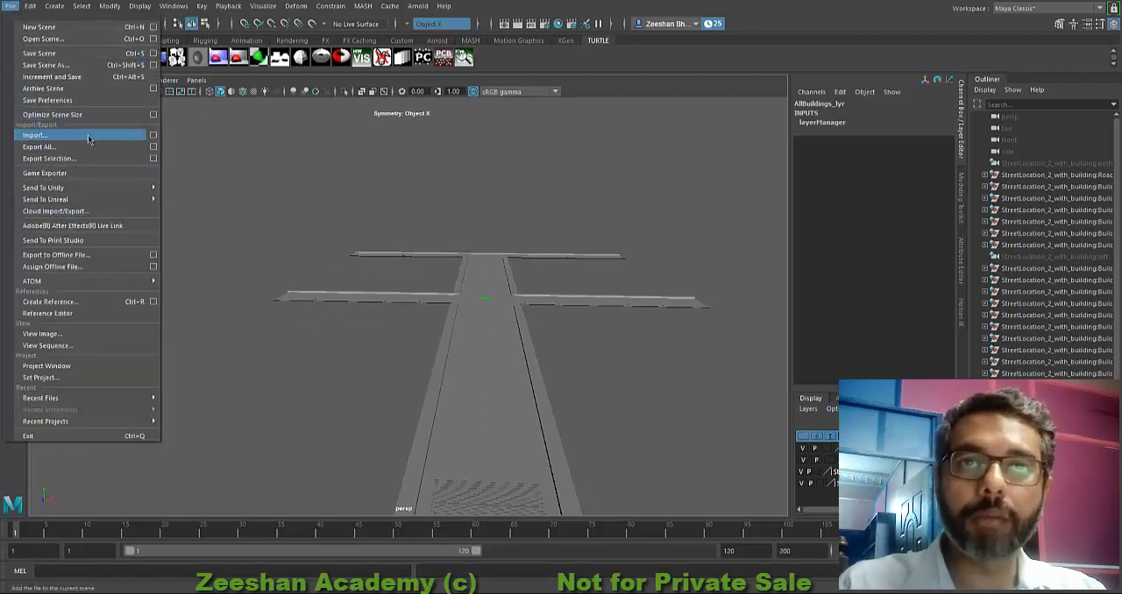
left_click(153, 302)
left_click_drag(809, 109, 716, 111)
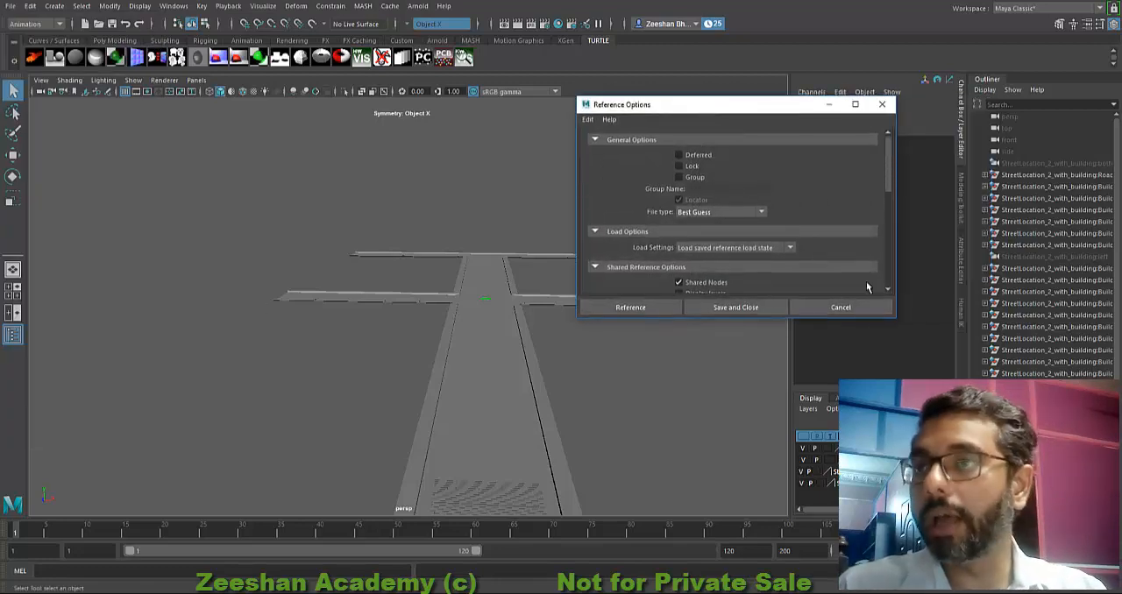
scroll(705, 265, "down", 3)
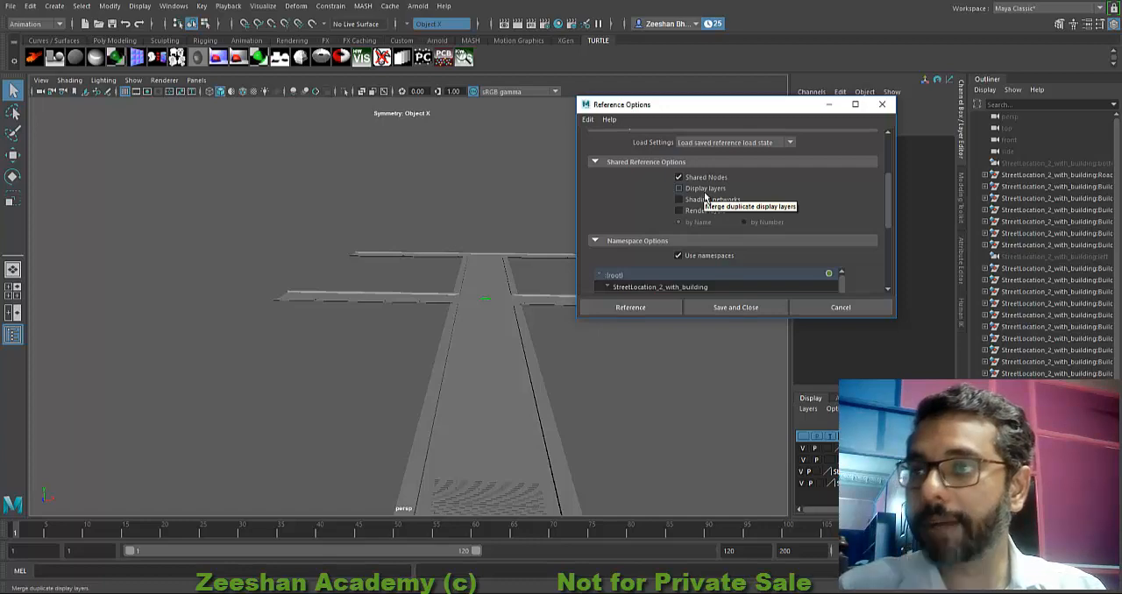
left_click(588, 120)
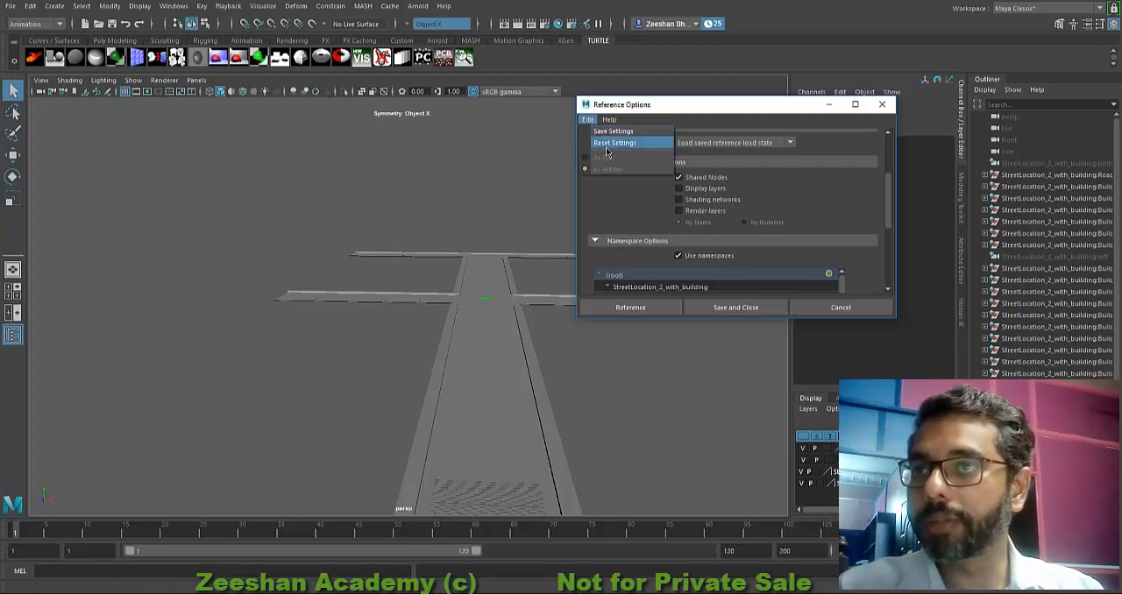
left_click(606, 145)
scroll(673, 250, "down", 2)
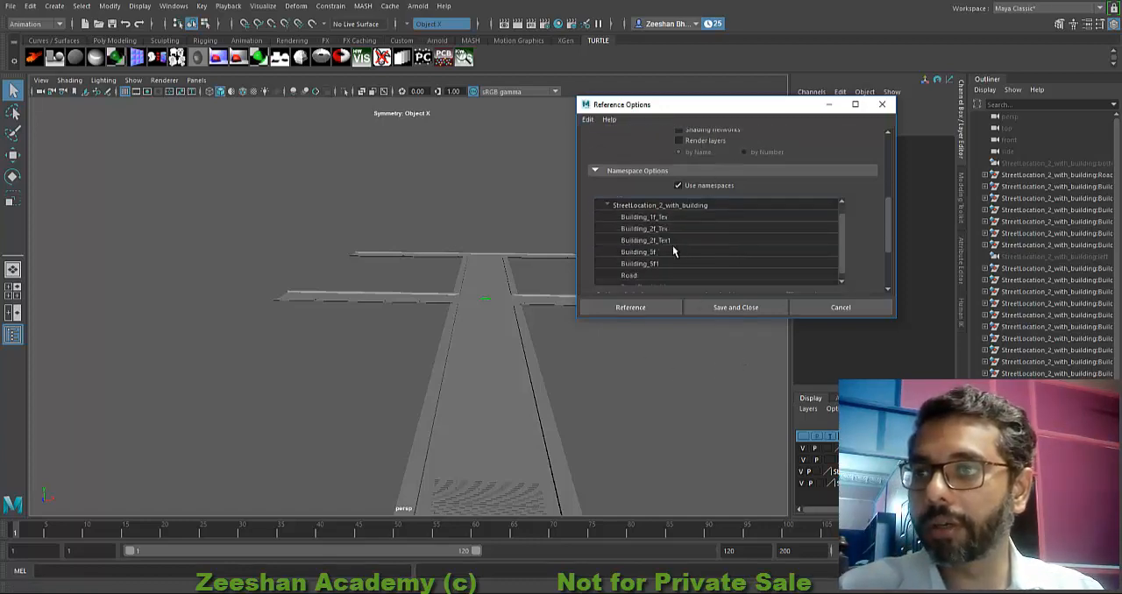
Step: Reference YoungAkbar.mb from the project's scenes/character folder, accept the student version notice, and view the character on the street
left_click(644, 308)
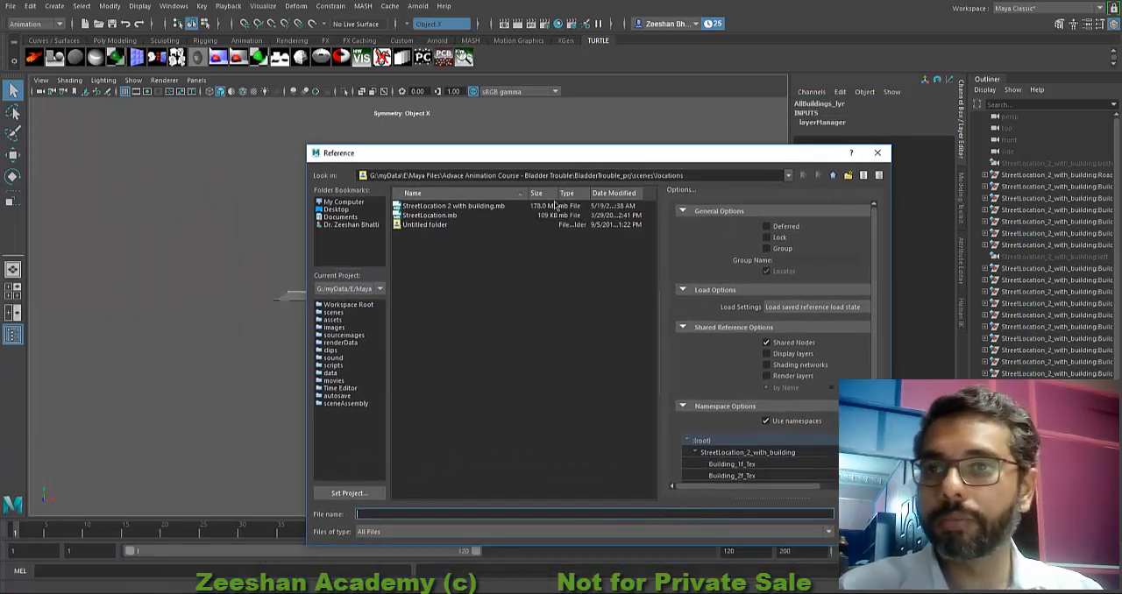
left_click(834, 176)
double_click(417, 214)
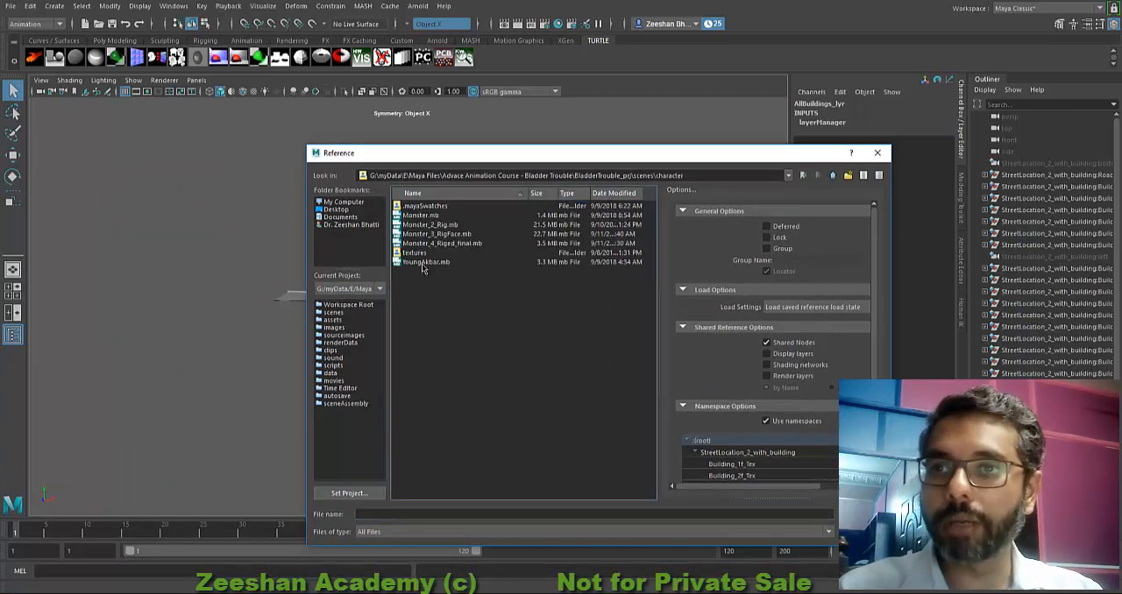
double_click(425, 262)
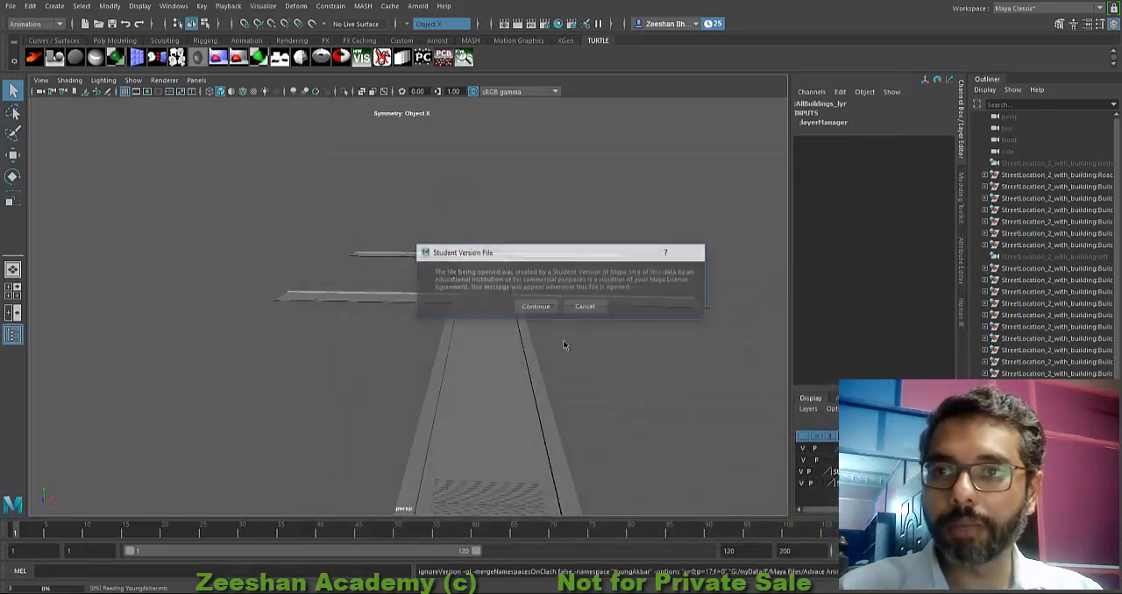
left_click(538, 309)
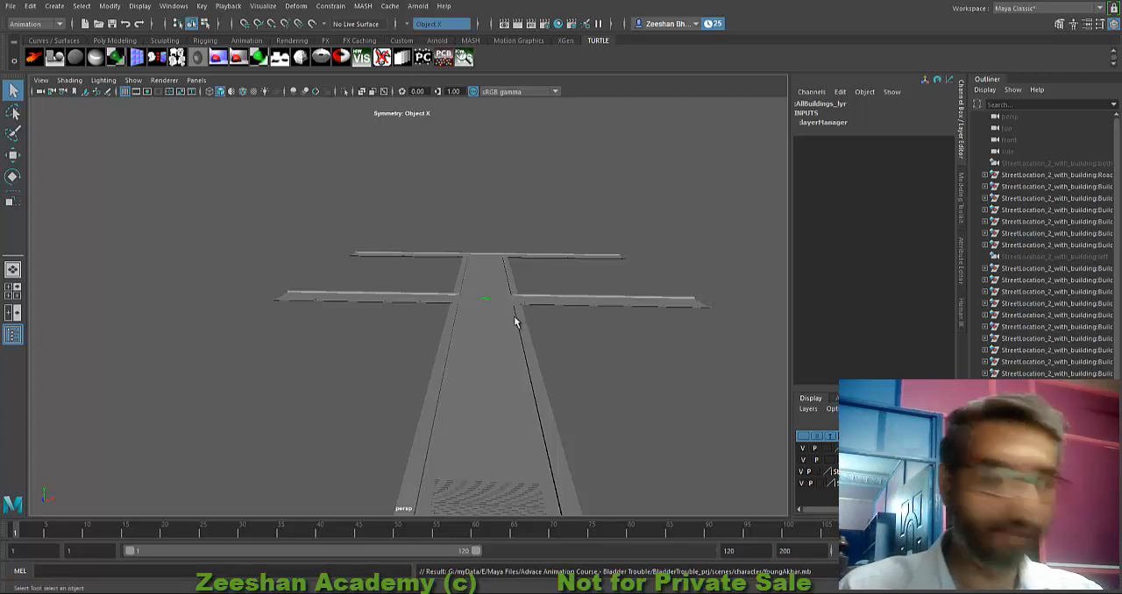
left_click_drag(514, 321, 526, 298, "alt")
right_click_drag(432, 304, 368, 306, "alt")
left_click_drag(499, 281, 564, 310, "alt")
right_click_drag(564, 309, 623, 318, "alt")
left_click_drag(598, 378, 549, 333, "alt")
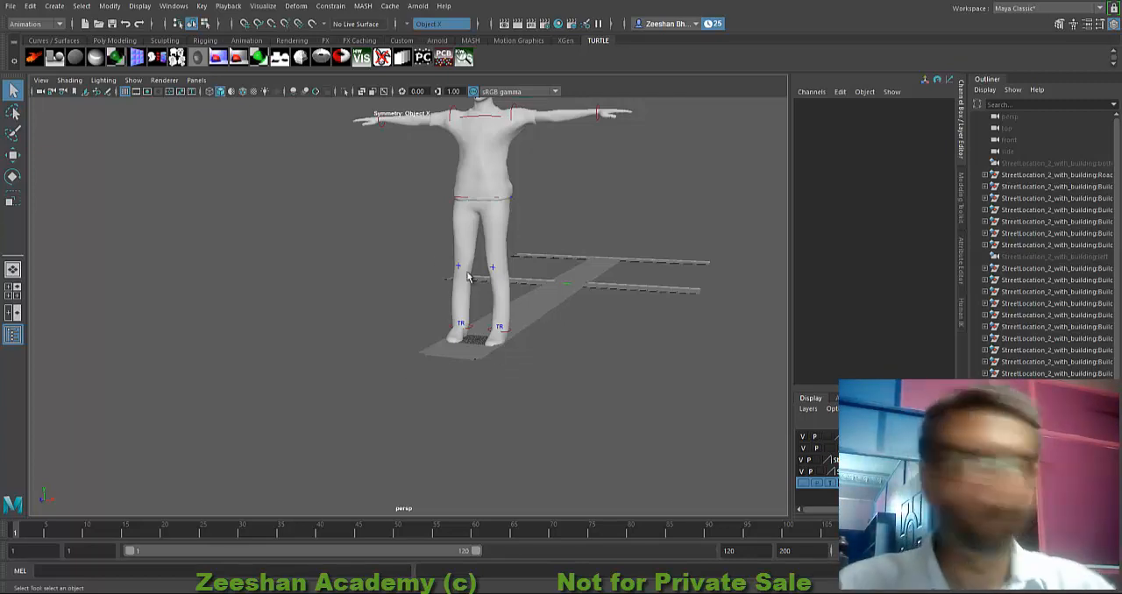
Step: Bring up the HumanIK controls of YoungAkbar and select the character's reference control
middle_click_drag(485, 273, 472, 363, "alt")
left_click_drag(471, 363, 435, 301, "alt")
right_click_drag(435, 300, 512, 339, "alt")
middle_click_drag(473, 315, 493, 336, "alt")
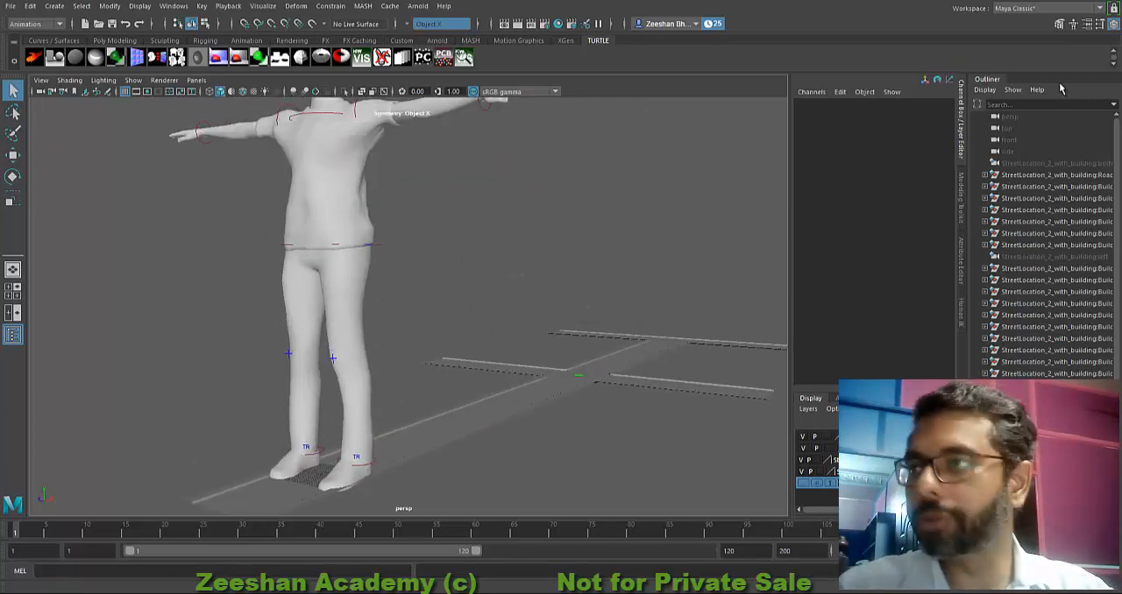
left_click(1075, 25)
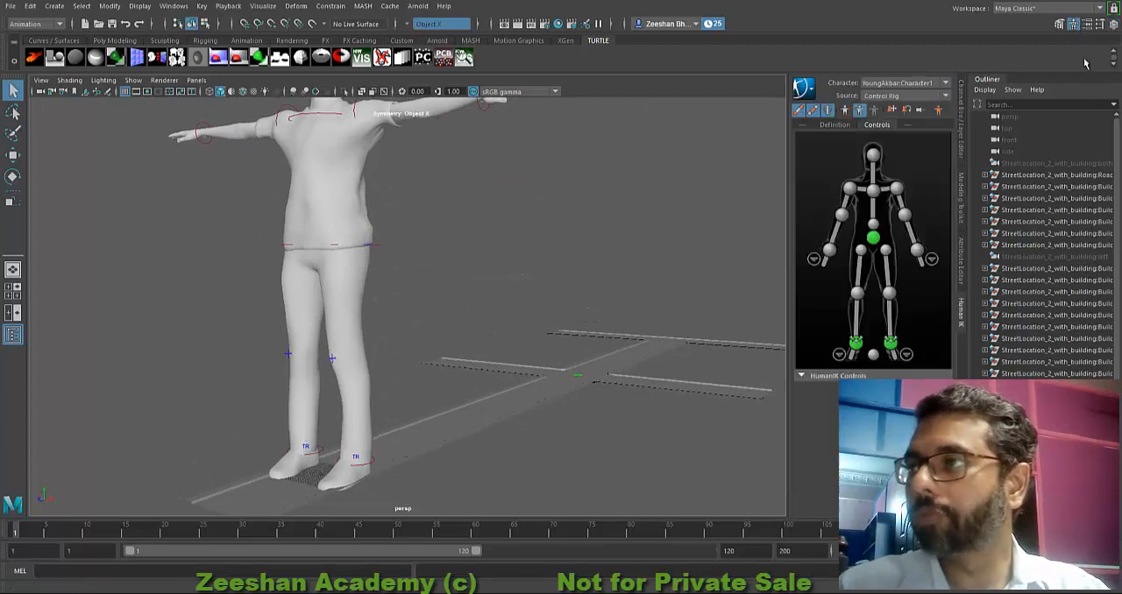
right_click(994, 82)
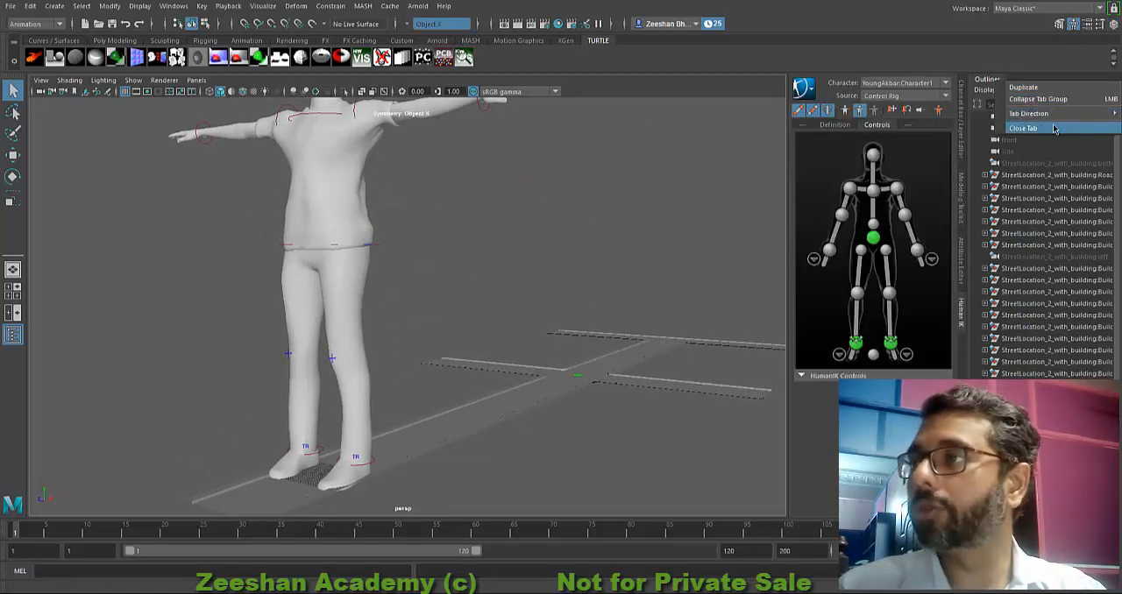
mouse_move(557, 318)
left_mouse_down("alt")
mouse_move(506, 307)
mouse_move(559, 338)
left_mouse_up("alt")
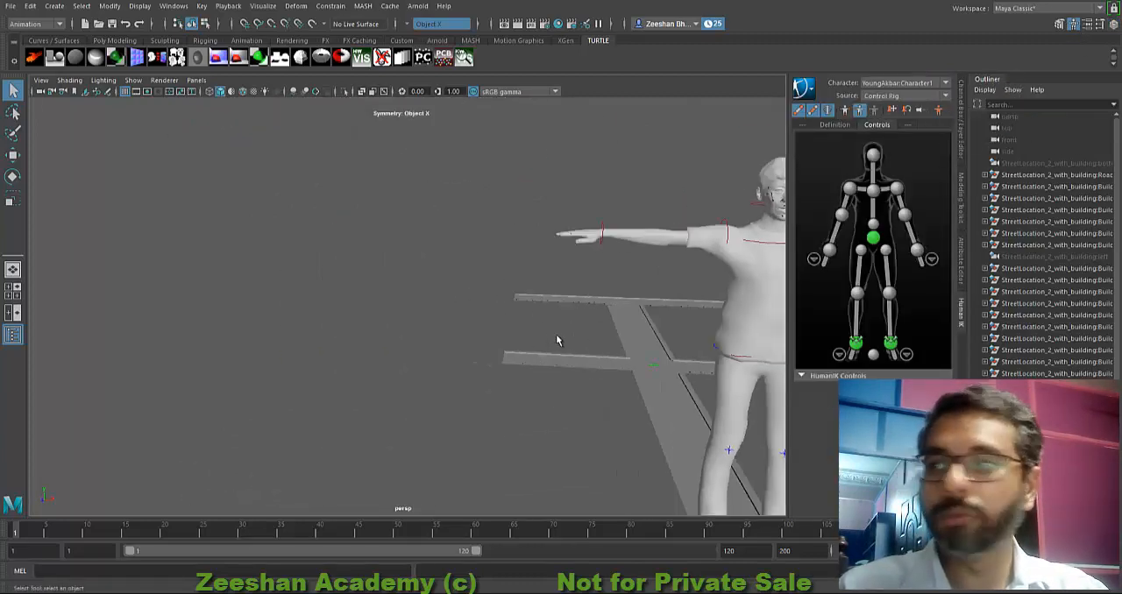
scroll(539, 324, "down", 3)
middle_click_drag(541, 320, 478, 299, "alt")
scroll(477, 299, "up", 5)
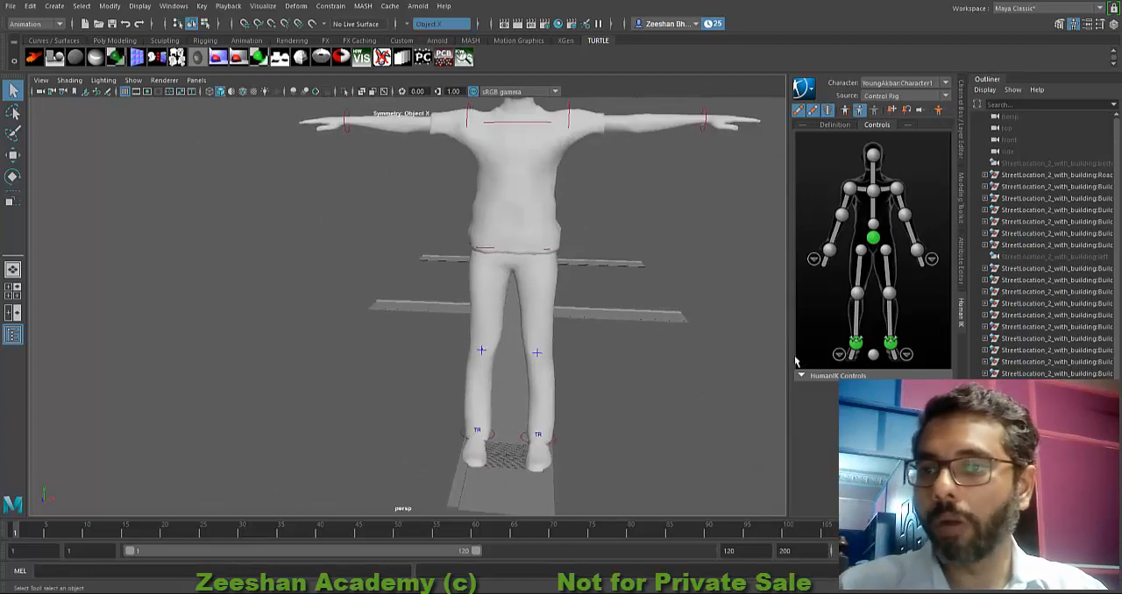
left_click(874, 355)
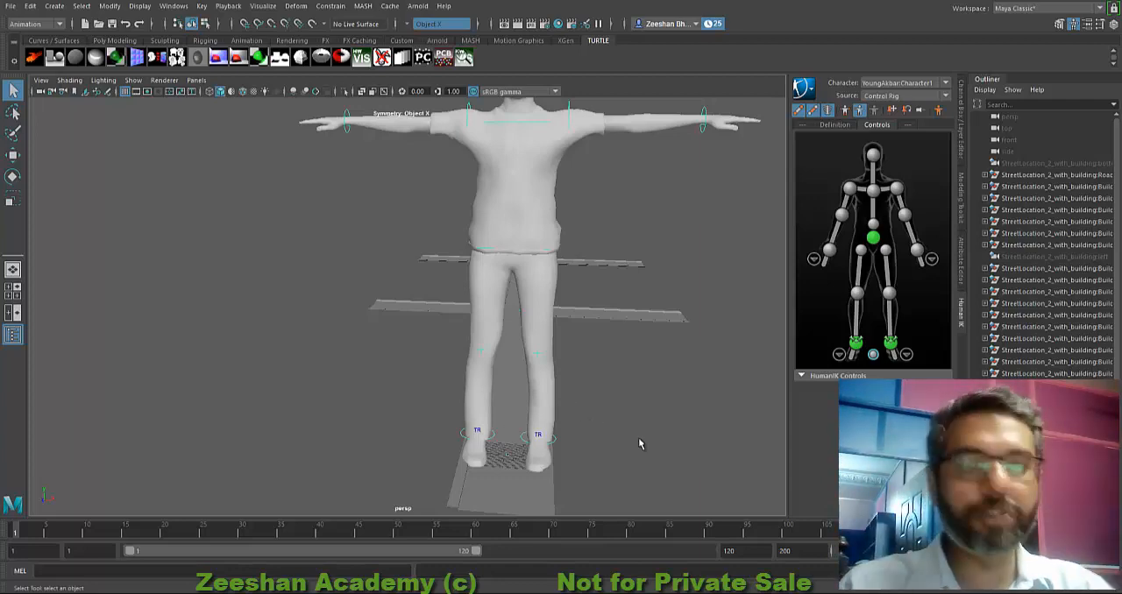
Step: Activate the Move tool, switch to the Scale tool on the character's reference control, and examine the character and road from several sides
left_click_drag(466, 372, 416, 296, "alt")
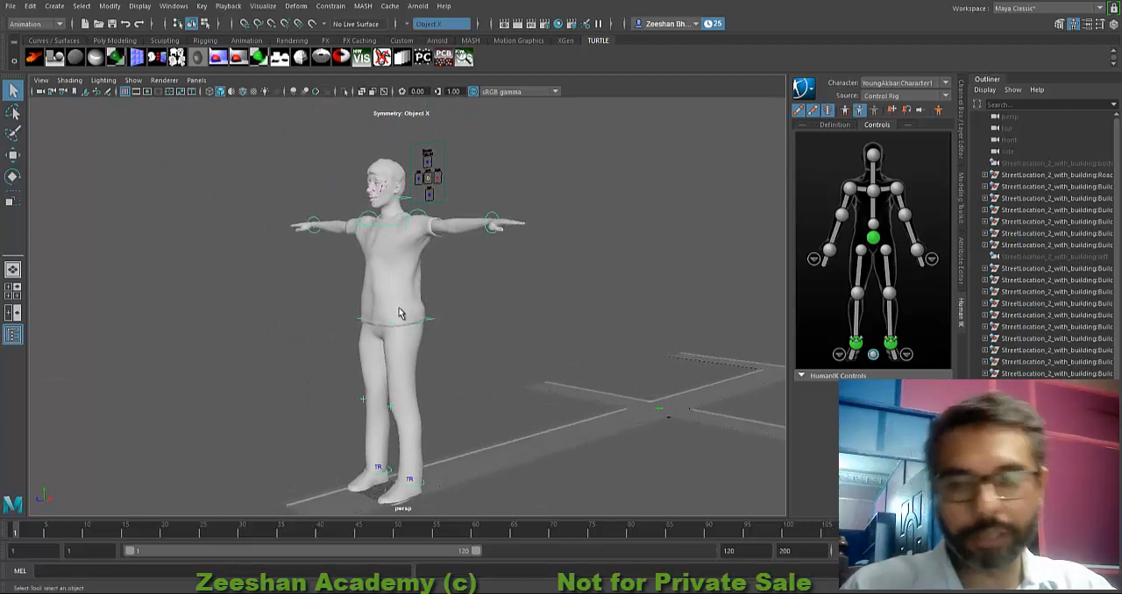
left_click_drag(513, 402, 496, 364, "alt")
key("w")
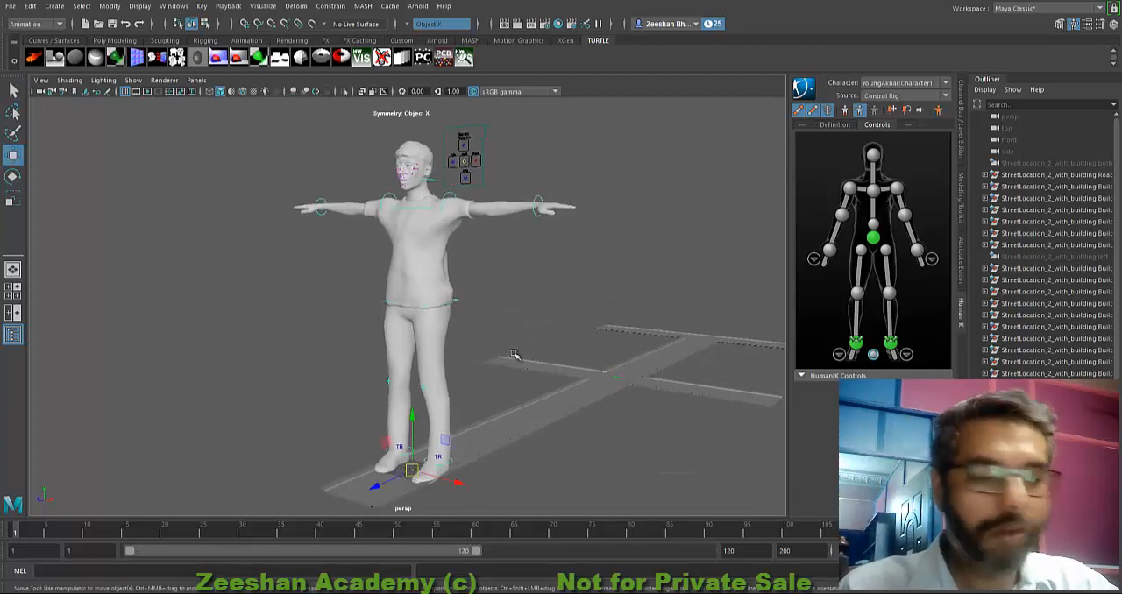
left_click_drag(489, 353, 429, 406, "alt")
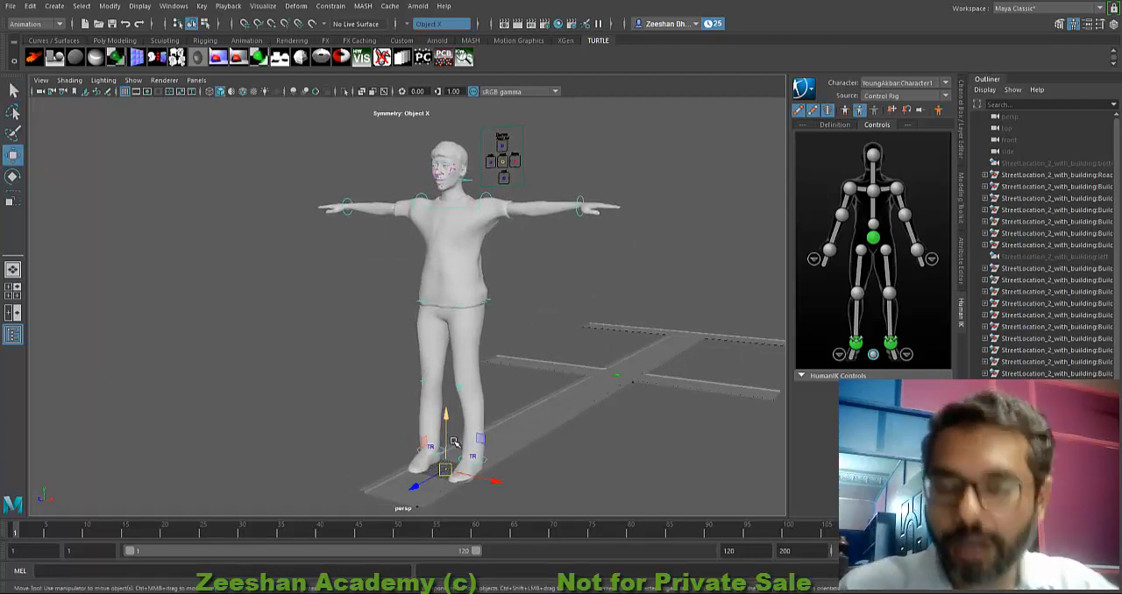
key("r")
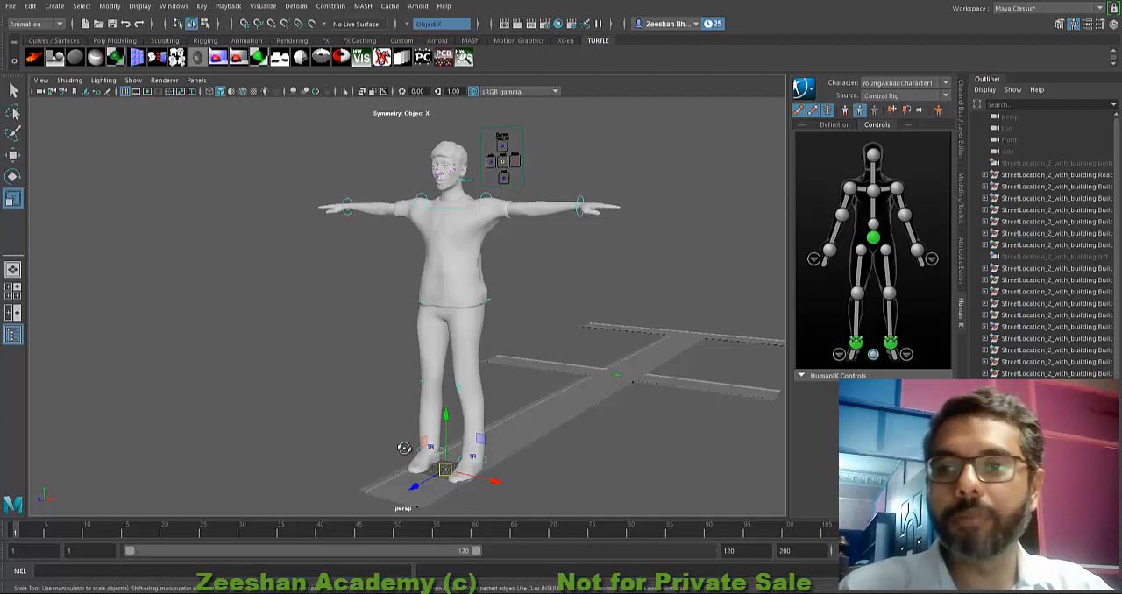
left_click_drag(403, 451, 373, 335, "alt")
right_click_drag(373, 335, 327, 290, "alt")
middle_click_drag(429, 390, 364, 320, "alt")
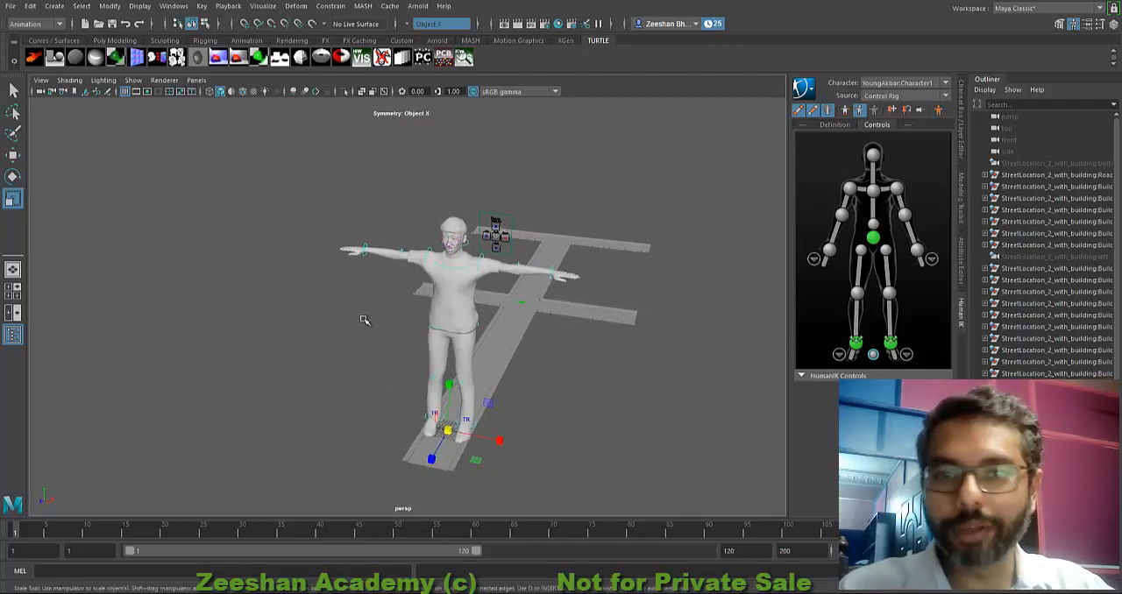
left_click_drag(446, 390, 458, 381, "alt")
middle_click_drag(484, 355, 471, 393, "alt")
right_click_drag(471, 394, 549, 414, "alt")
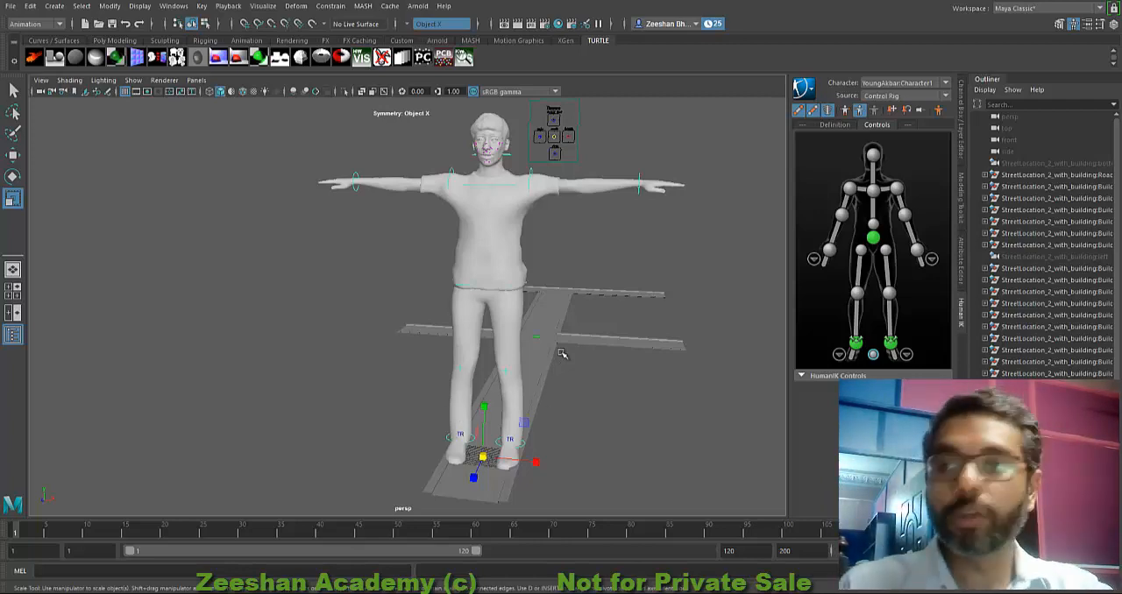
left_click_drag(465, 437, 456, 279, "alt")
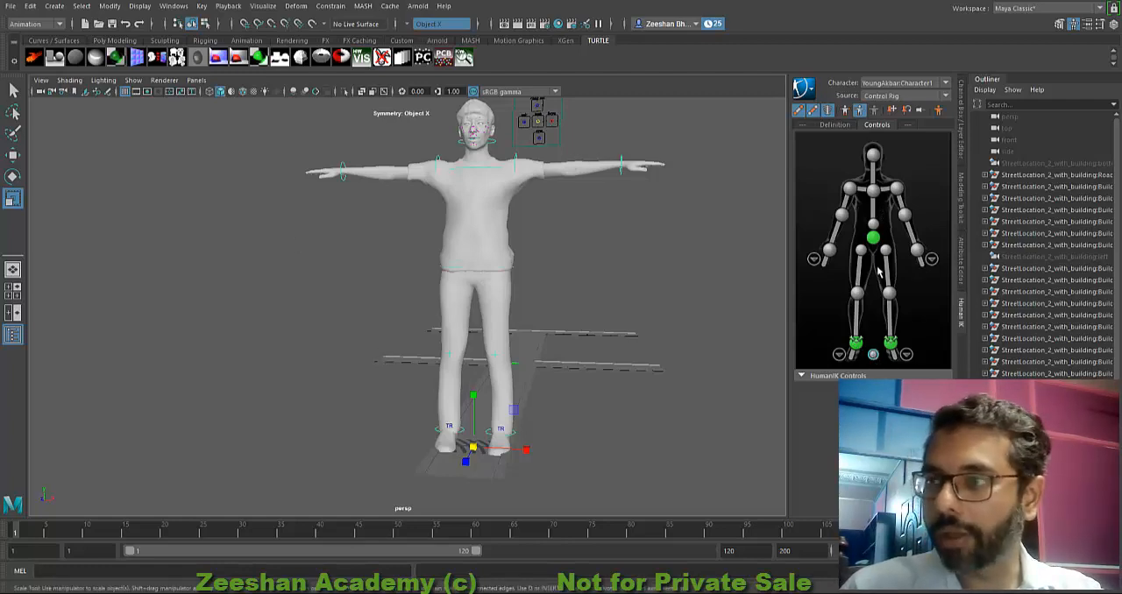
Step: Try the hip control, return to the reference control, move the whole character forward off the road, and inspect the hips from several sides
left_click(873, 238)
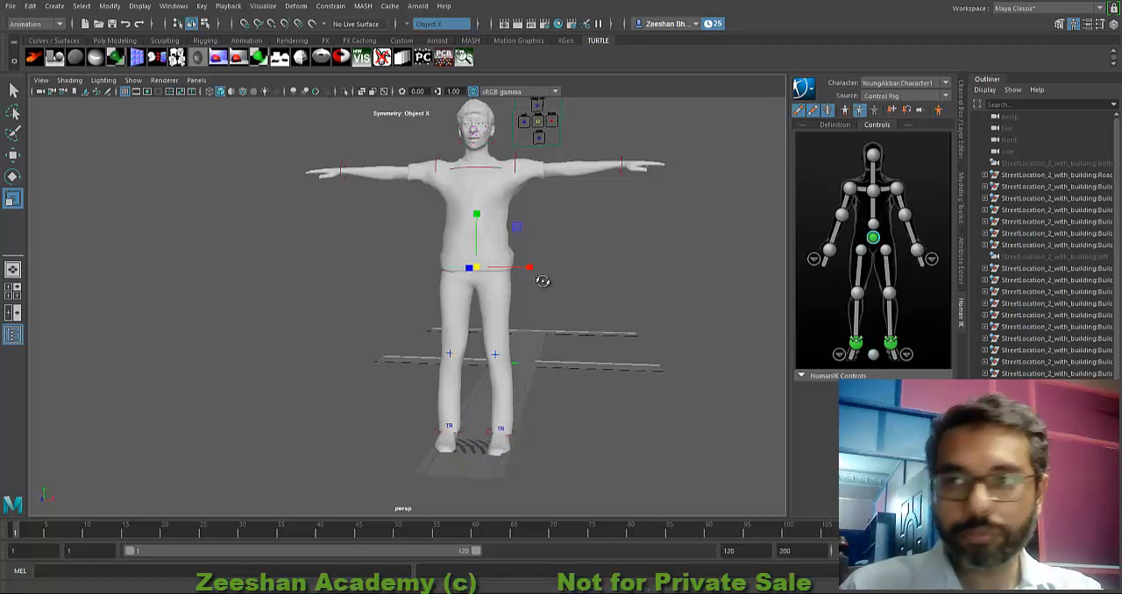
key("f")
key("w")
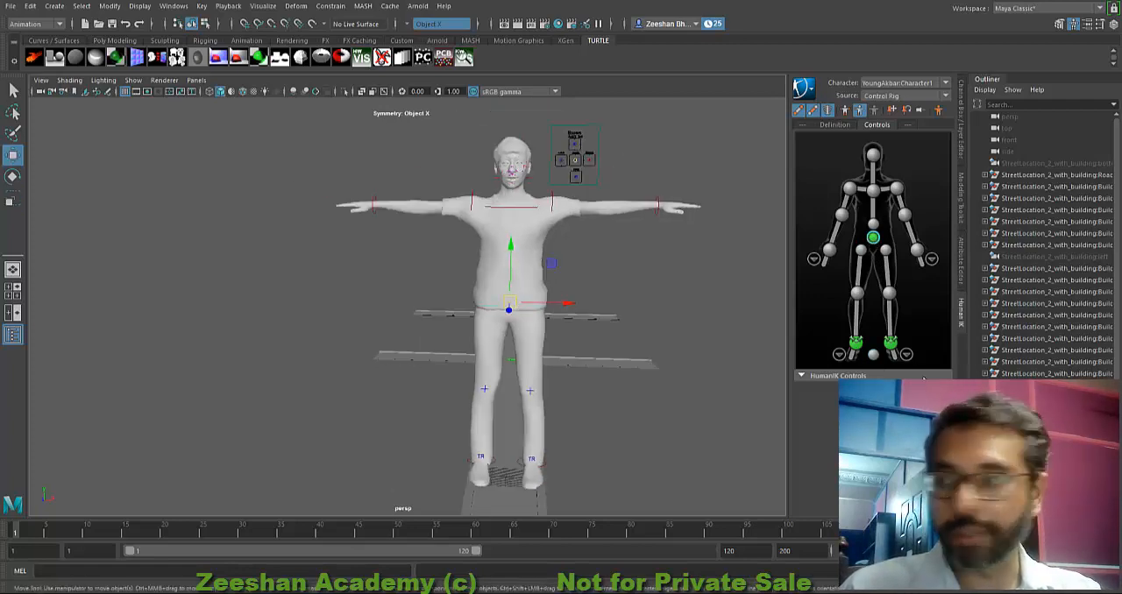
left_click(874, 355)
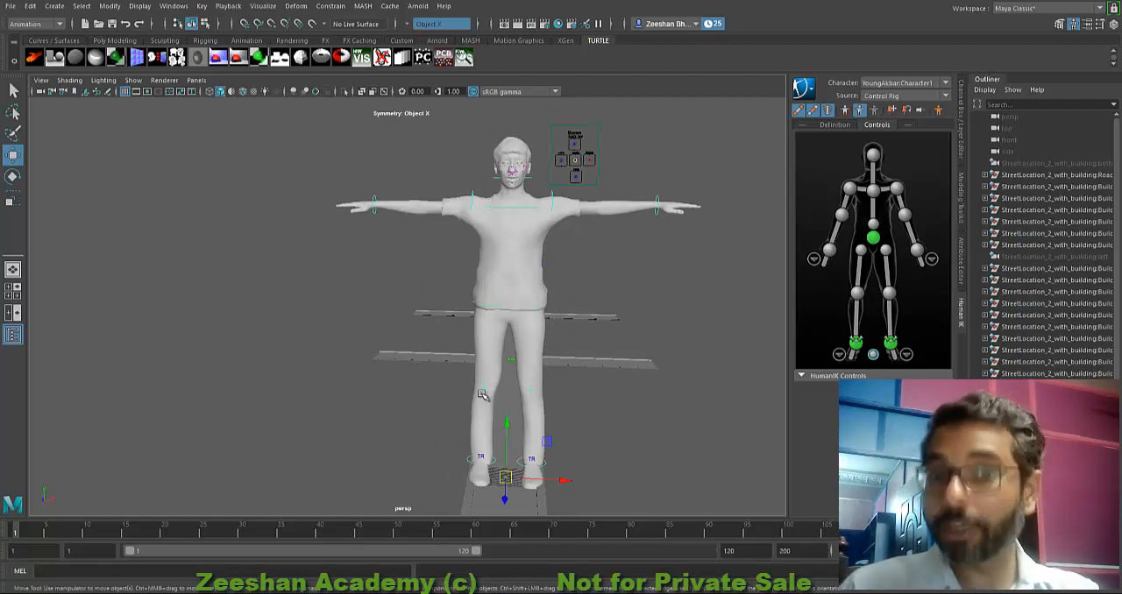
left_click_drag(484, 396, 489, 391, "alt")
right_click_drag(489, 392, 490, 393, "alt")
left_click_drag(412, 498, 263, 484)
left_click_drag(464, 383, 341, 345, "alt")
middle_click_drag(341, 346, 380, 366, "alt")
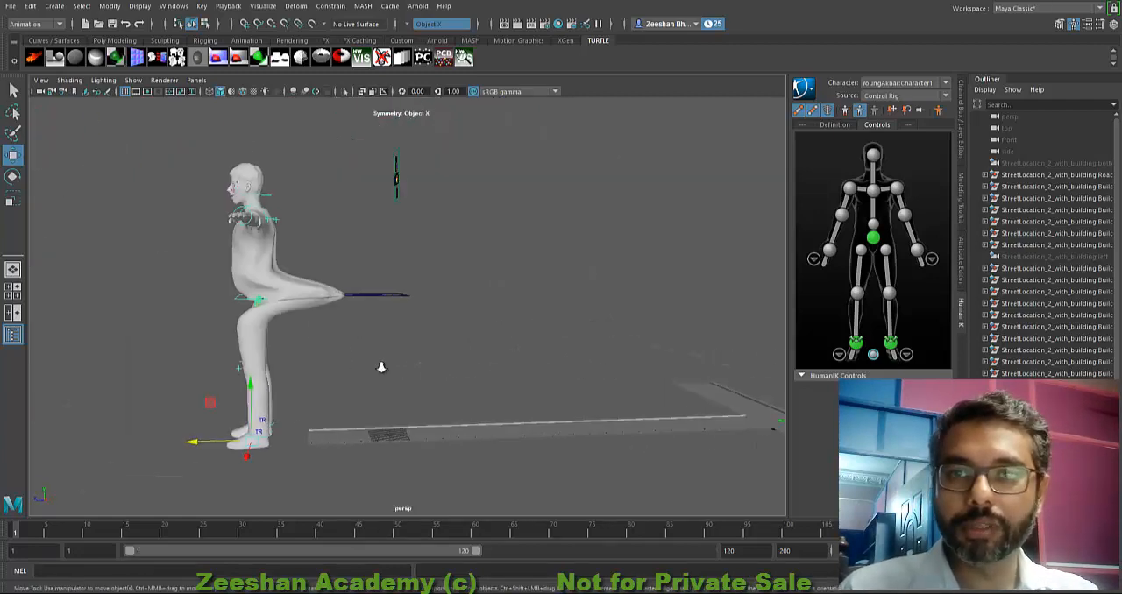
right_click_drag(380, 365, 450, 380, "alt")
mouse_move(450, 380)
left_mouse_down("alt")
mouse_move(456, 359)
mouse_move(448, 391)
left_mouse_up("alt")
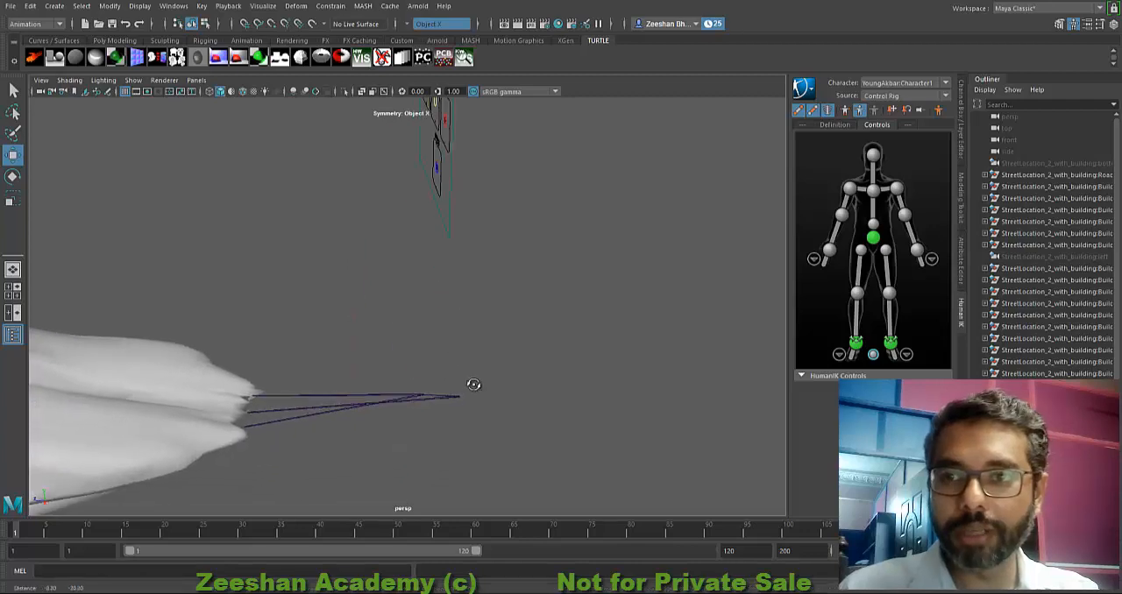
right_click_drag(473, 384, 431, 328, "alt")
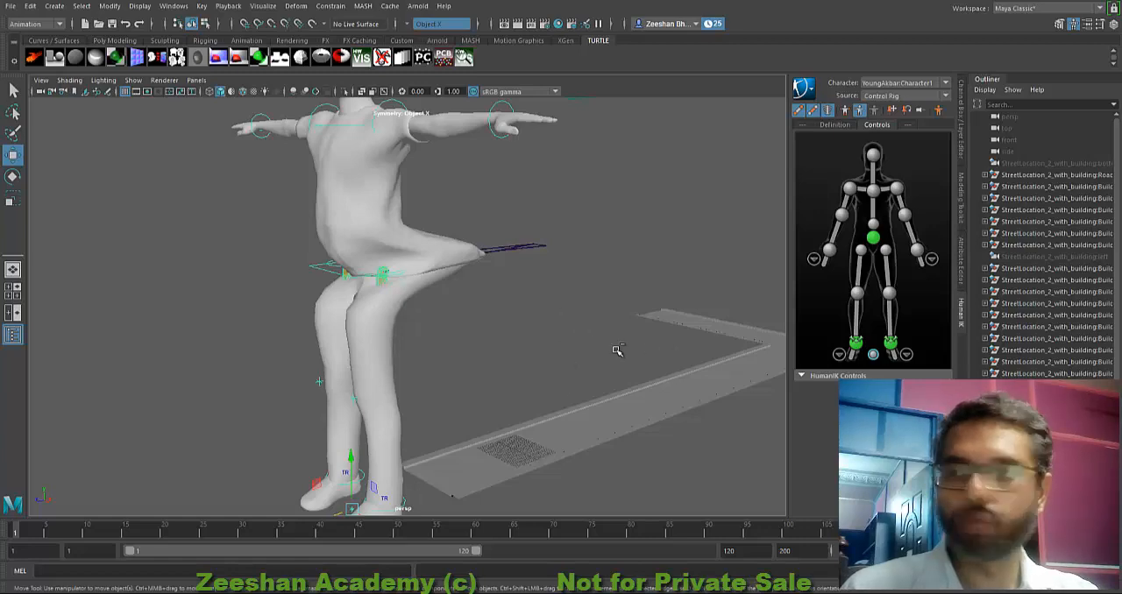
Step: Undo the forward move of the reference control and reframe the character
key("ctrl+z")
key("ctrl+z")
left_click_drag(541, 347, 628, 349, "alt")
middle_click_drag(627, 349, 492, 385, "alt")
scroll(492, 387, "up", 1)
left_click_drag(492, 393, 513, 408, "alt")
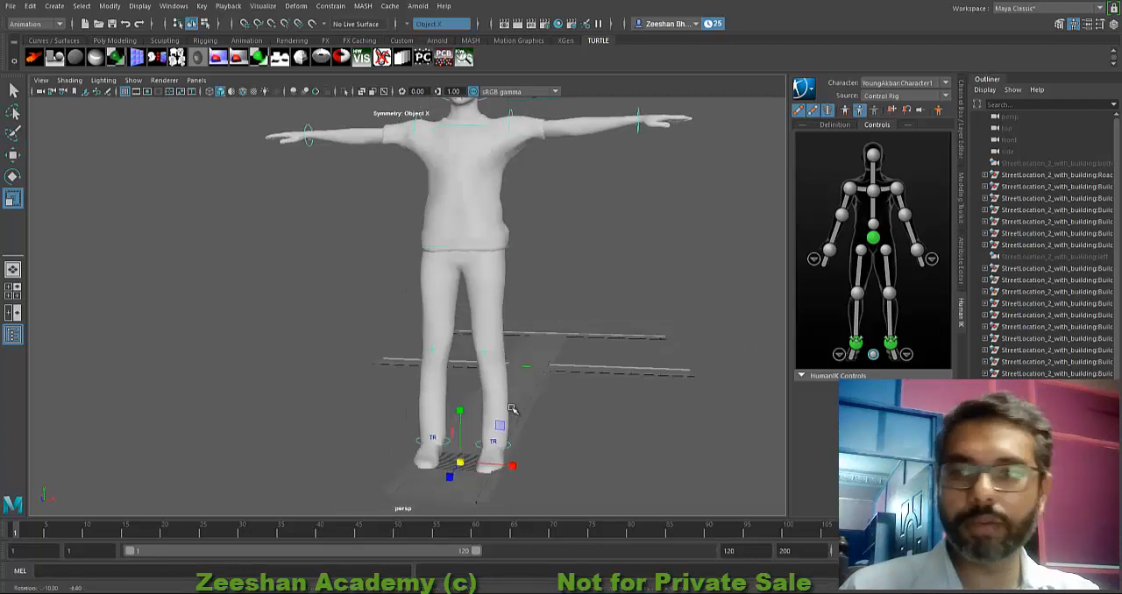
Step: Try scaling the character down uniformly with its reference control, and inspect the mesh and skeleton
left_click_drag(461, 463, 383, 343)
right_click_drag(383, 343, 430, 303, "alt")
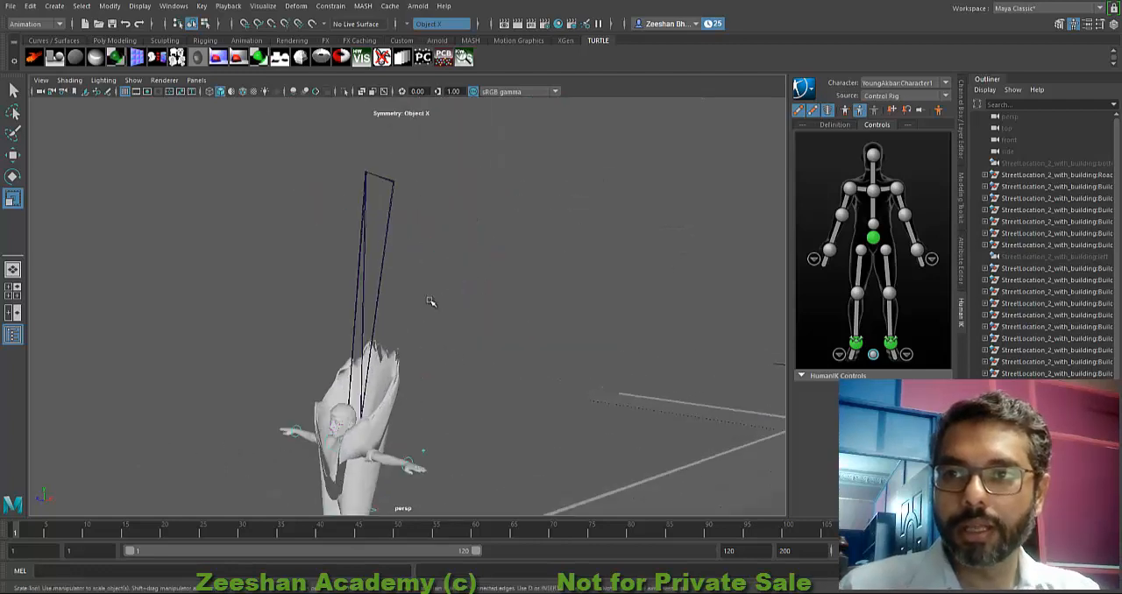
middle_click_drag(431, 303, 478, 375, "alt")
right_click_drag(478, 375, 570, 355, "alt")
Step: Select the root joint and the pelvis joint at its end, and examine their transform values and the surrounding mesh
left_click(409, 235)
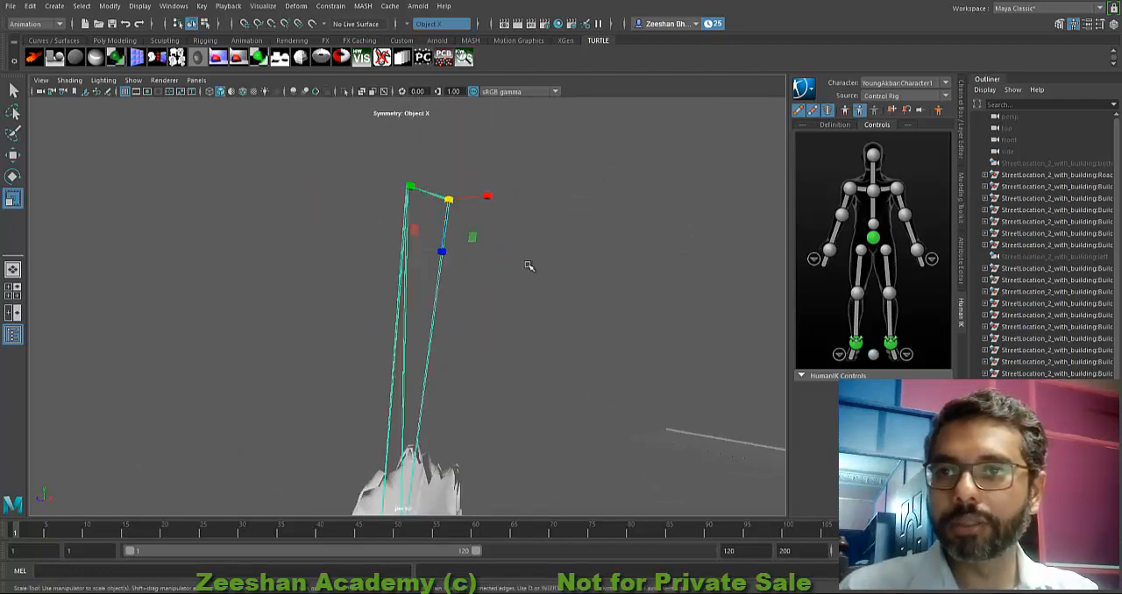
middle_click_drag(378, 294, 396, 354, "alt")
right_click_drag(395, 353, 494, 196, "alt")
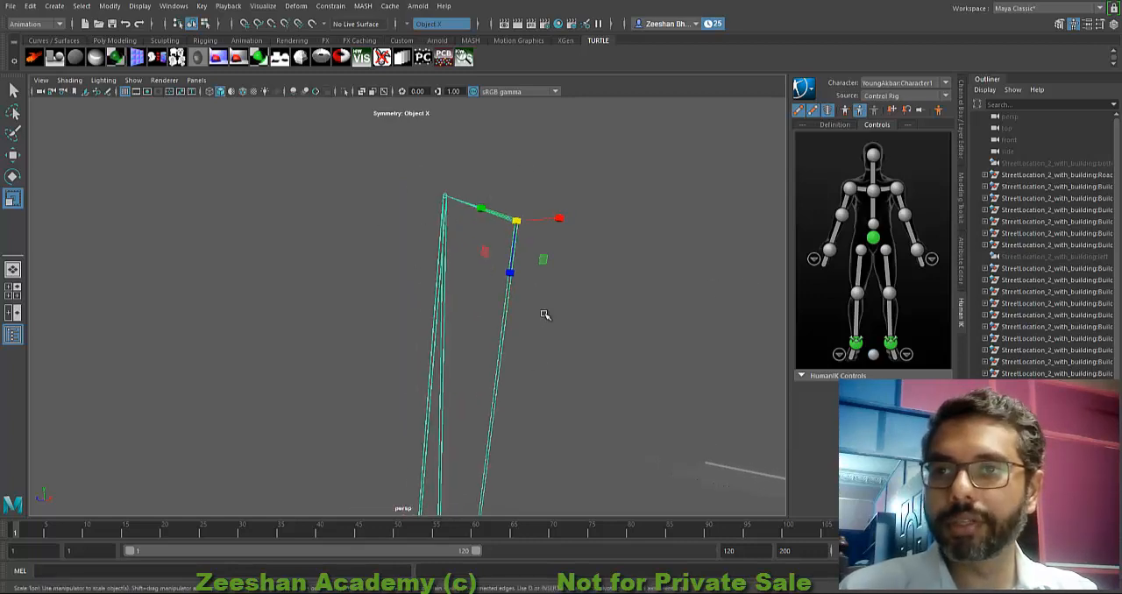
left_click_drag(544, 315, 556, 306, "alt")
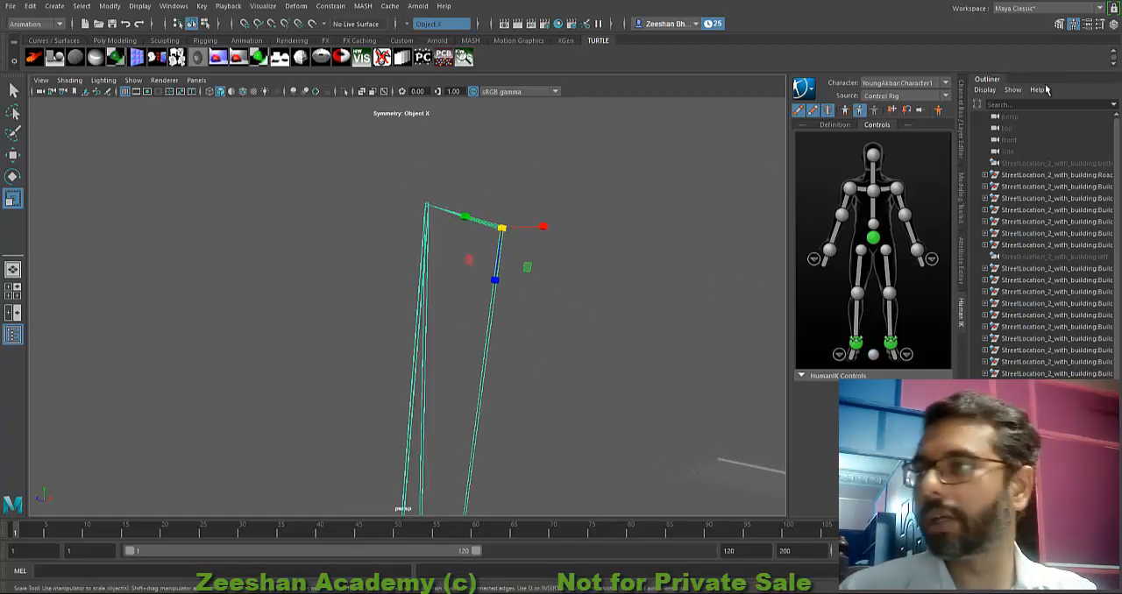
left_click(1112, 25)
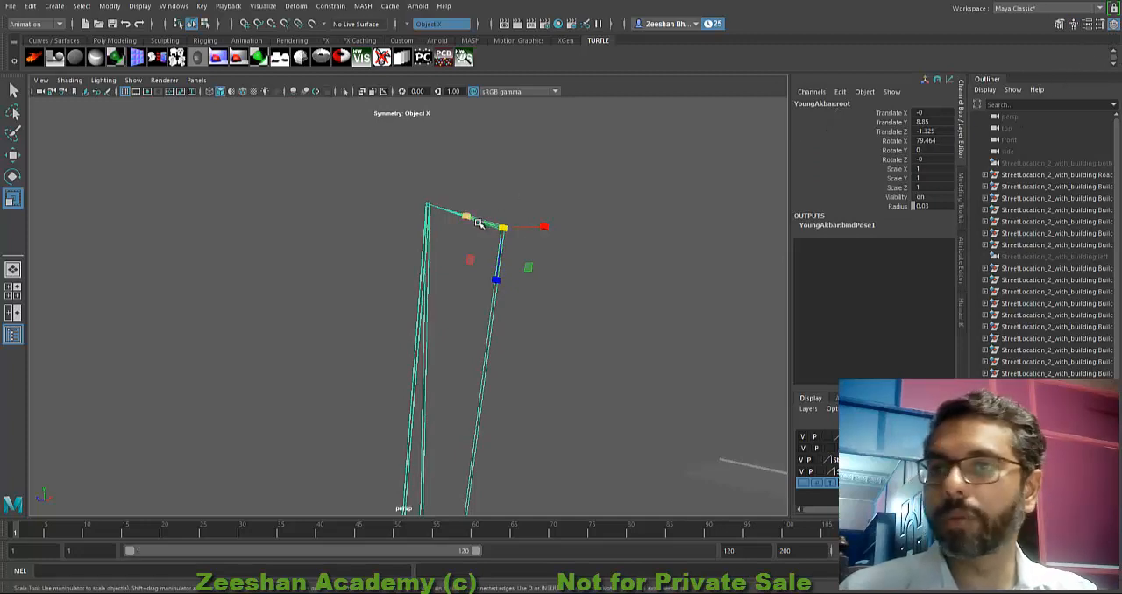
left_click(428, 207)
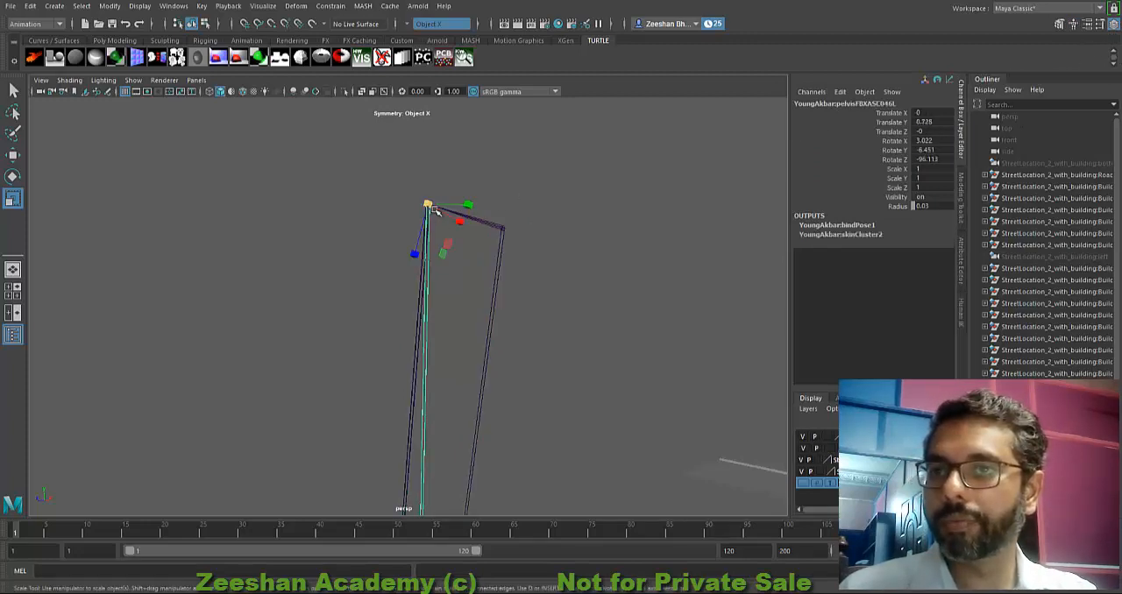
middle_click_drag(538, 307, 514, 278, "alt")
scroll(529, 321, "down", 5)
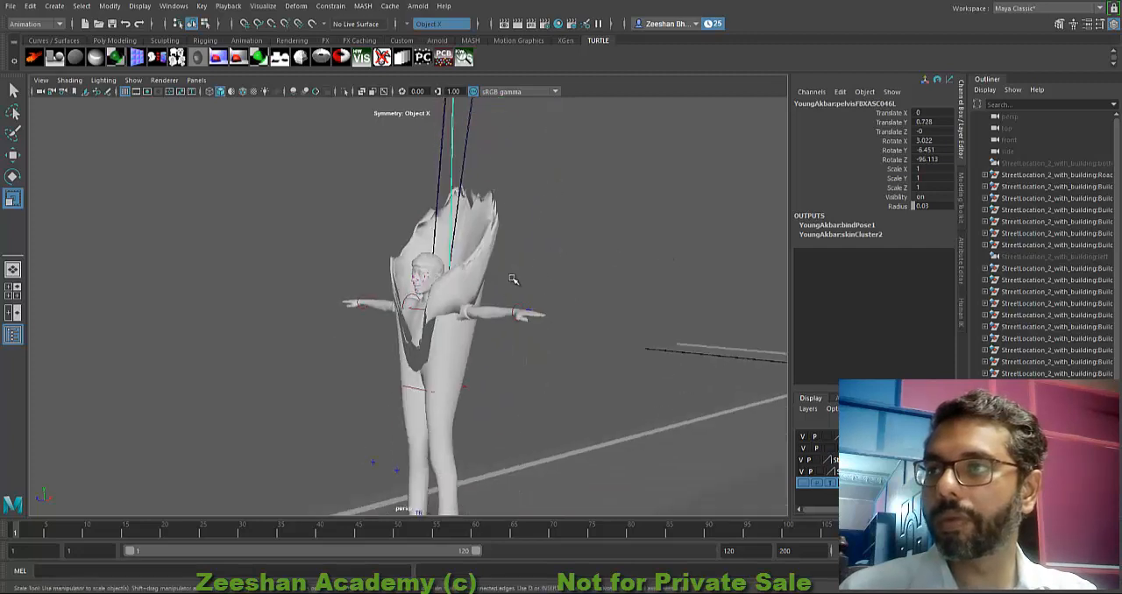
left_click_drag(510, 289, 543, 260, "alt")
middle_click_drag(540, 315, 502, 272, "alt")
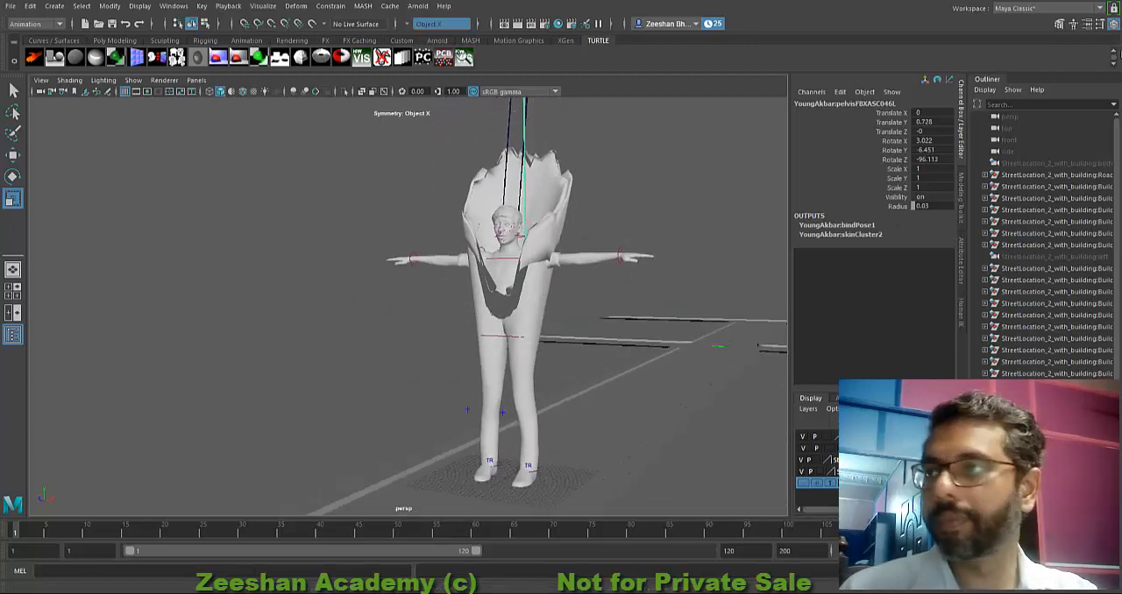
Step: Reselect the character's reference control, scale it uniformly to about 0.588, and show its channel values
left_click(1073, 24)
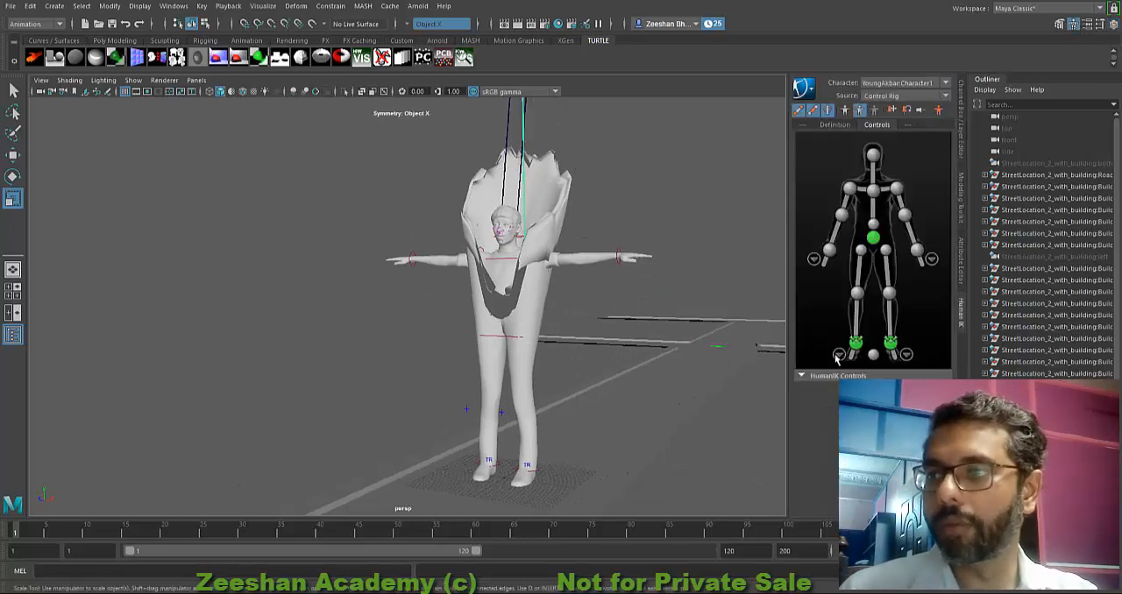
left_click(873, 354)
left_click_drag(508, 486, 780, 189)
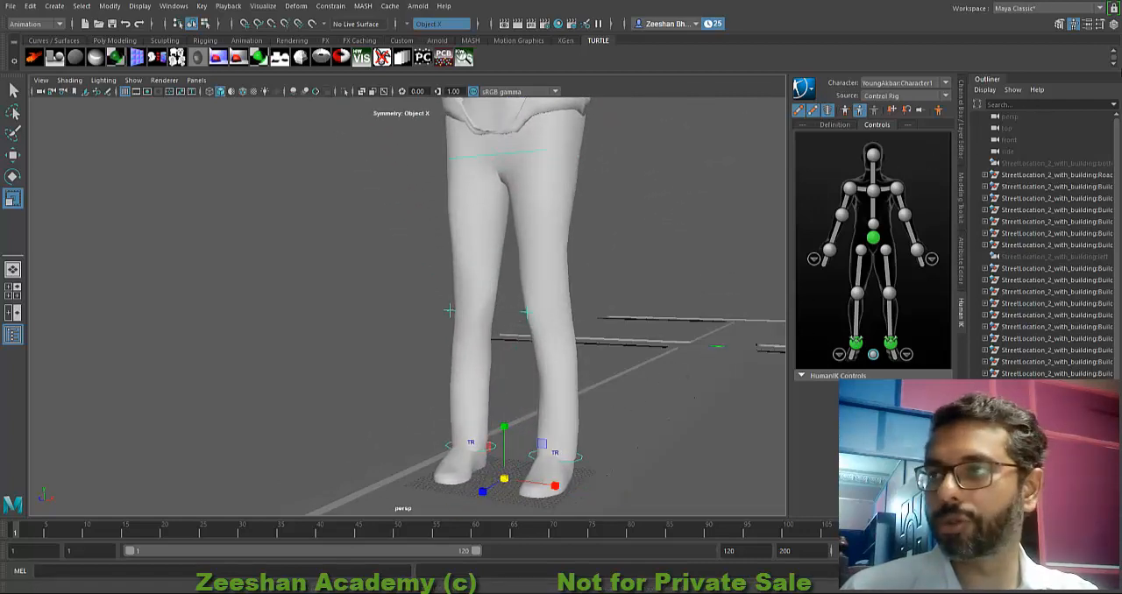
left_click(1114, 27)
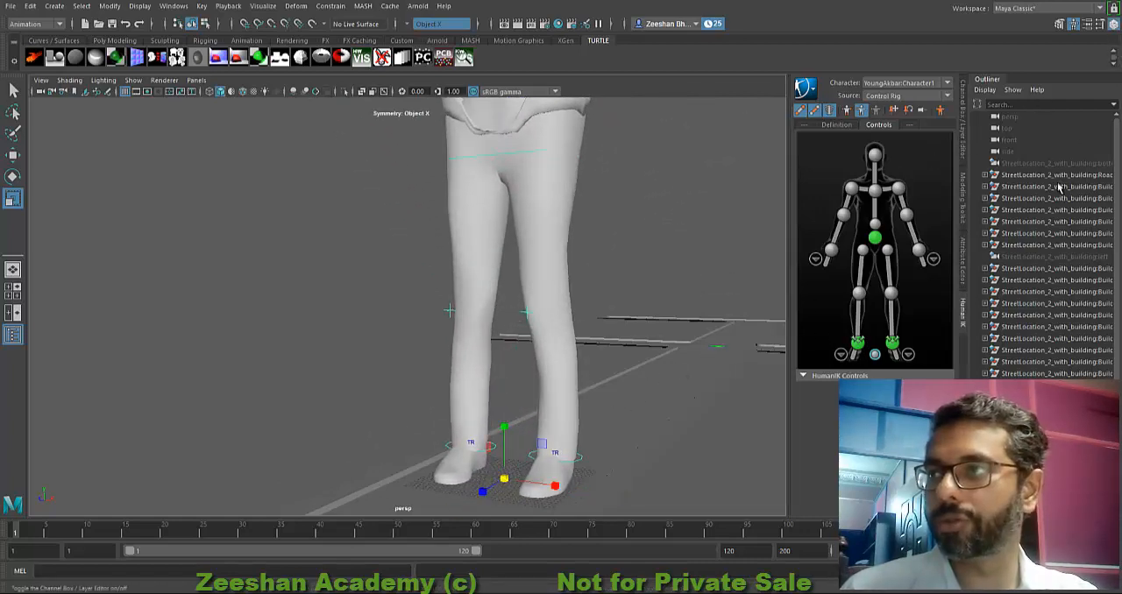
Step: Close the Outliner, including the extra copy made of it, to free space for the viewport
right_click(996, 81)
left_click(1017, 88)
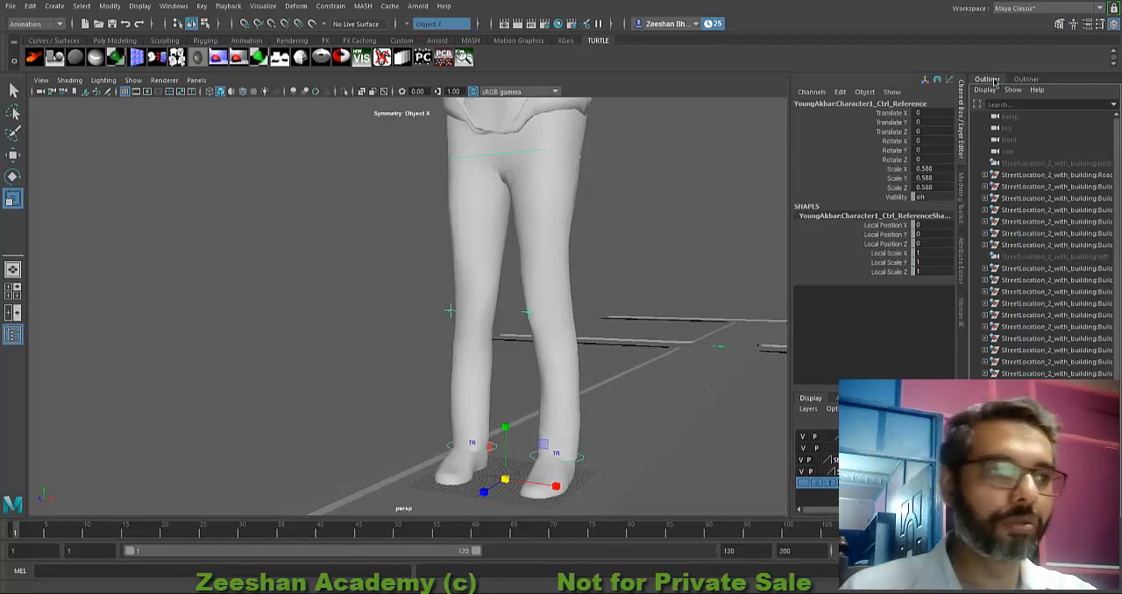
right_click(995, 82)
left_click(1039, 126)
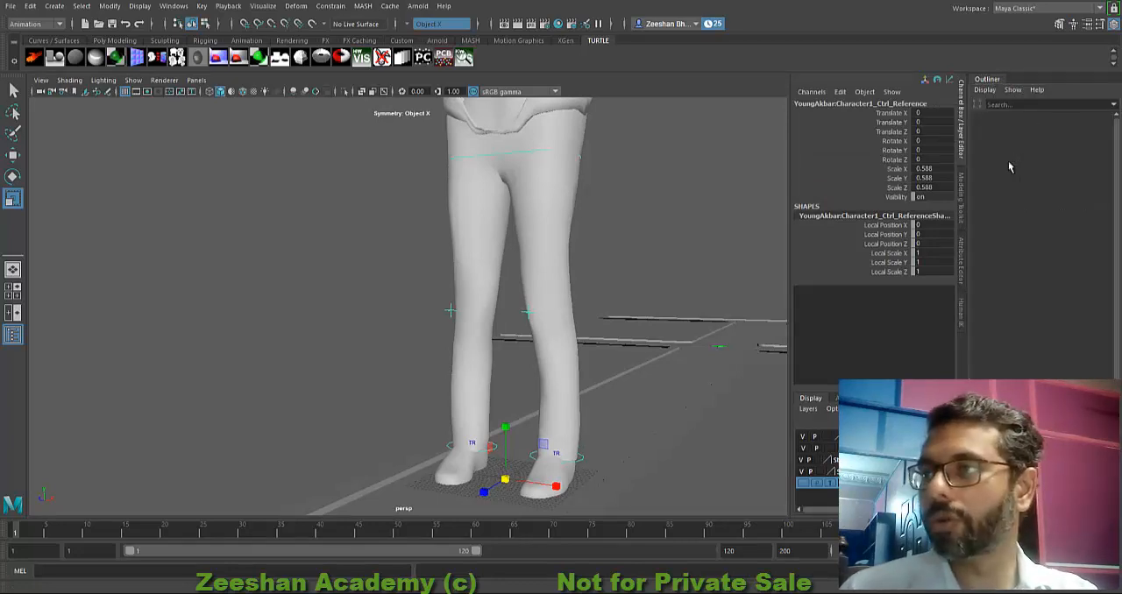
right_click(995, 84)
left_click(1039, 126)
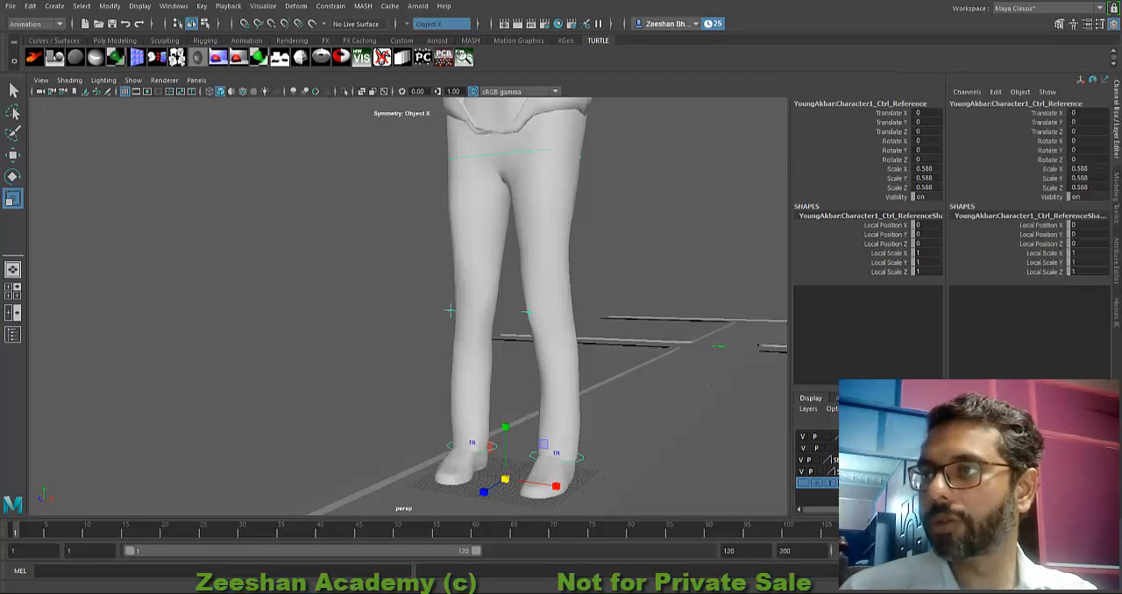
Step: Reset the reference control's Scale X, Y and Z to 1 and bring the character's upper body into view
left_click_drag(1080, 169, 1093, 186)
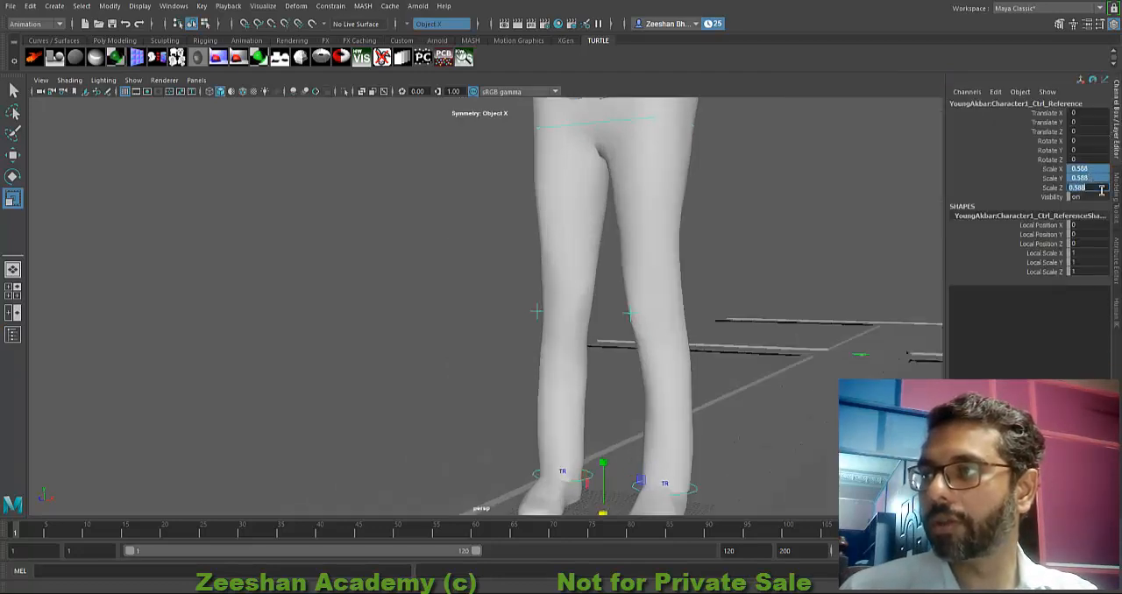
type("1")
key("Return")
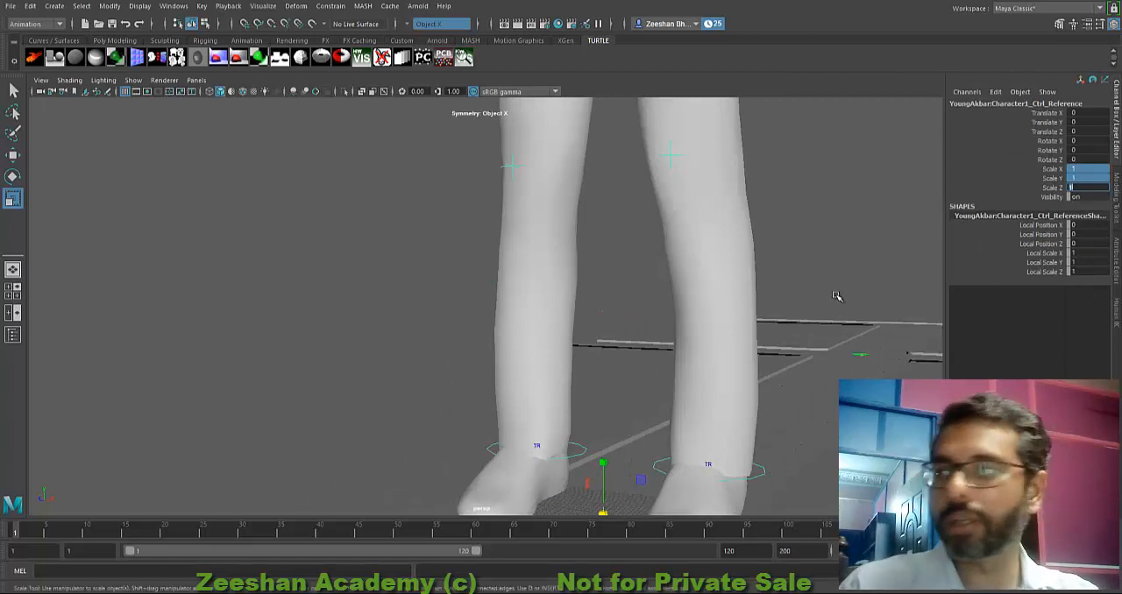
left_click_drag(834, 295, 702, 261, "alt")
middle_click_drag(701, 260, 671, 409, "alt")
left_click_drag(672, 409, 574, 405, "alt")
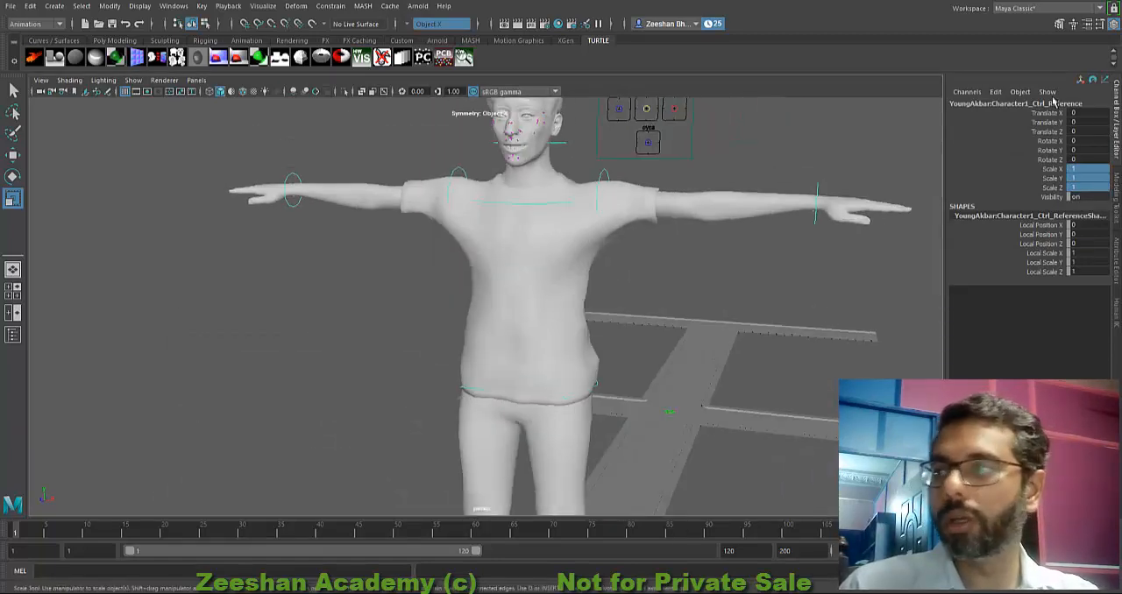
Step: Compare the reference control's channels with the HumanIK controls, and check which joints the character's HumanIK definition assigns
left_click(1076, 24)
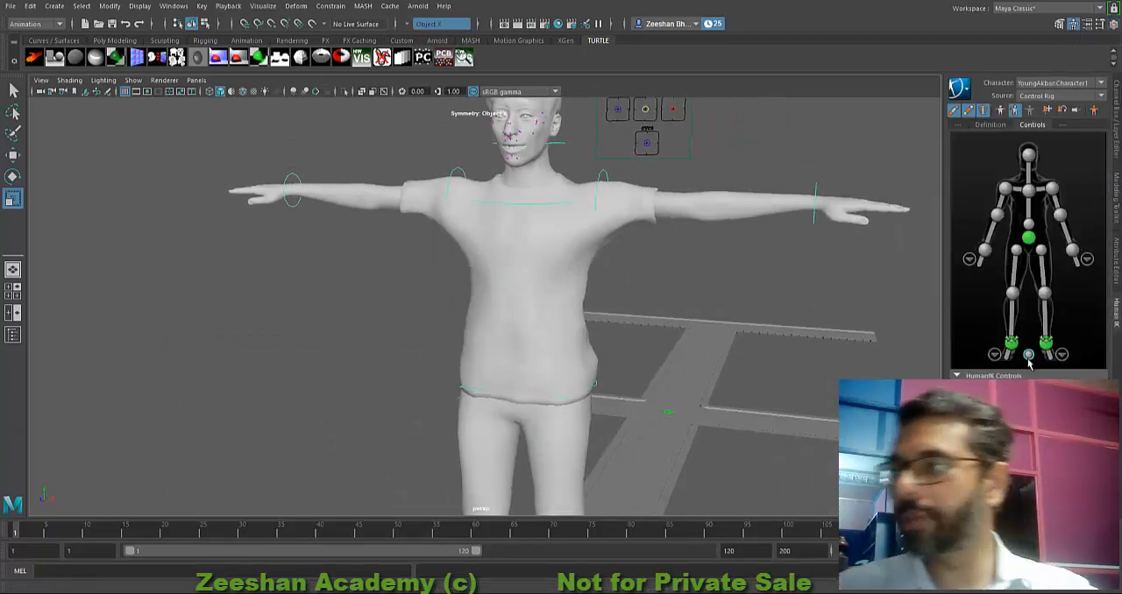
left_click_drag(777, 383, 646, 369, "alt")
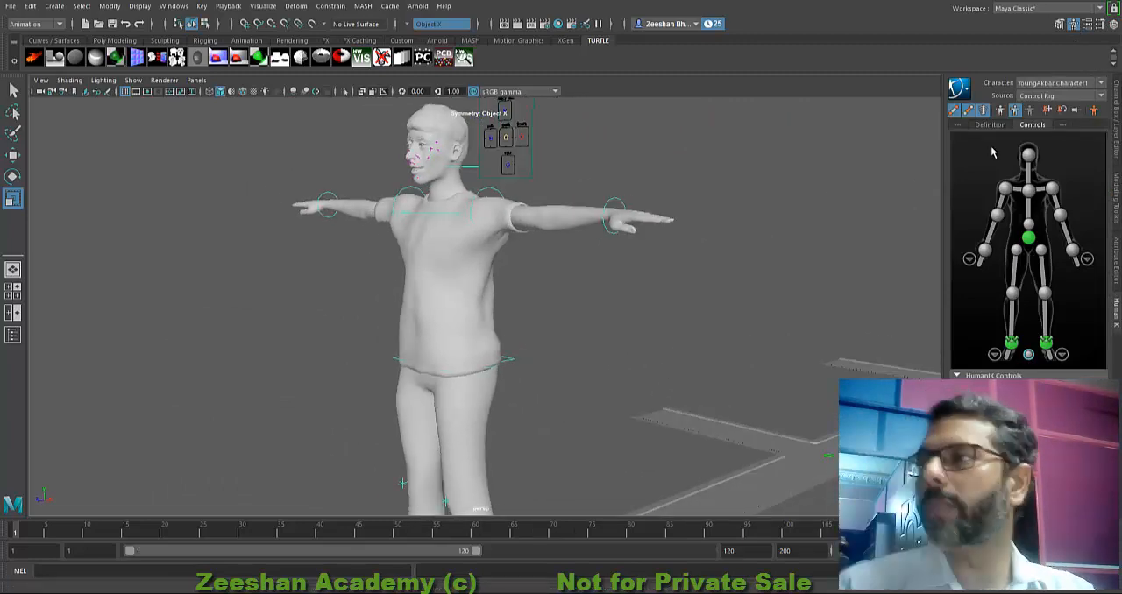
left_click(1076, 24)
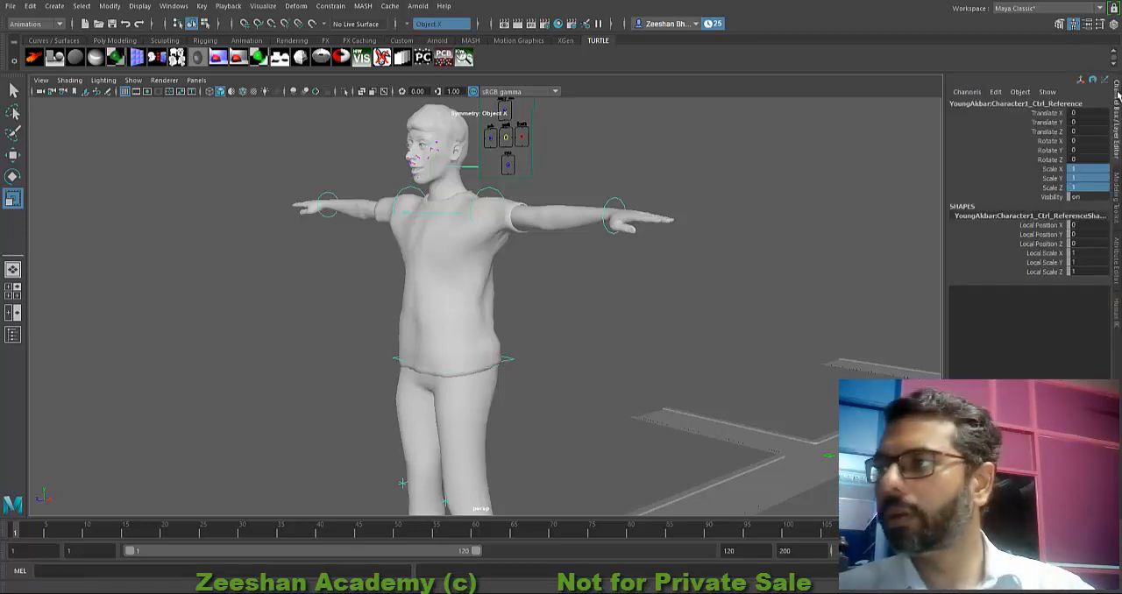
left_click(1118, 202)
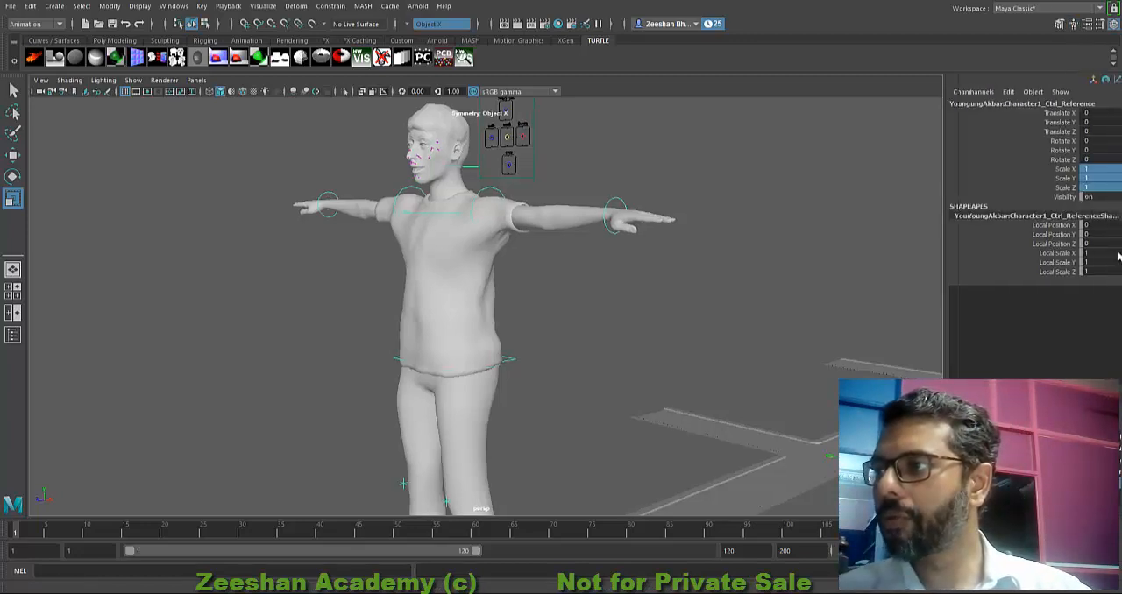
left_click(1116, 313)
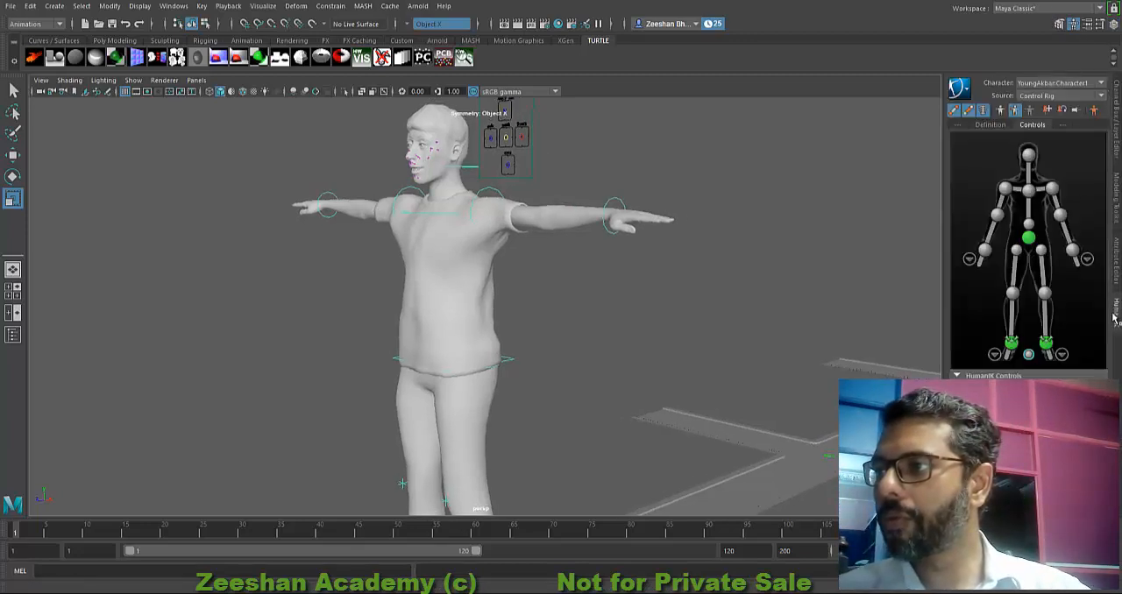
left_click(992, 125)
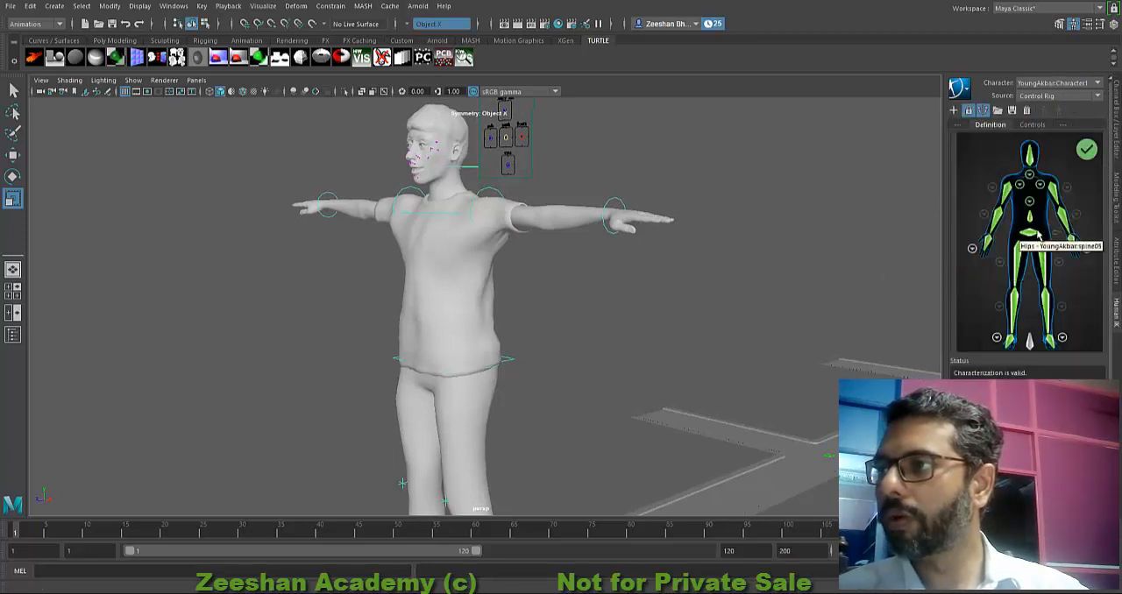
mouse_move(682, 297)
left_mouse_down("alt")
mouse_move(501, 299)
mouse_move(786, 254)
mouse_move(623, 308)
mouse_move(680, 285)
left_mouse_up("alt")
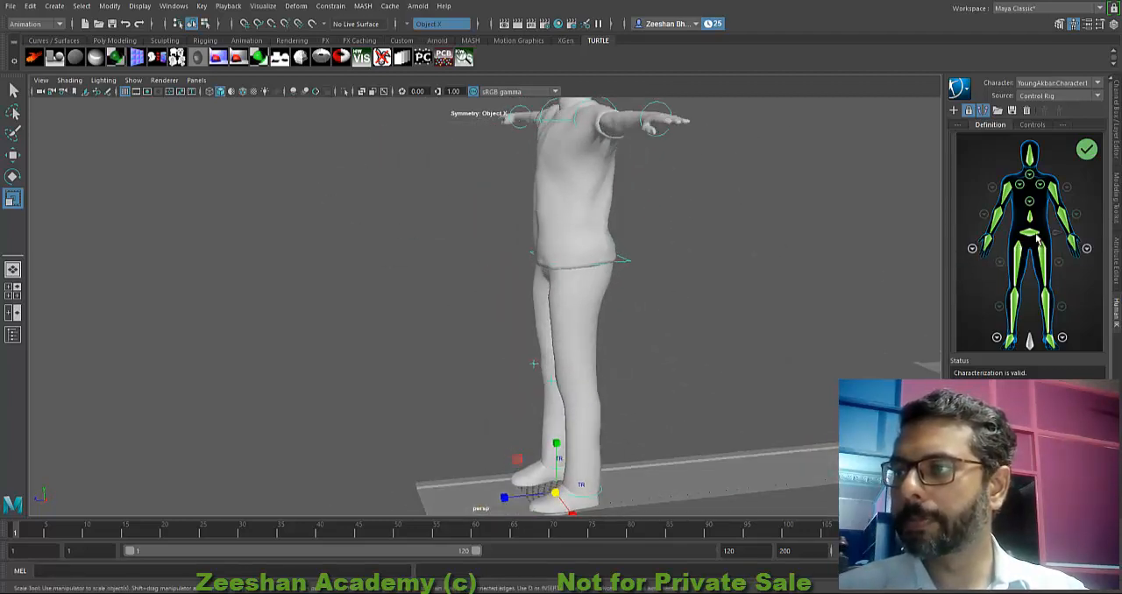
Step: Display the character in wireframe and examine the pelvis joint and the root joint extending behind it
left_click_drag(661, 296, 601, 307, "alt")
right_click_drag(602, 308, 696, 312, "alt")
left_click_drag(696, 312, 651, 308, "alt")
key("4")
left_click_drag(533, 325, 517, 350, "alt")
right_click_drag(614, 368, 731, 361, "alt")
left_click_drag(731, 361, 612, 370, "alt")
right_click_drag(612, 370, 682, 351, "alt")
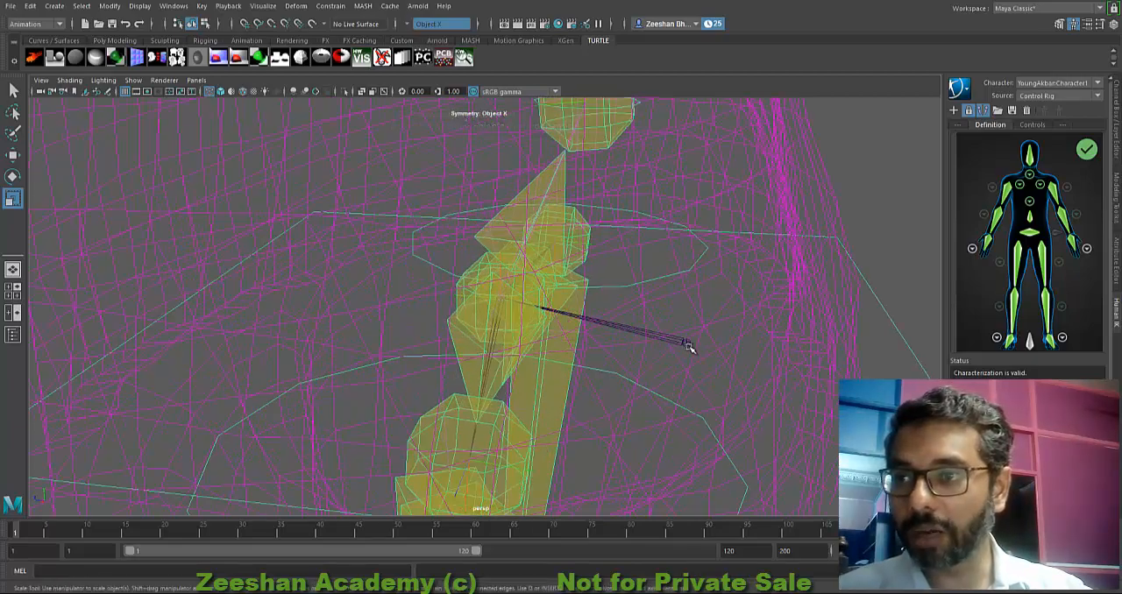
left_click_drag(618, 350, 824, 325, "alt")
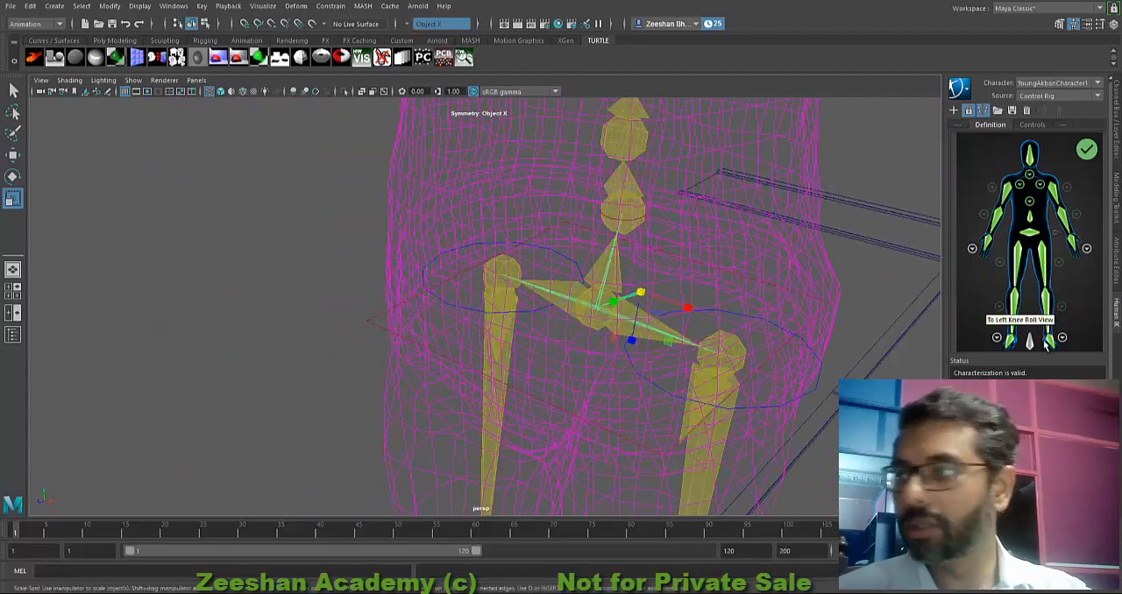
Step: Reselect the HumanIK reference control, try scaling the character down uniformly to about 0.79, and undo the scaling
left_click(1032, 125)
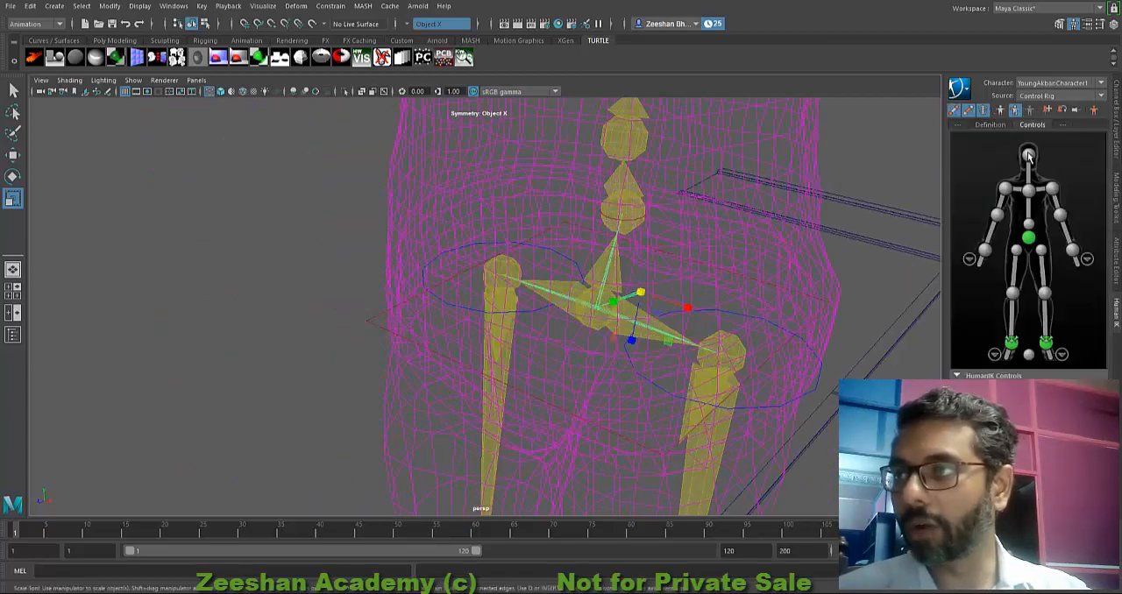
left_click(1029, 355)
left_click_drag(688, 311, 694, 319, "alt")
left_click_drag(652, 370, 518, 358, "alt")
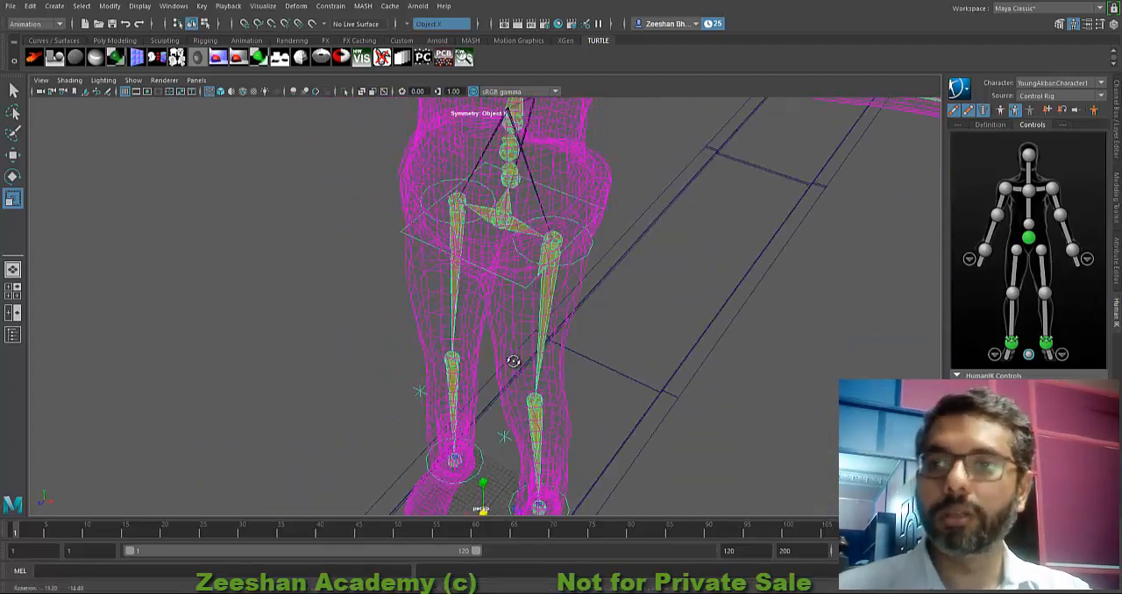
left_click_drag(483, 512, 489, 486)
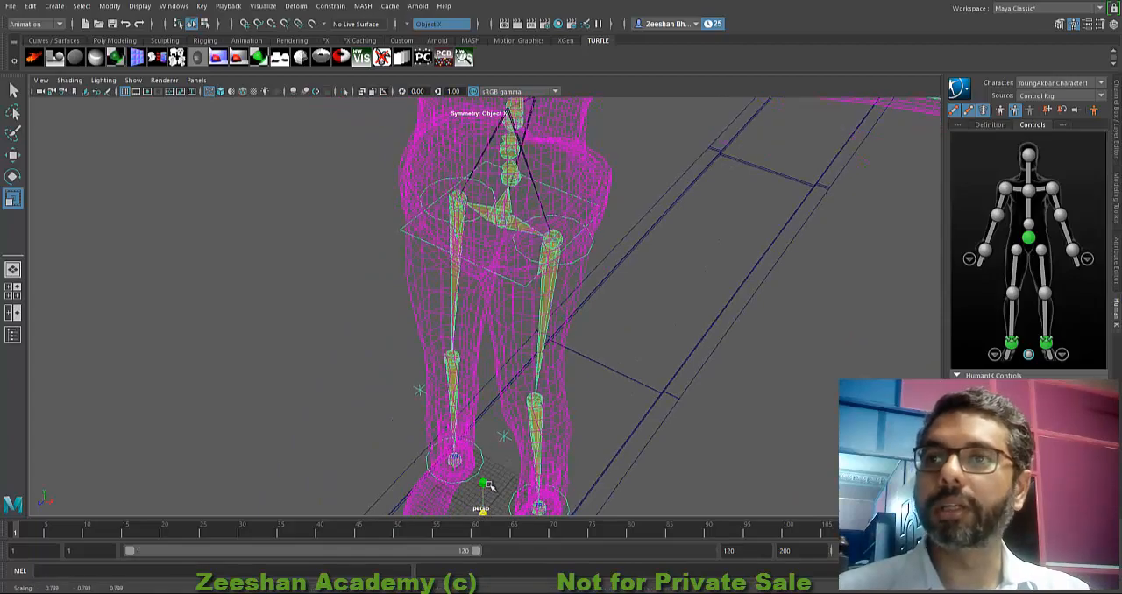
left_click_drag(564, 469, 624, 441)
key("ctrl+z")
Step: Activate the Move tool and select the character's hips control at the pelvis
middle_click_drag(602, 181, 544, 293, "alt")
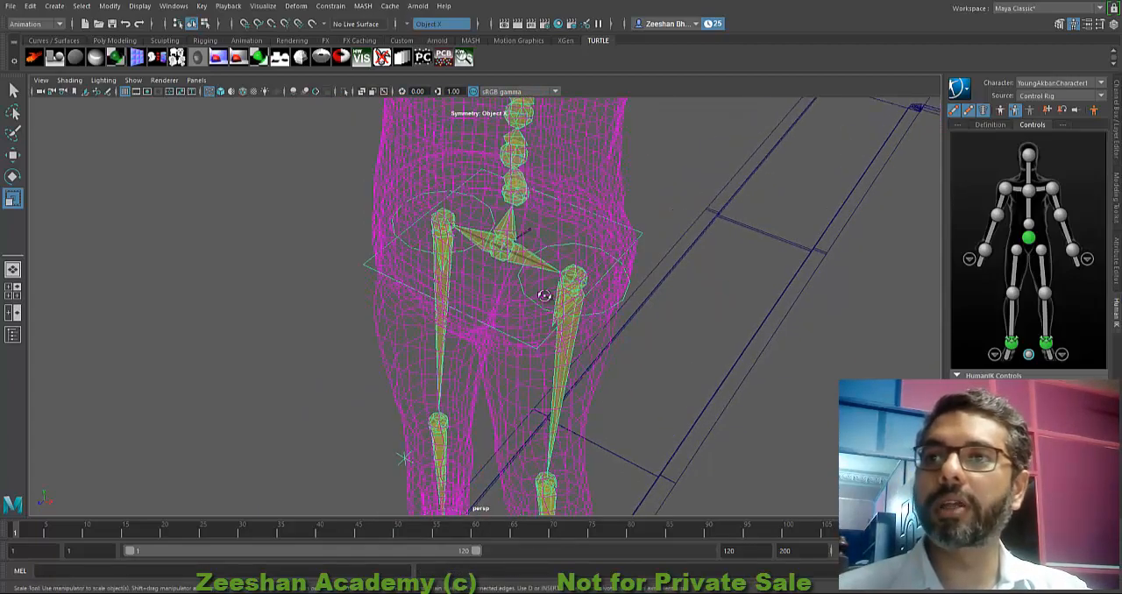
left_click_drag(543, 293, 507, 221, "alt")
left_click_drag(482, 266, 526, 219, "alt")
middle_click_drag(526, 220, 496, 347, "alt")
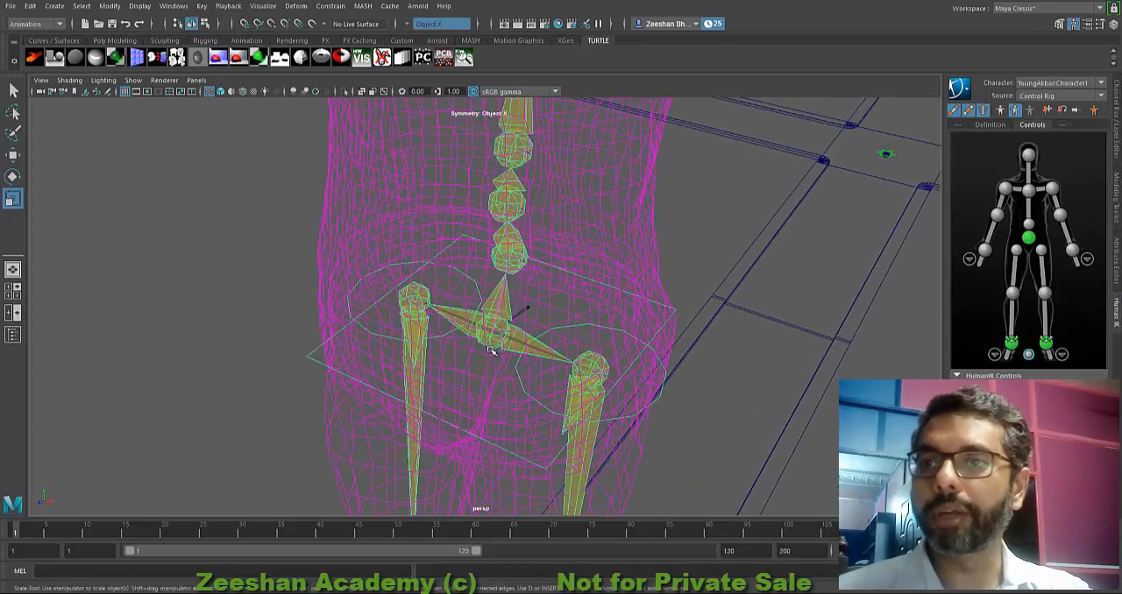
scroll(473, 355, "up", 2)
left_click_drag(455, 363, 518, 323, "alt")
key("w")
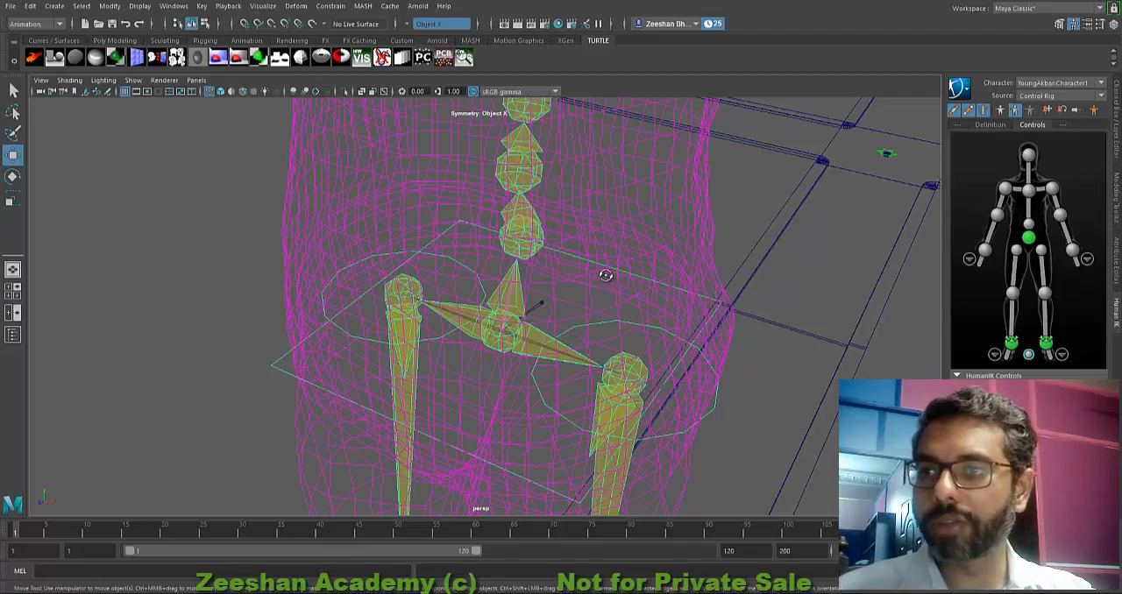
left_click_drag(606, 276, 578, 286, "alt")
left_click(543, 313)
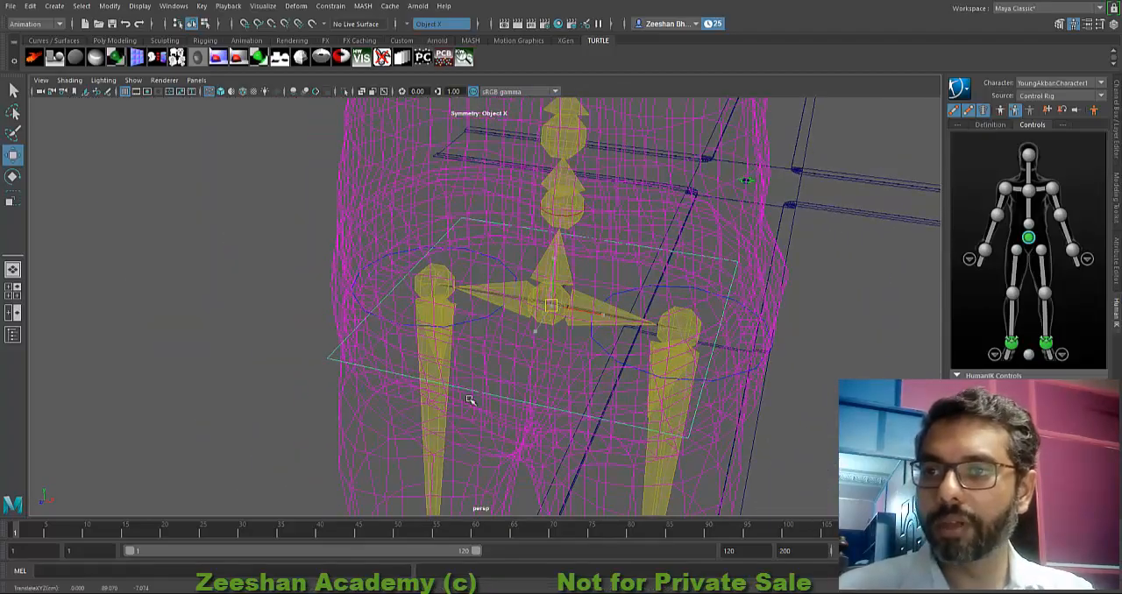
Step: Select the root joint behind the pelvis and show its channel values
left_click_drag(468, 396, 384, 322, "alt")
right_click_drag(384, 322, 657, 389, "alt")
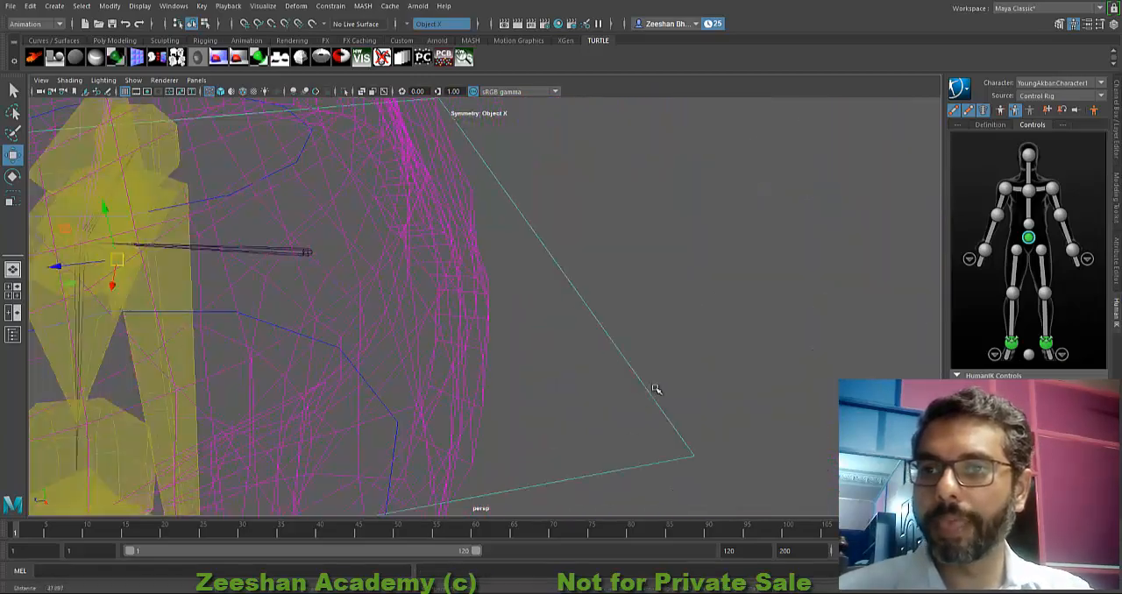
middle_click_drag(263, 286, 546, 289, "alt")
left_click(608, 253)
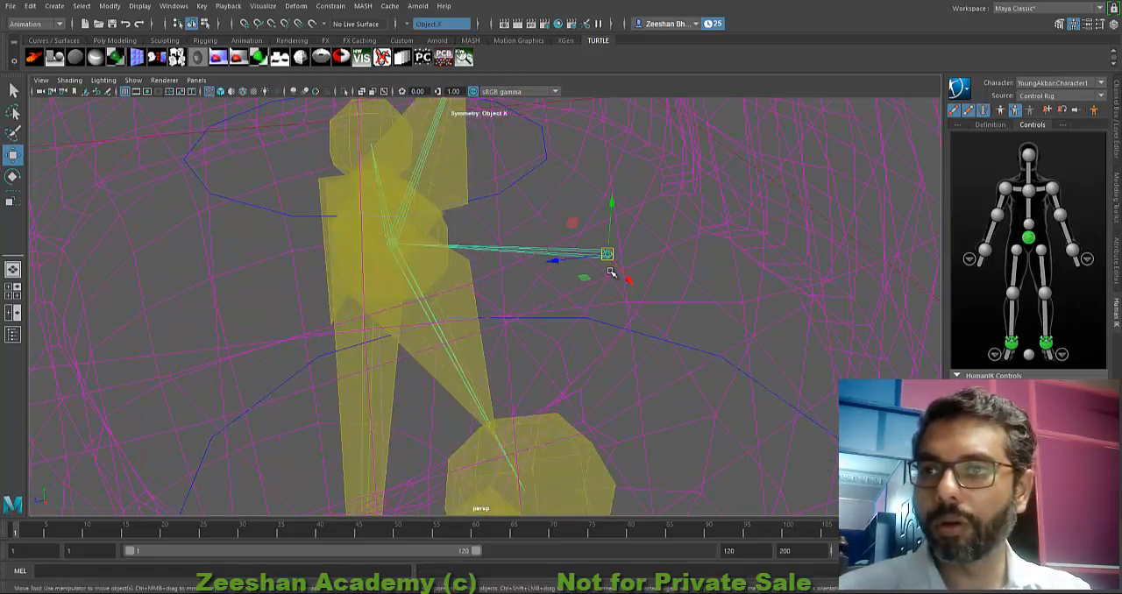
left_click(1116, 90)
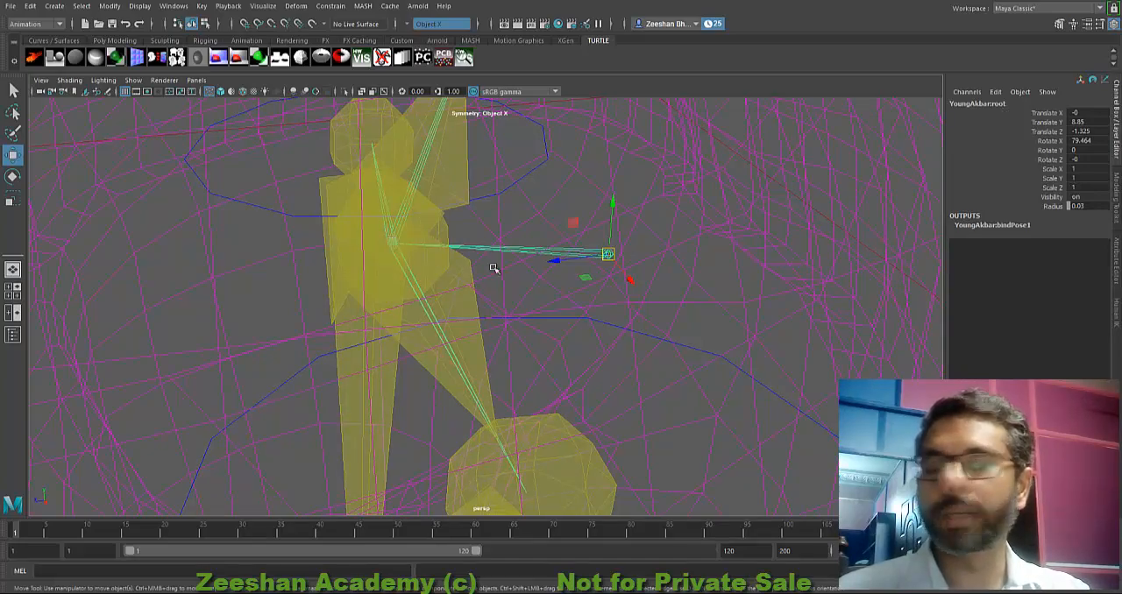
Step: Examine the root joint's placement relative to the hips, spine, legs and body mesh from several angles
right_click_drag(549, 272, 359, 288, "alt")
left_click_drag(358, 289, 491, 532, "alt")
right_click_drag(491, 532, 377, 456, "alt")
left_click_drag(377, 456, 479, 358, "alt")
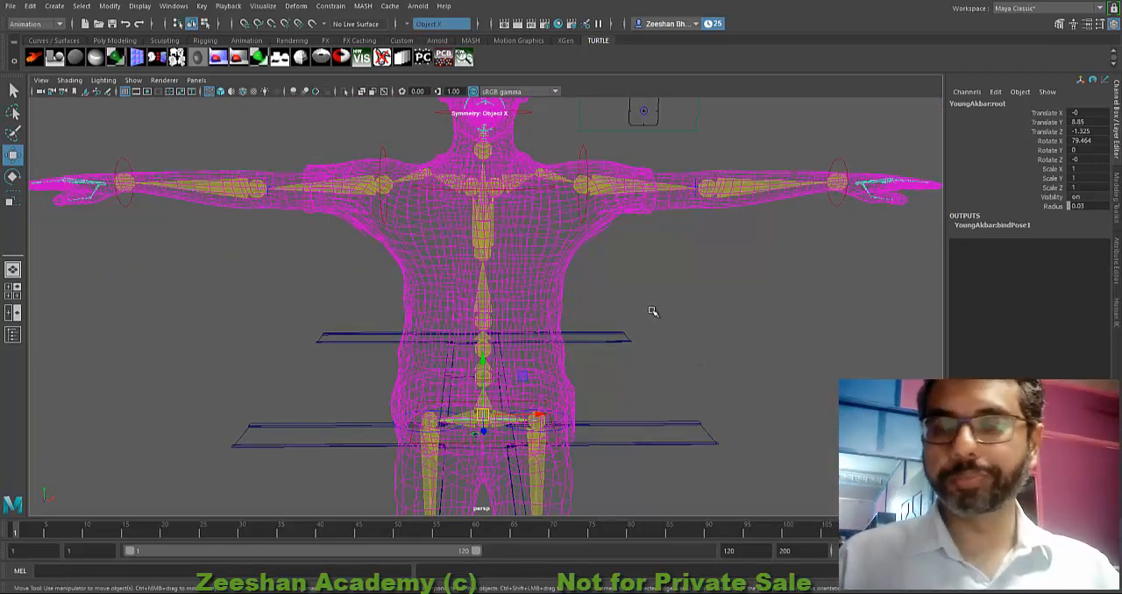
left_click_drag(506, 321, 499, 259, "alt")
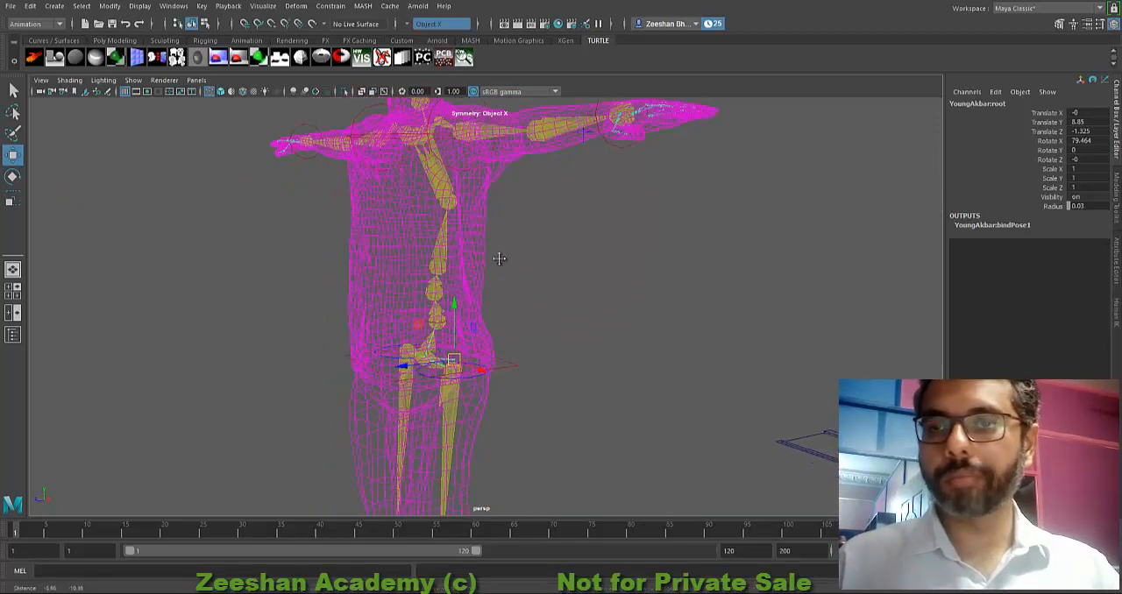
middle_click_drag(499, 259, 505, 252, "alt")
right_click_drag(350, 331, 561, 353, "alt")
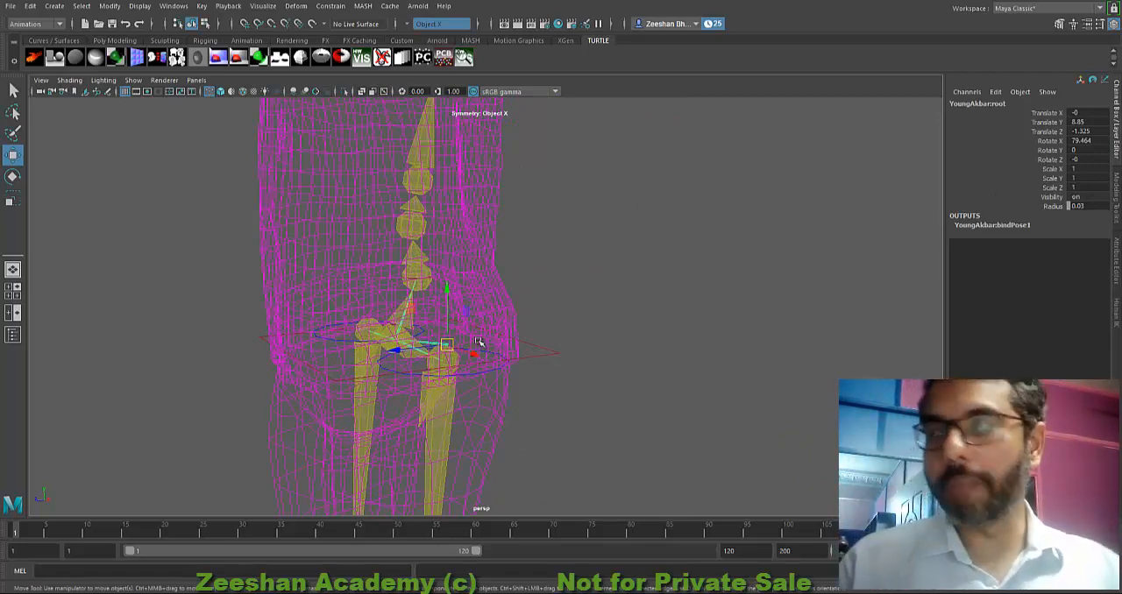
left_click_drag(478, 342, 471, 353, "alt")
scroll(479, 351, "up", 4)
middle_click_drag(479, 351, 577, 317, "alt")
left_click_drag(576, 317, 581, 344, "alt")
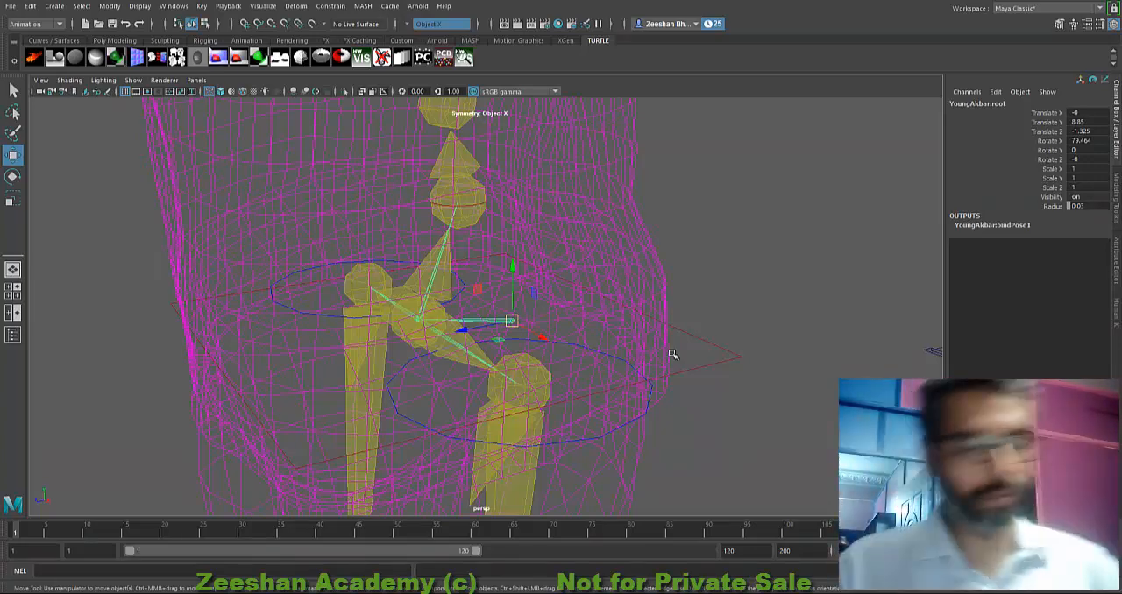
left_click_drag(561, 311, 494, 327, "alt")
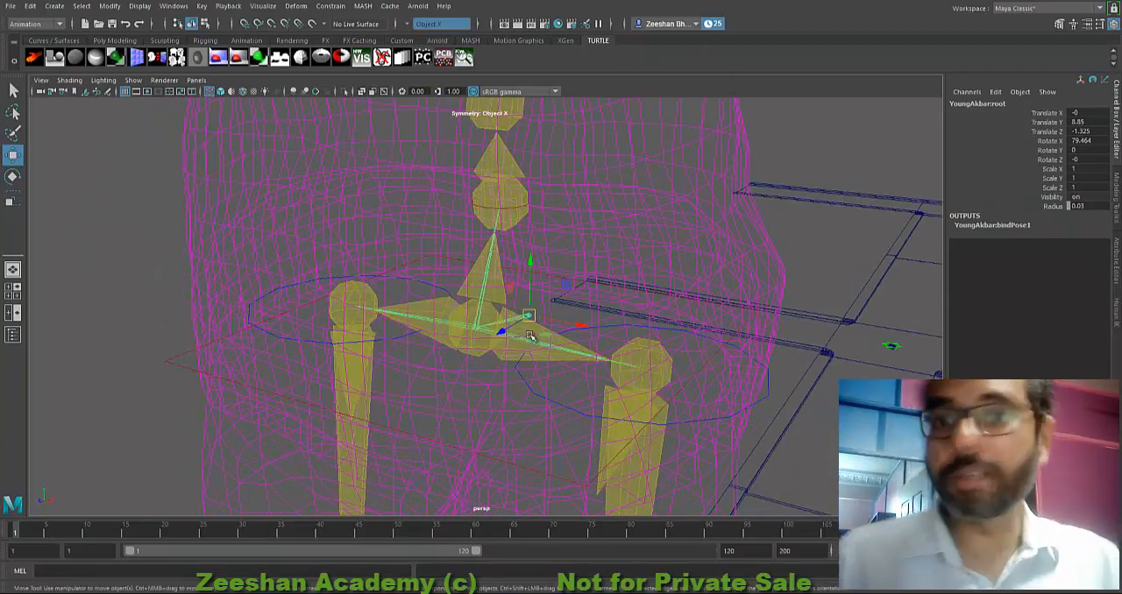
middle_click_drag(531, 337, 550, 402, "alt")
right_click_drag(549, 402, 343, 295, "alt")
left_click_drag(343, 296, 619, 306, "alt")
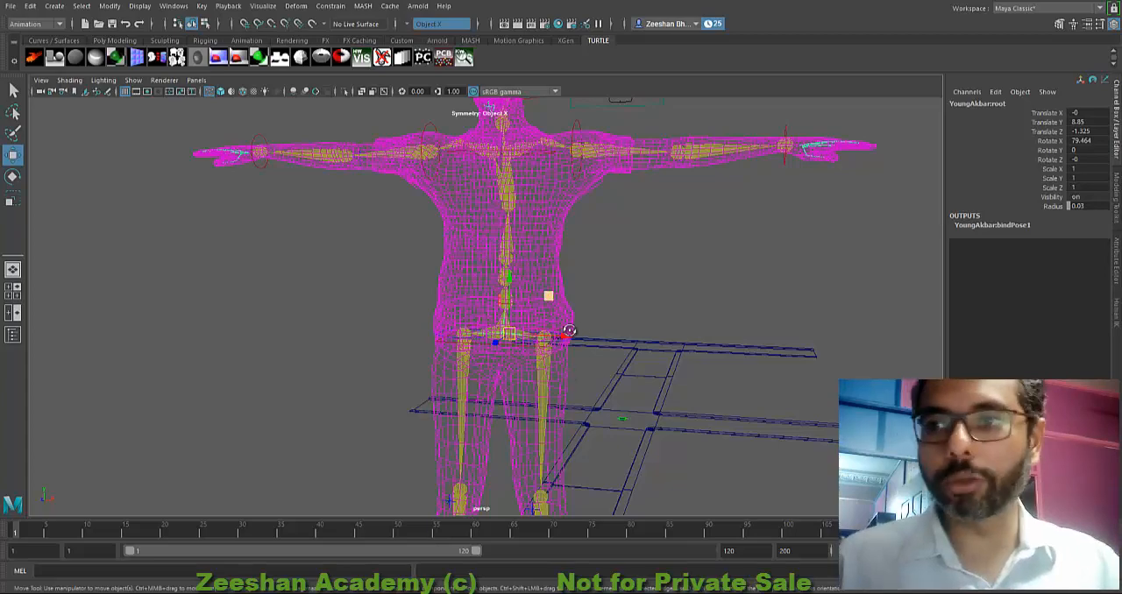
left_click_drag(569, 331, 571, 286, "alt")
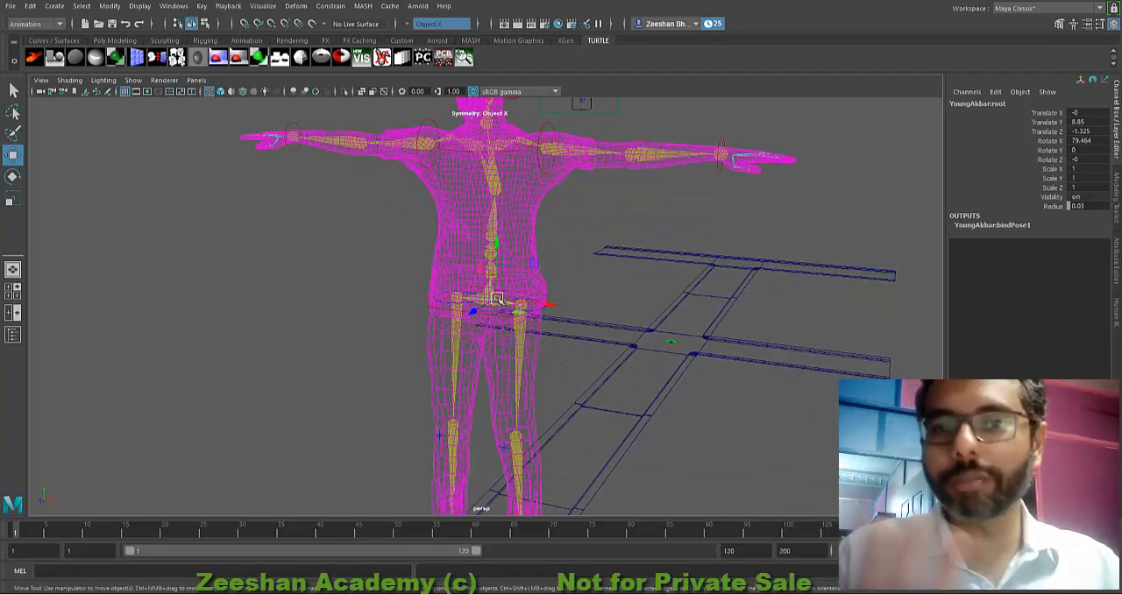
left_click_drag(546, 295, 544, 313, "alt")
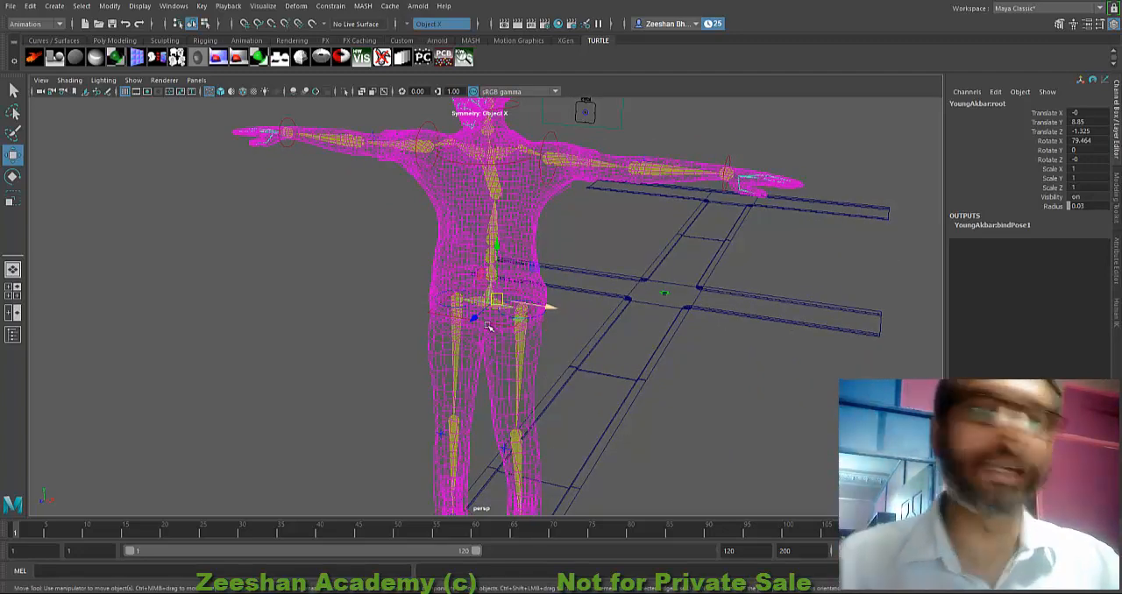
left_click_drag(581, 339, 843, 196, "alt")
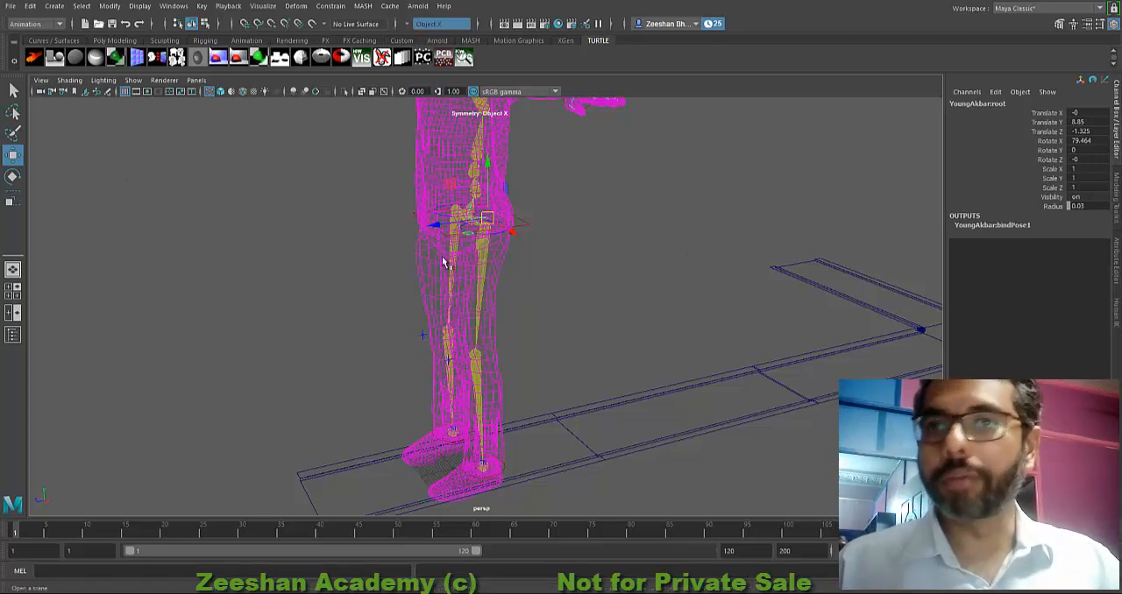
Step: Reference the Monster_4_Riged_final character file into the scene and show the HumanIK controls
left_click(171, 201)
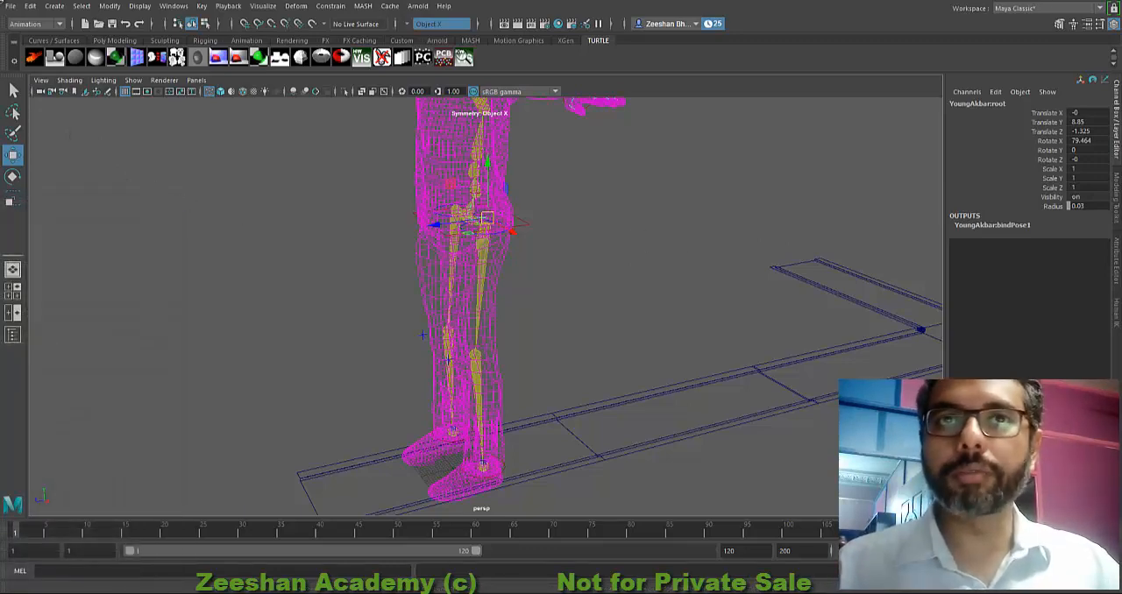
left_click(10, 5)
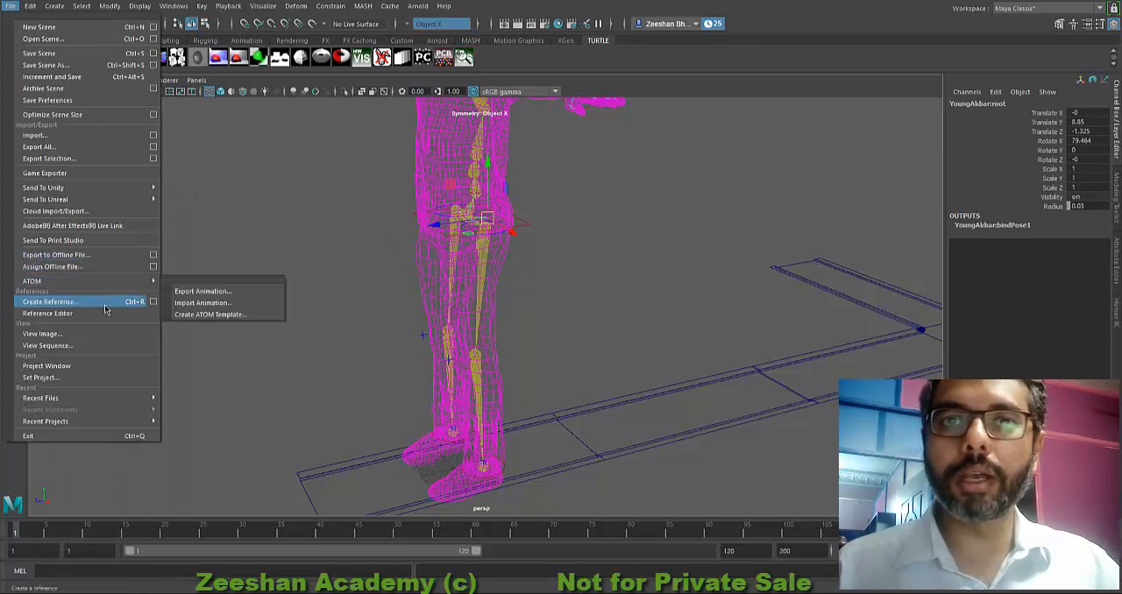
left_click(95, 303)
left_click_drag(112, 207, 820, 142)
double_click(454, 227)
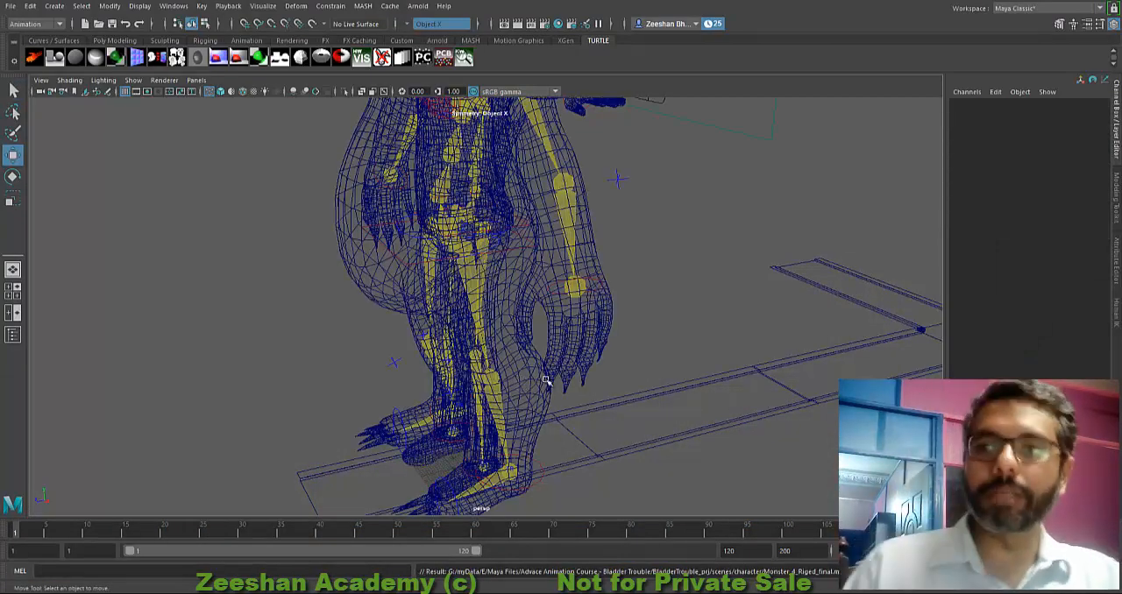
left_click(1116, 303)
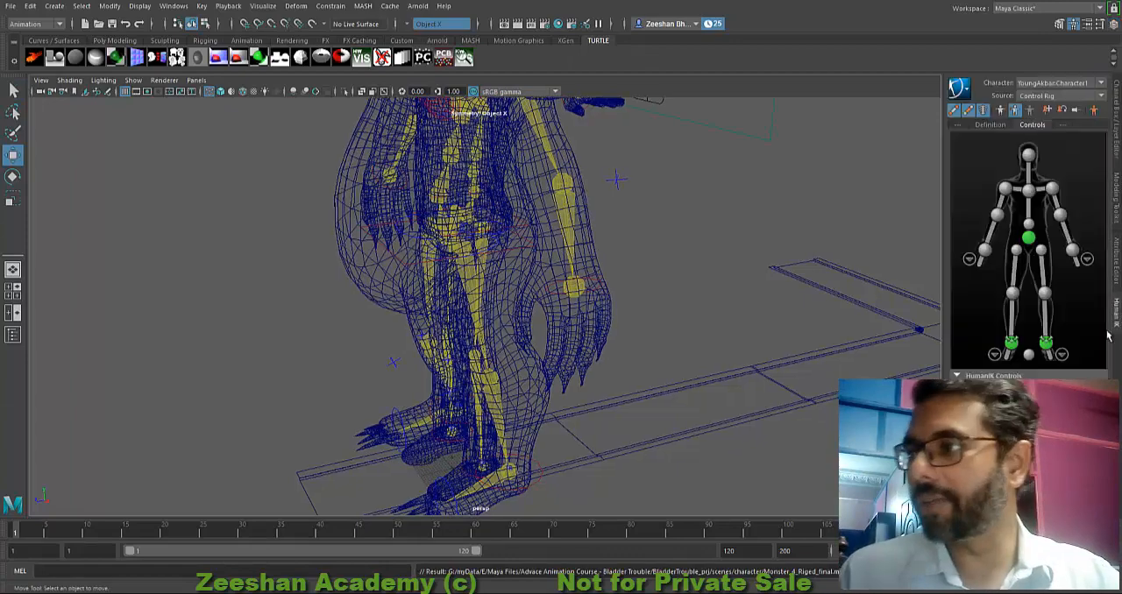
Step: Switch the active HumanIK character to the Monster_4_Riged_final rig and frame its whole body
left_click_drag(877, 319, 509, 314, "alt")
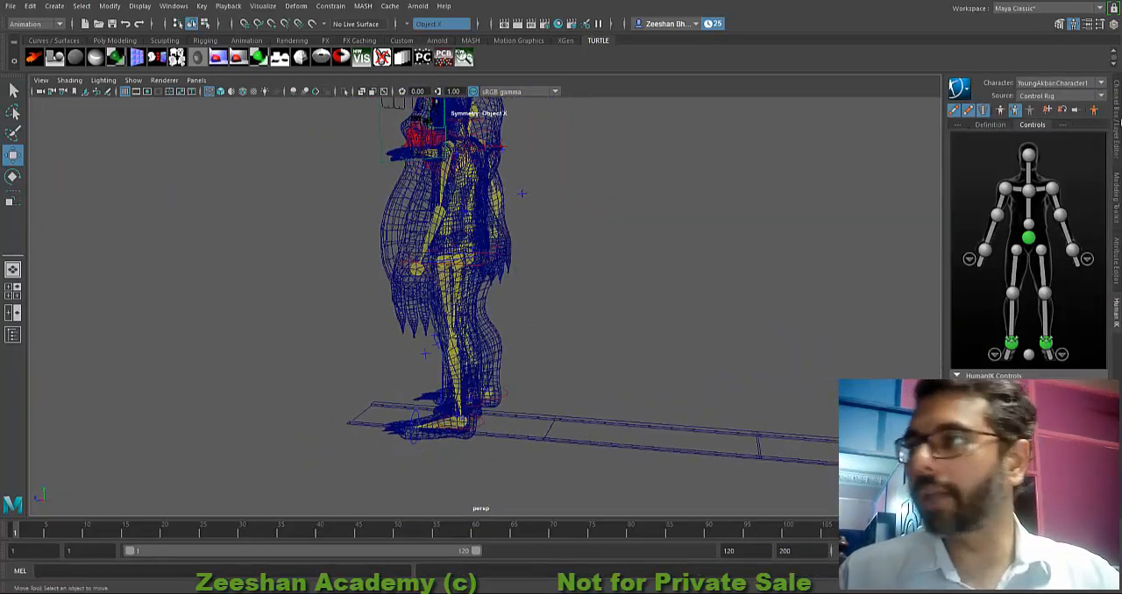
left_click(1091, 82)
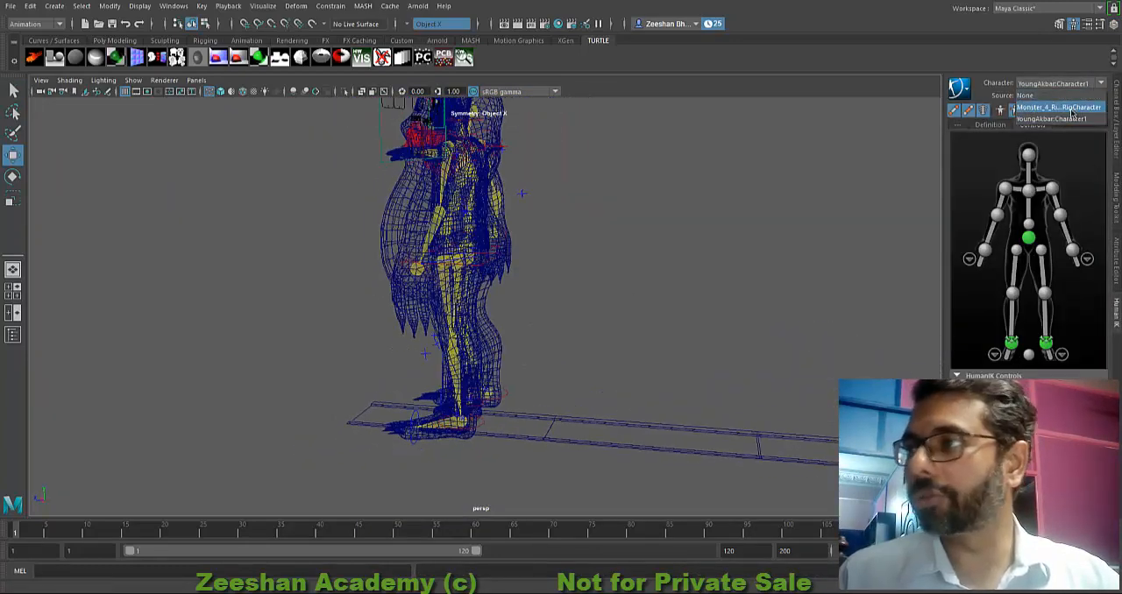
left_click(1075, 107)
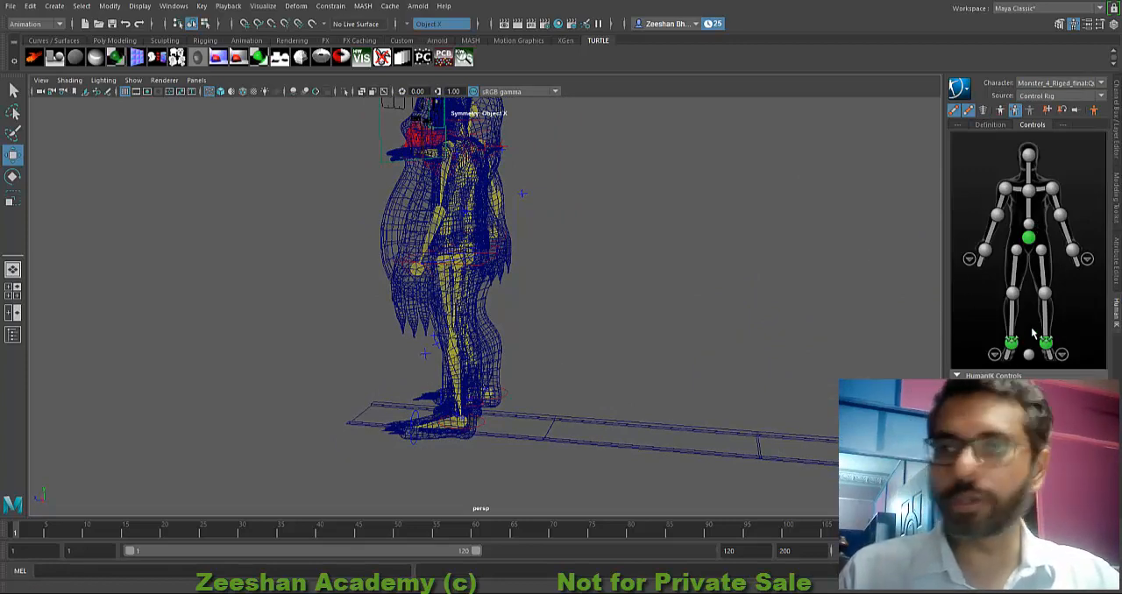
middle_click_drag(593, 307, 602, 369, "alt")
left_click_drag(601, 369, 644, 370, "alt")
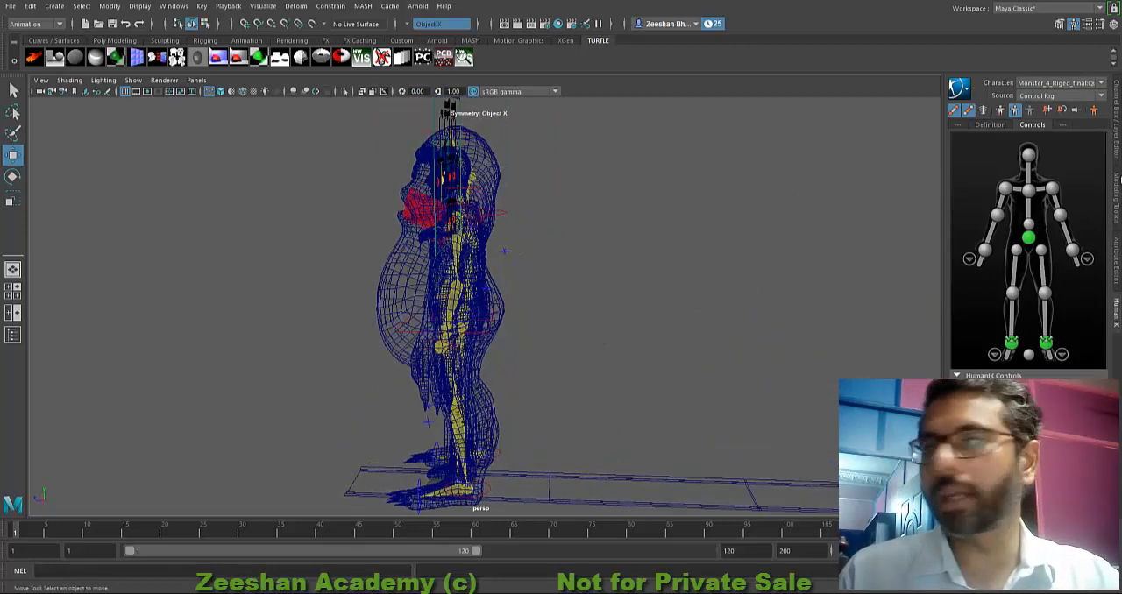
Step: Switch the active HumanIK character to YoungAkbar:Character1 and back to the monster's rig
left_click(1056, 95)
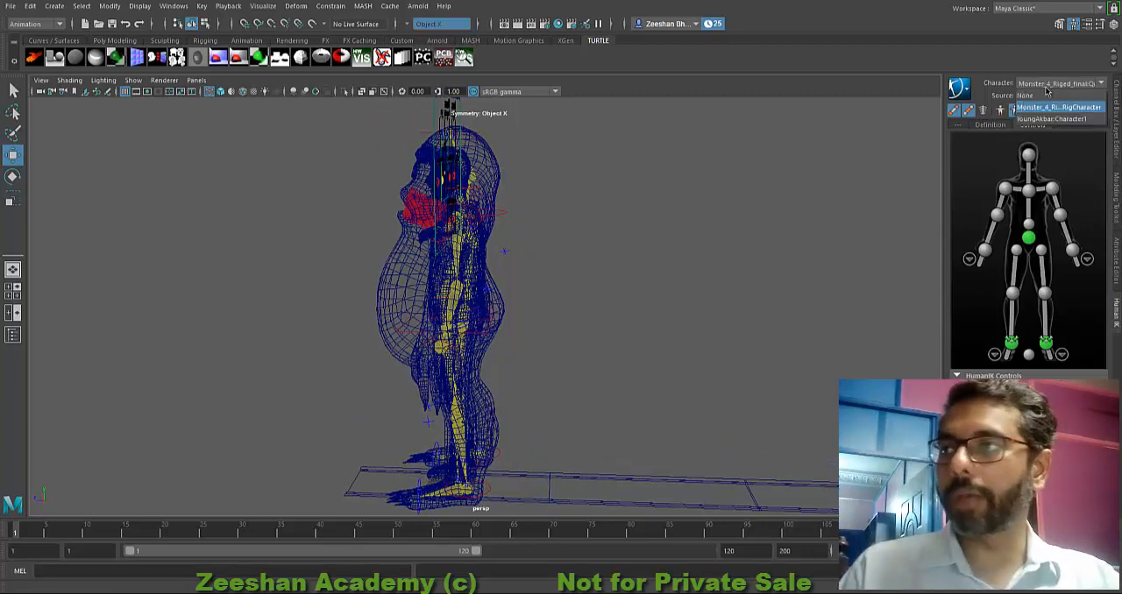
left_click(1043, 120)
left_click(1045, 85)
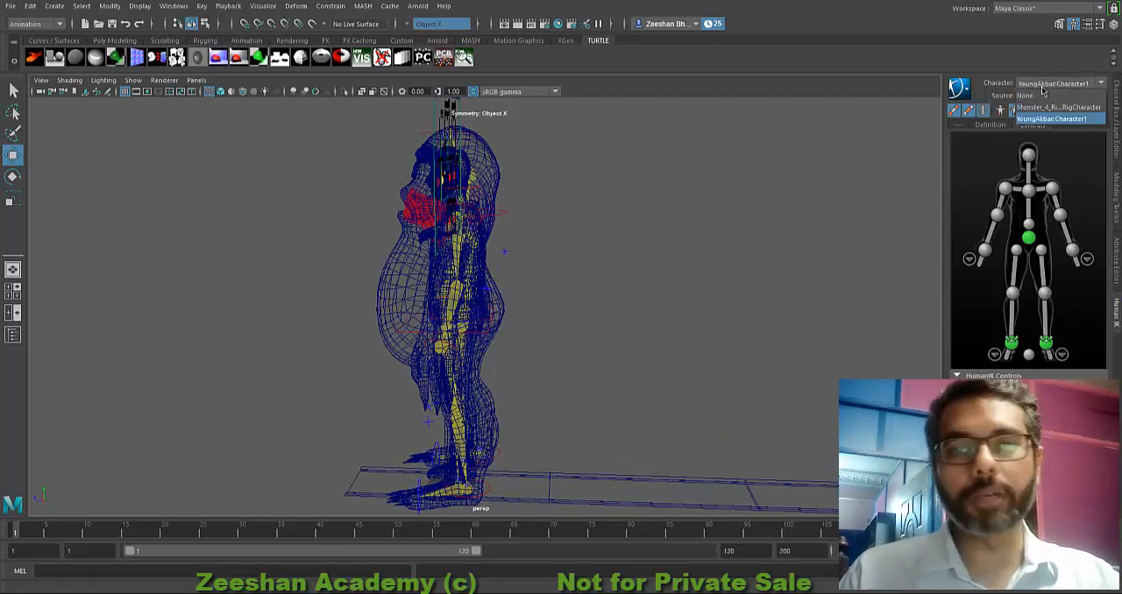
left_click(1048, 109)
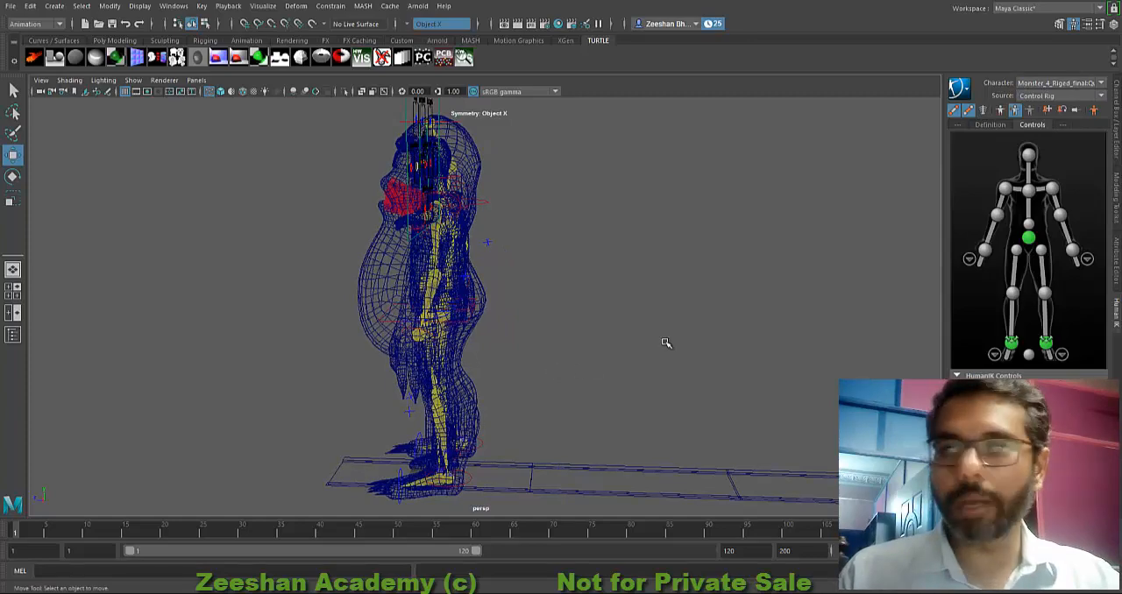
Step: Select the monster's HumanIK root control and move the monster back along the street, away from the young character
left_click(1031, 353)
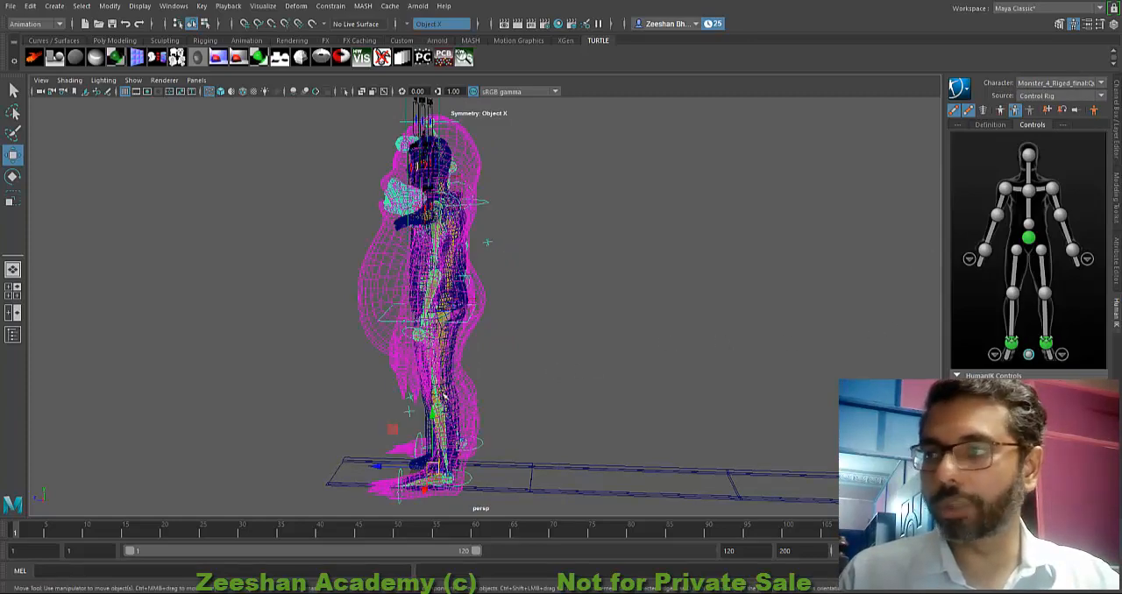
left_click_drag(443, 396, 476, 435, "alt")
left_click_drag(408, 428, 689, 421)
middle_click_drag(690, 420, 474, 378, "alt")
left_click_drag(473, 379, 523, 407, "alt")
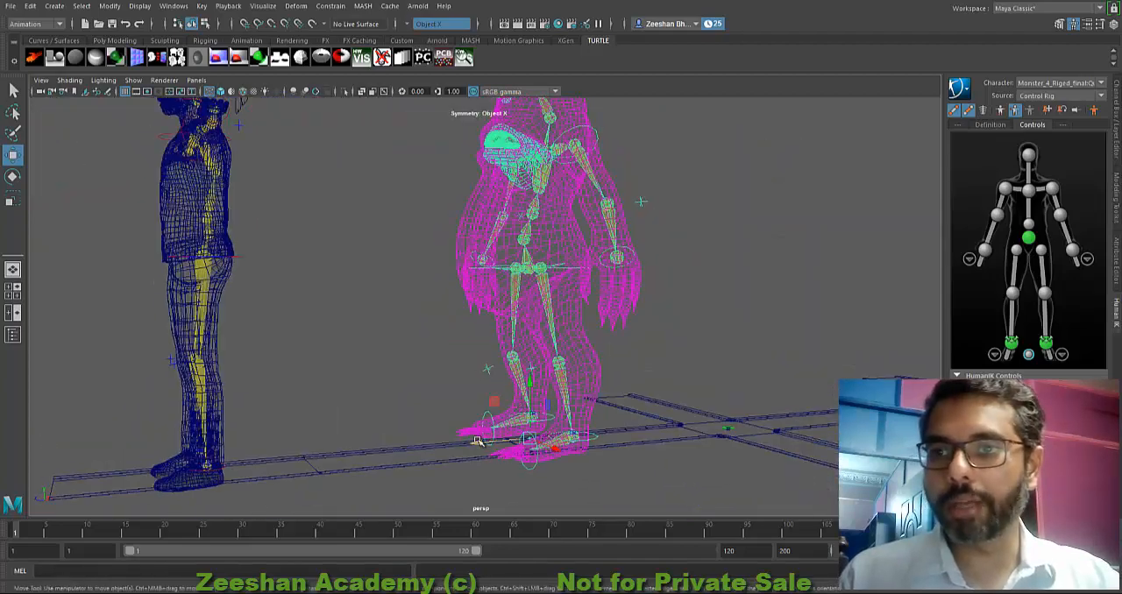
left_click_drag(478, 440, 641, 407)
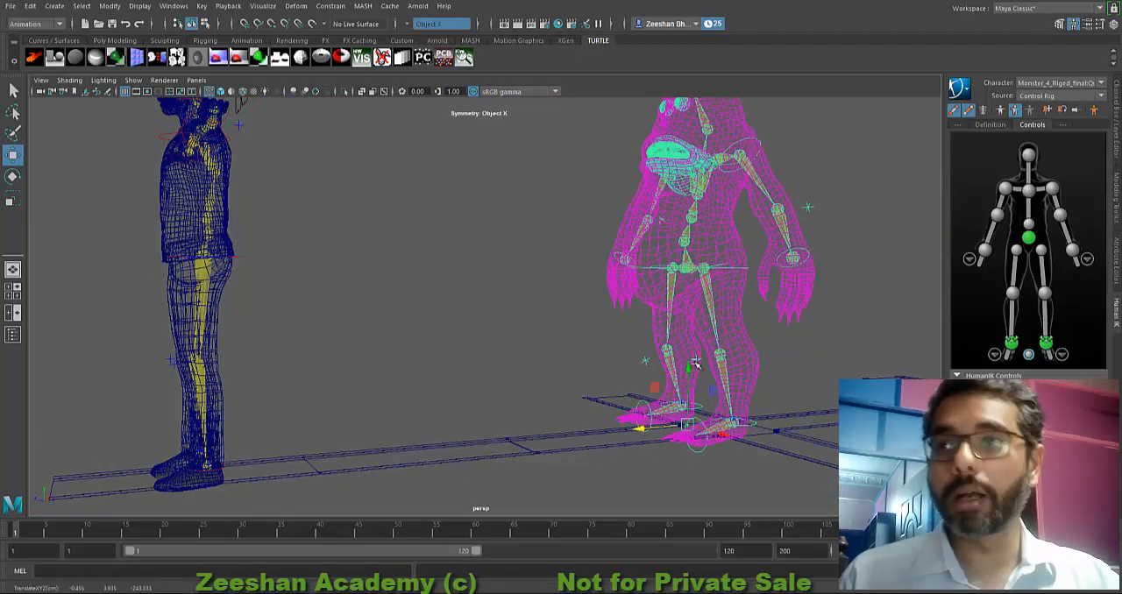
Step: Display the scene in smooth shading and return to the Move tool on the monster's root control
middle_click_drag(644, 399, 482, 359, "alt")
mouse_move(482, 359)
left_mouse_down("alt")
mouse_move(583, 380)
mouse_move(549, 371)
mouse_move(484, 404)
mouse_move(431, 405)
mouse_move(357, 405)
mouse_move(331, 389)
mouse_move(502, 377)
left_mouse_up("alt")
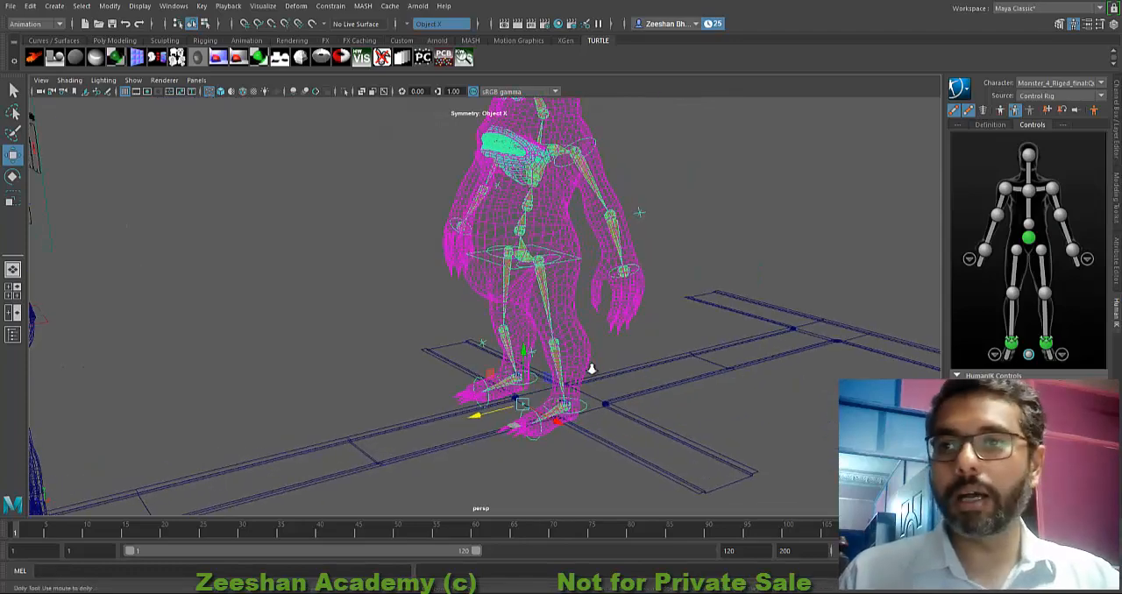
key("5")
key("r")
key("w")
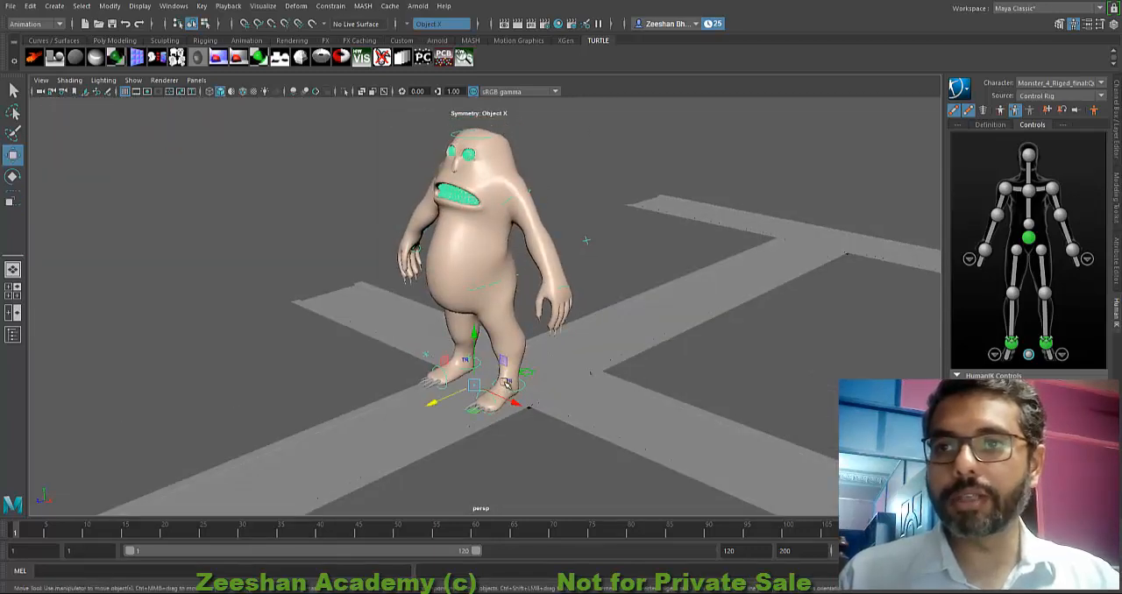
Step: Examine the shaded monster's body, face, arms and feet from the front, side and back
left_click_drag(432, 405, 782, 298, "alt")
left_click_drag(596, 384, 446, 374, "alt")
right_click_drag(446, 374, 710, 350, "alt")
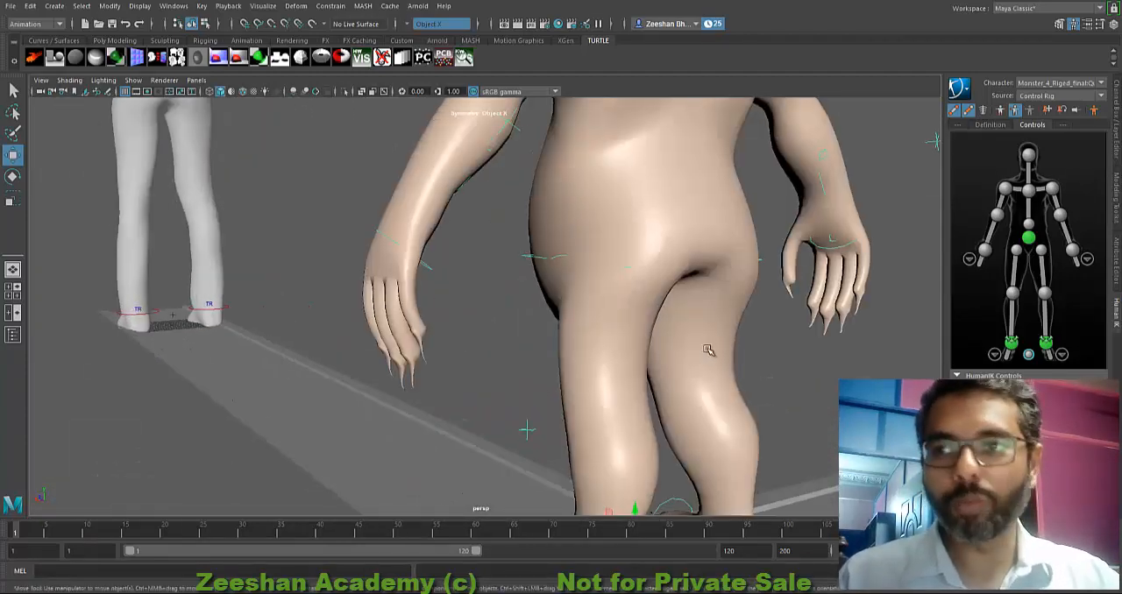
middle_click_drag(709, 351, 553, 422, "alt")
left_click_drag(553, 423, 771, 404, "alt")
middle_click_drag(583, 345, 545, 466, "alt")
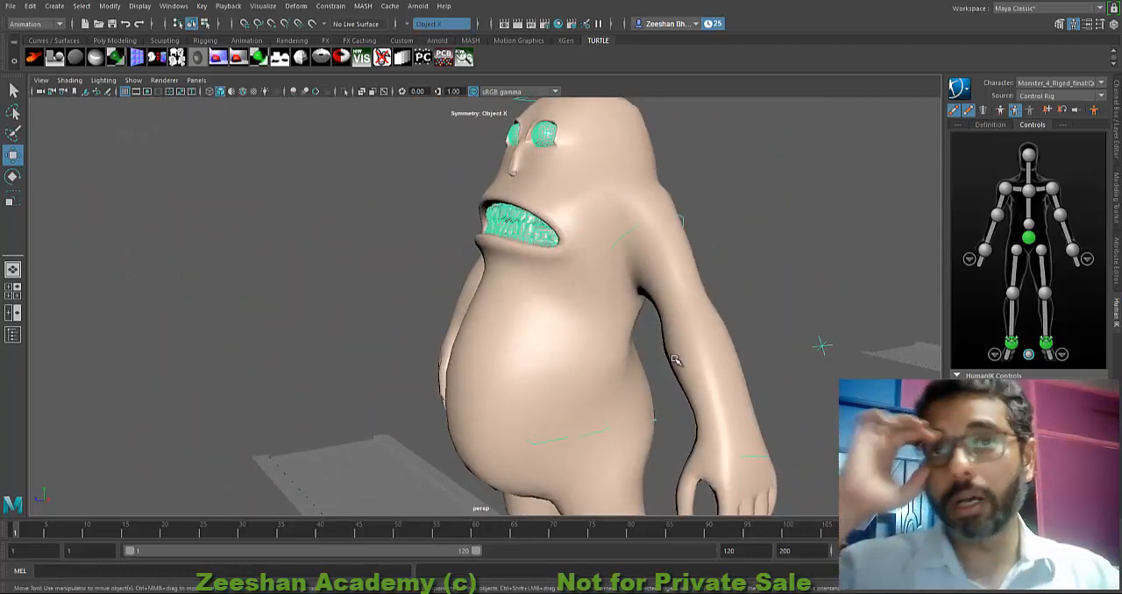
left_click_drag(446, 320, 529, 334, "alt")
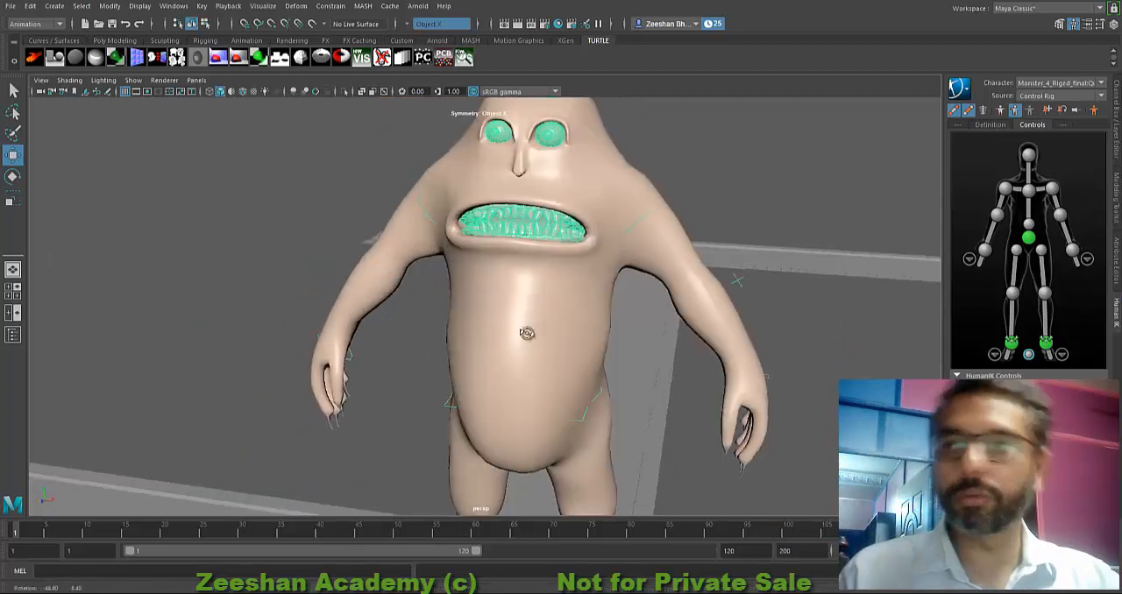
right_click_drag(529, 333, 431, 328, "alt")
middle_click_drag(487, 416, 475, 369, "alt")
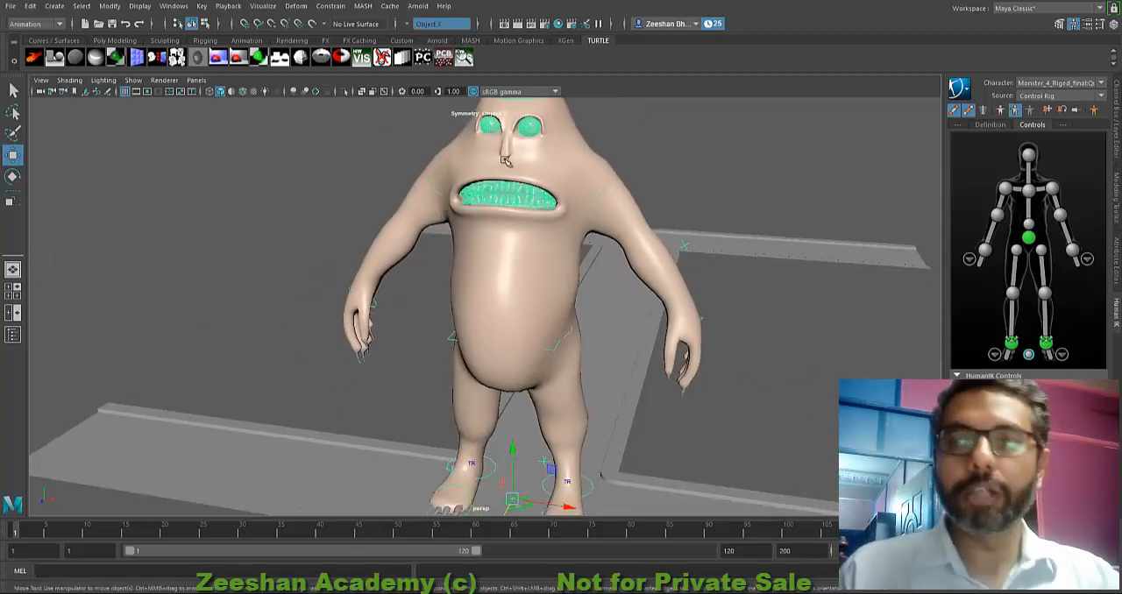
left_click_drag(480, 299, 472, 362, "alt")
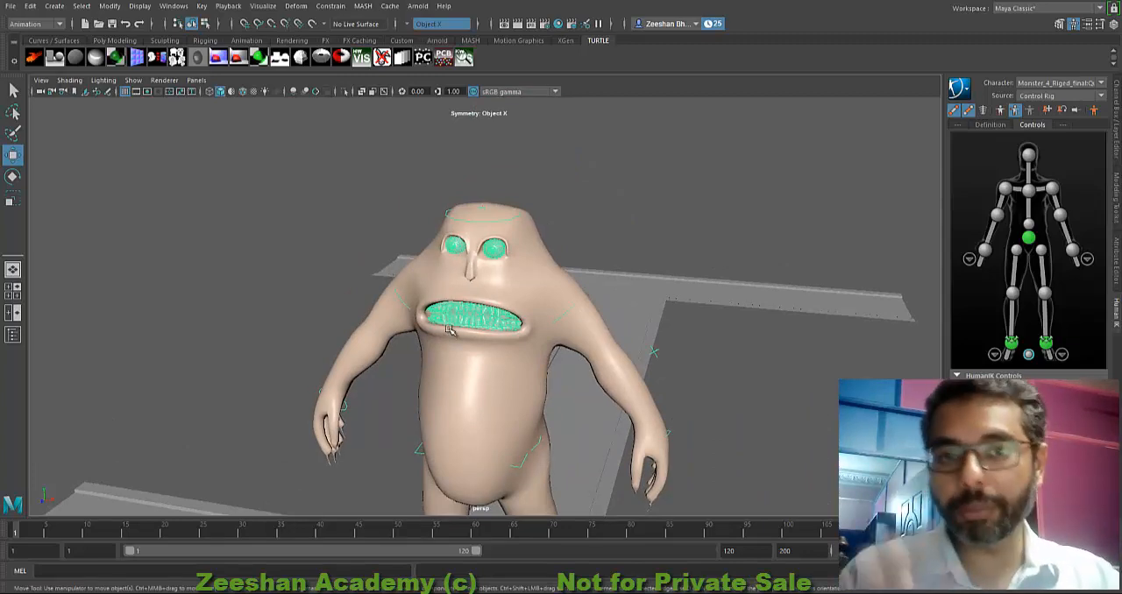
middle_click_drag(556, 352, 520, 301, "alt")
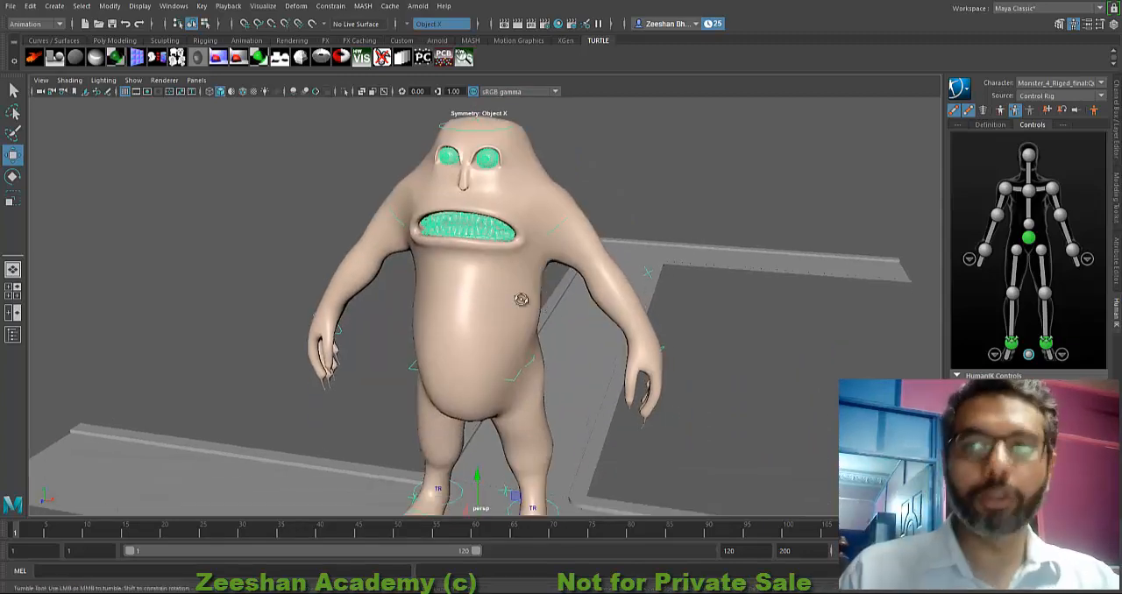
left_click_drag(521, 301, 509, 324, "alt")
middle_click_drag(509, 324, 428, 333, "alt")
left_click_drag(429, 333, 561, 351, "alt")
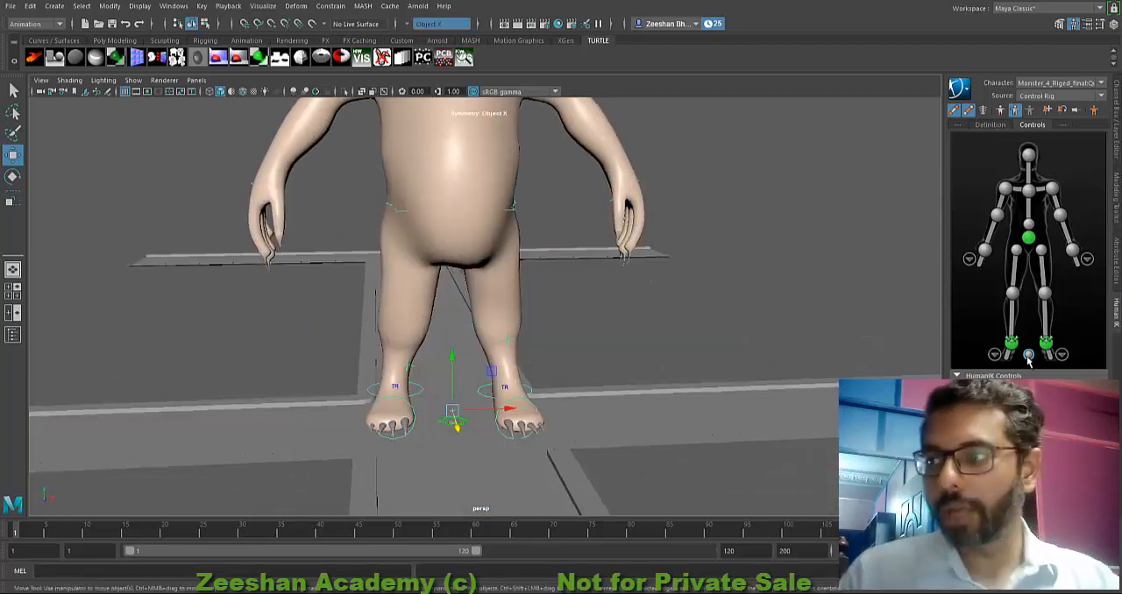
Step: Move the monster's root control further down the main street to the far cross street
left_click_drag(493, 371, 491, 410, "alt")
right_click_drag(491, 410, 343, 421, "alt")
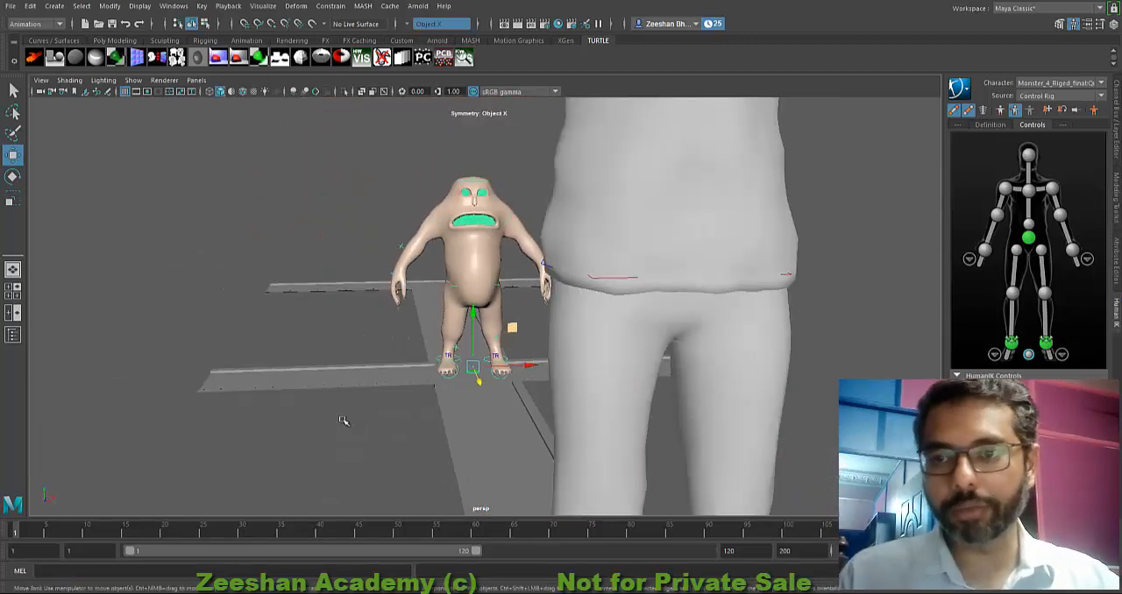
middle_click_drag(343, 421, 360, 476, "alt")
left_click_drag(360, 476, 473, 449, "alt")
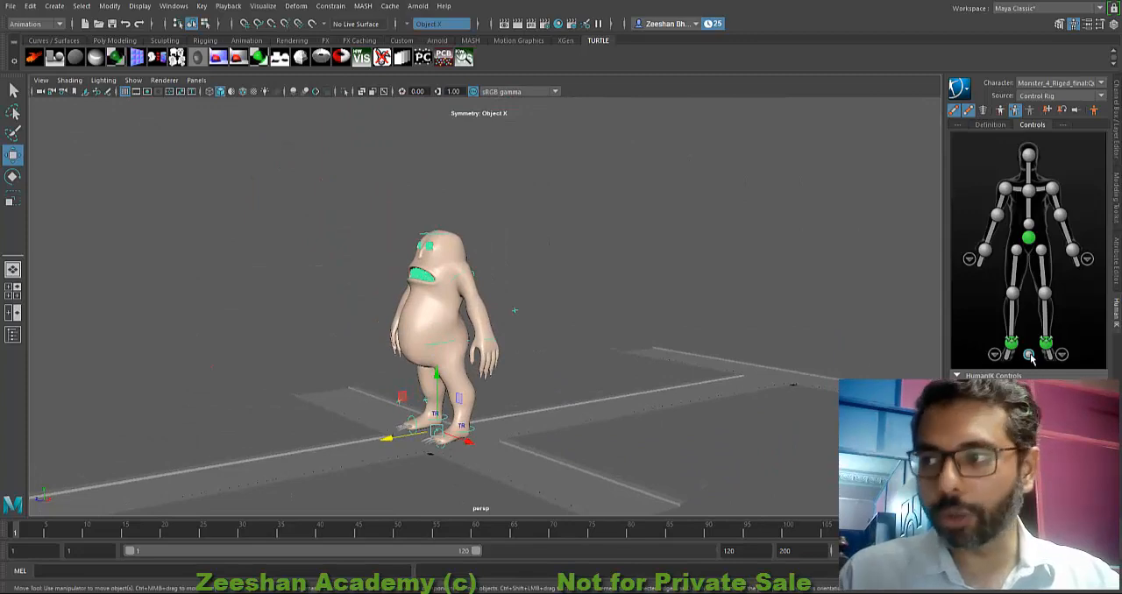
left_click_drag(484, 443, 435, 448, "alt")
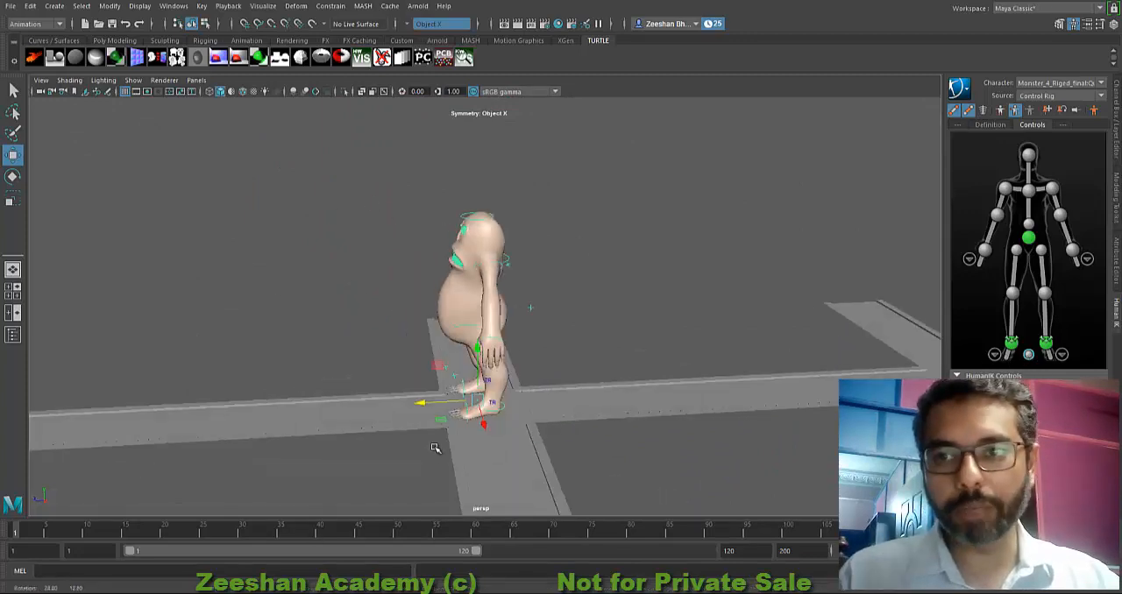
mouse_move(426, 404)
left_mouse_down()
mouse_move(637, 412)
mouse_move(411, 406)
mouse_move(539, 395)
mouse_move(422, 396)
left_mouse_up()
left_click_drag(593, 368, 418, 383, "alt")
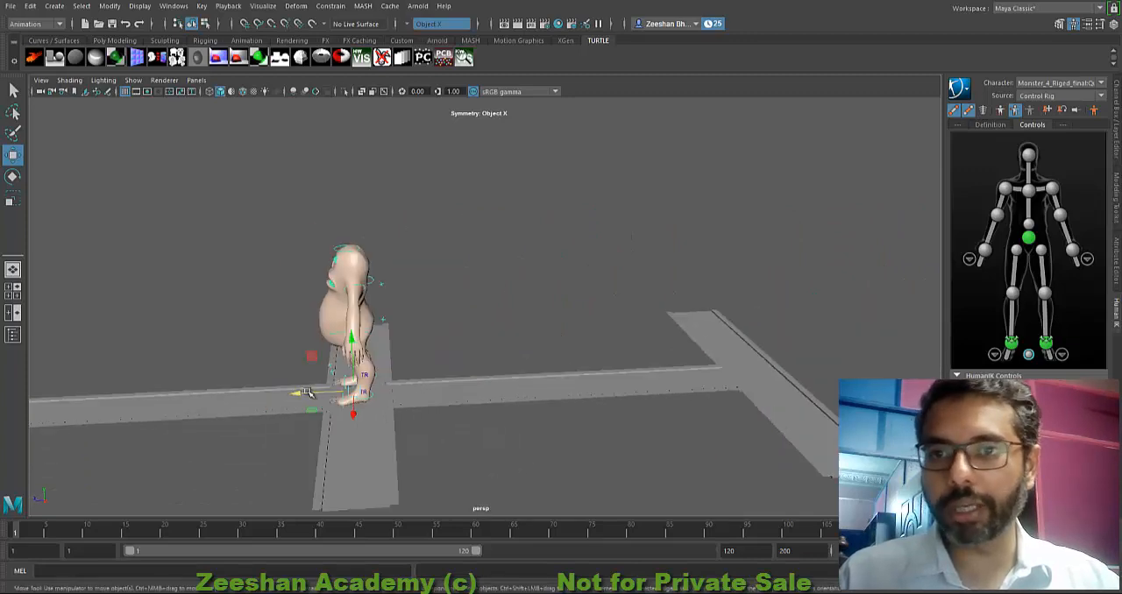
left_click_drag(307, 393, 696, 339)
left_click_drag(696, 338, 491, 341, "alt")
scroll(738, 407, "up", 3)
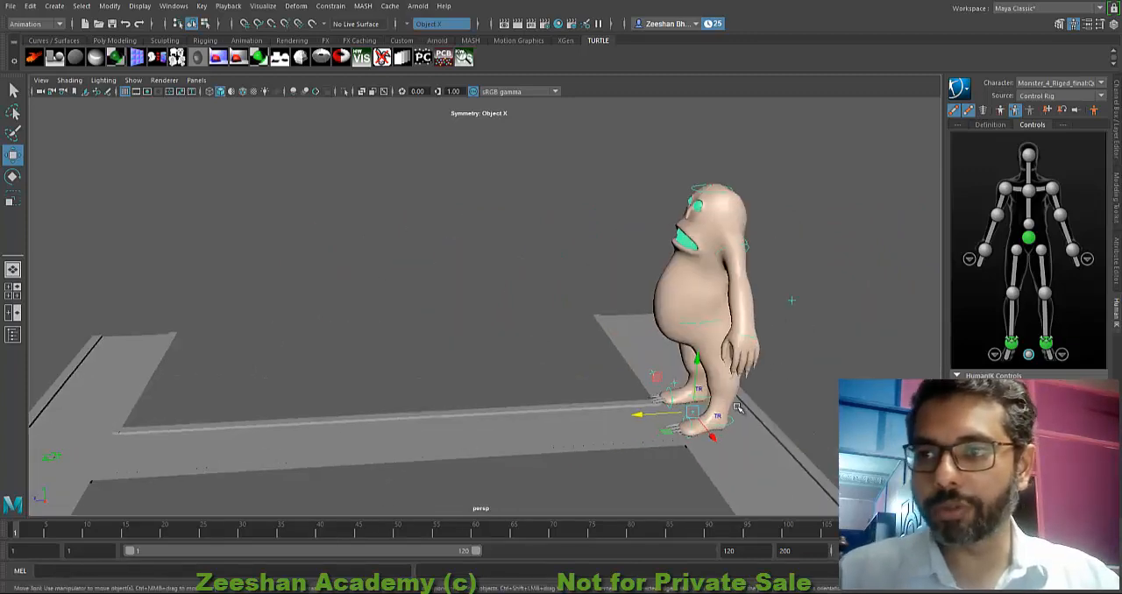
Step: Shift the monster sideways onto the far cross street and rotate it to face along that street
left_click_drag(712, 437, 674, 347)
key("e")
key("w")
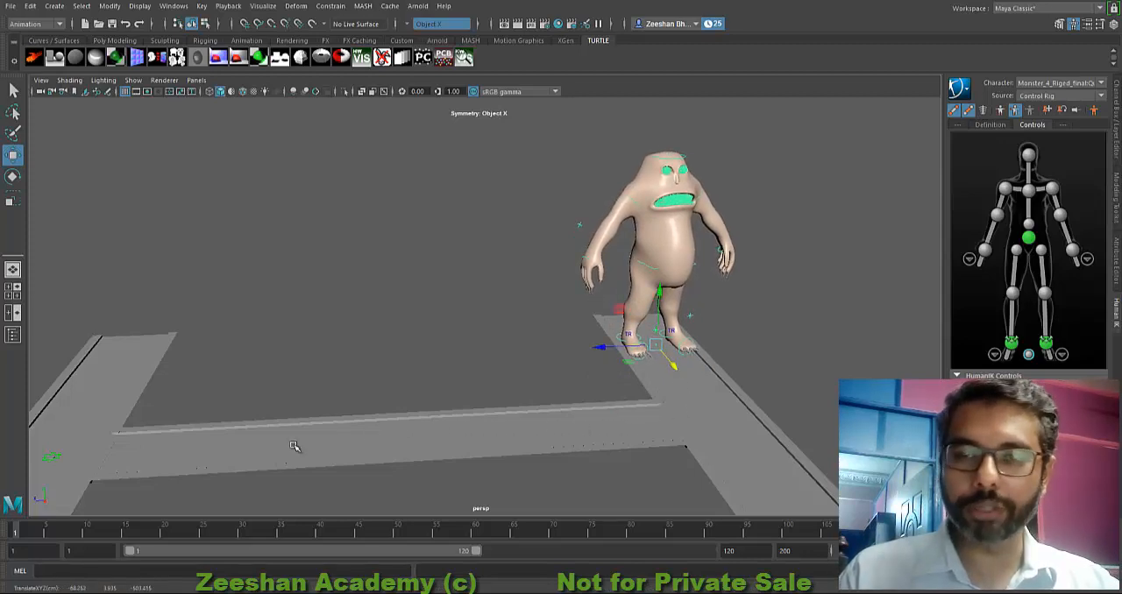
Step: Check both characters' placement in the street and save the scene as Scene_1_Shot_1 in the project's scenes folder
left_click_drag(234, 430, 406, 377, "alt")
left_click_drag(367, 420, 518, 307, "alt")
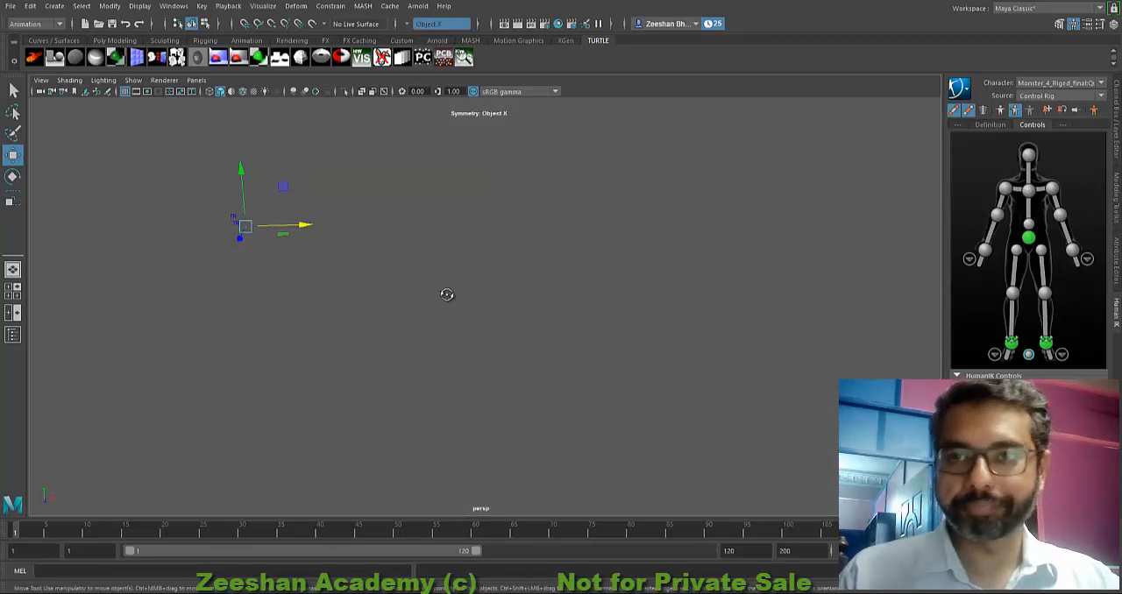
mouse_move(446, 293)
left_mouse_down("alt")
mouse_move(353, 305)
mouse_move(378, 311)
mouse_move(386, 330)
mouse_move(589, 290)
mouse_move(462, 288)
left_mouse_up("alt")
scroll(385, 330, "down", 4)
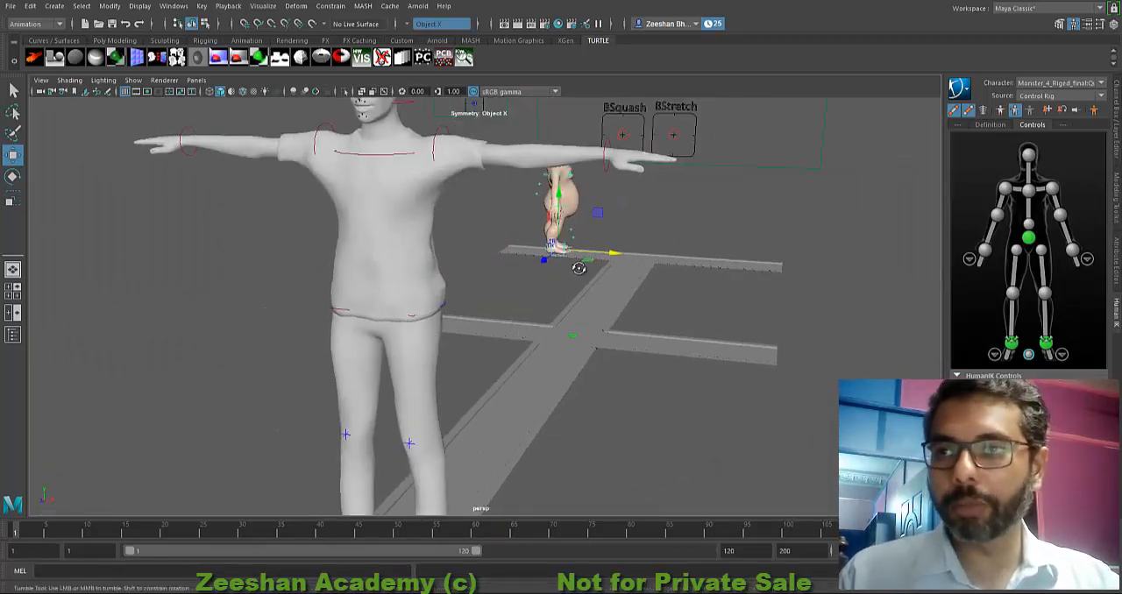
scroll(579, 265, "up", 2)
scroll(524, 200, "down", 2)
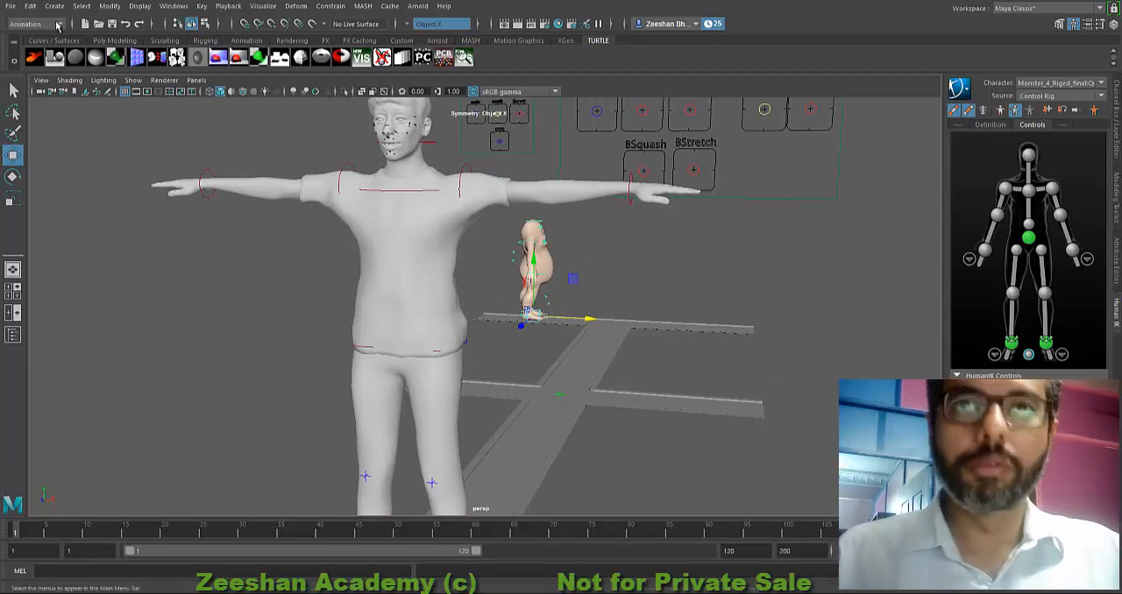
left_click(10, 6)
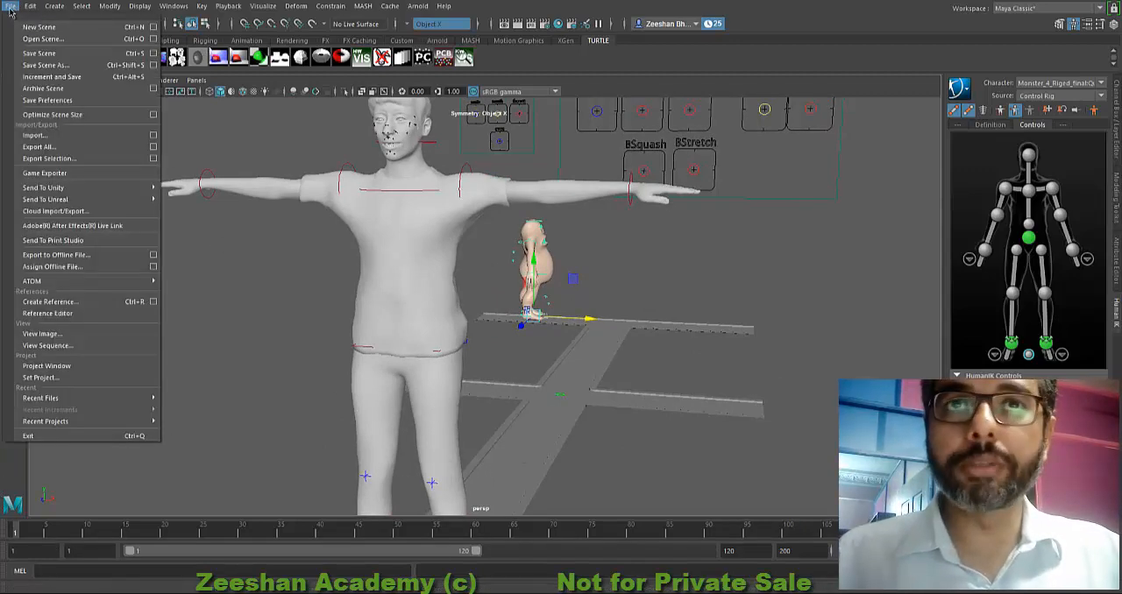
left_click(53, 65)
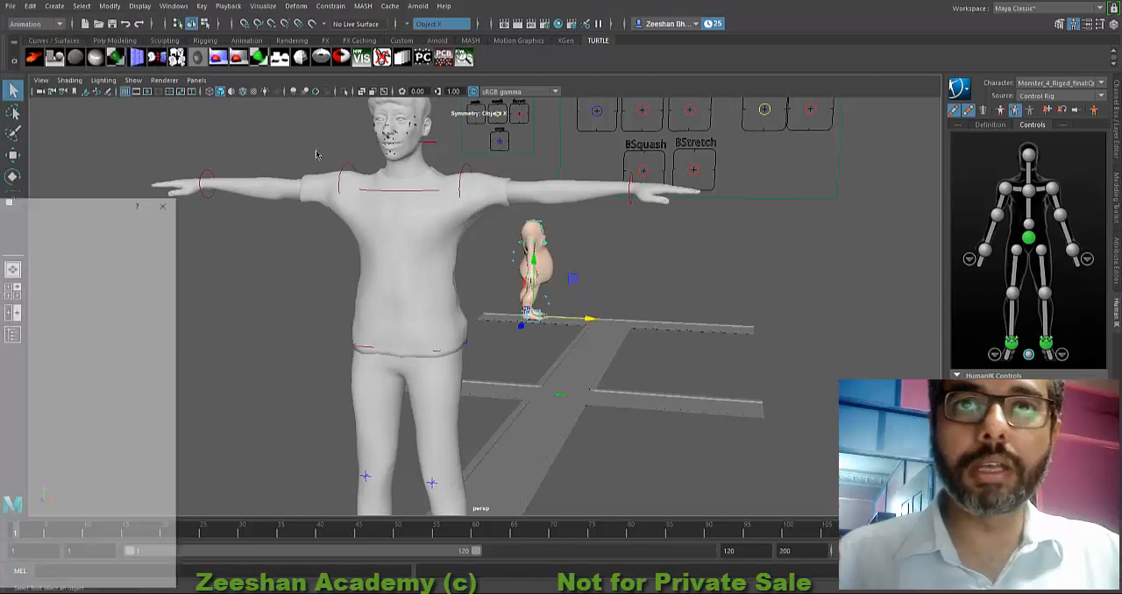
left_click_drag(112, 203, 724, 117)
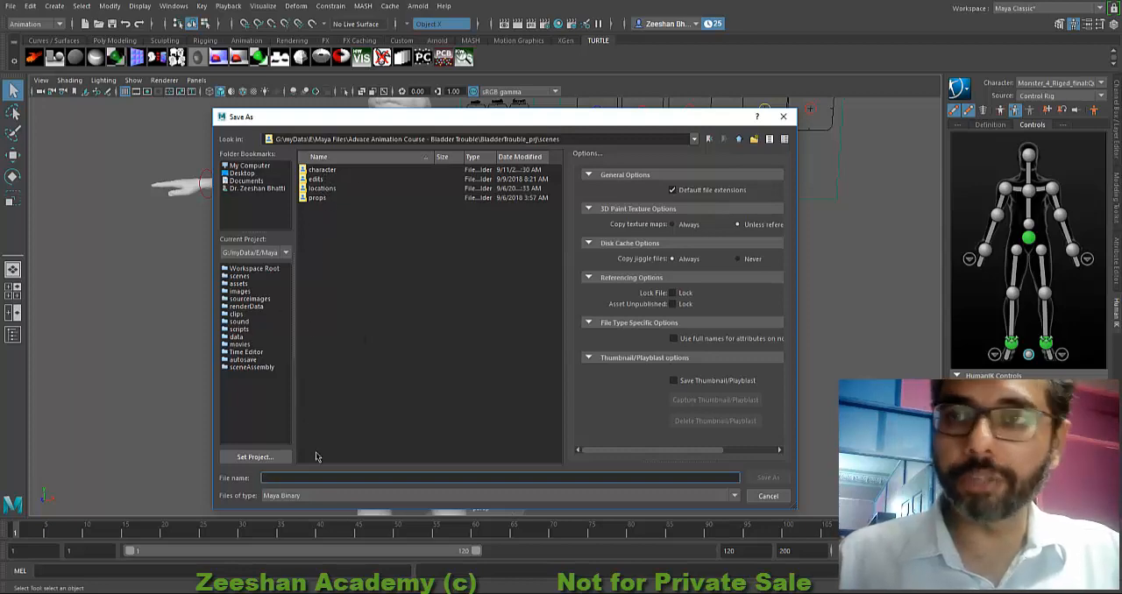
type("Scene_1_Shot_1")
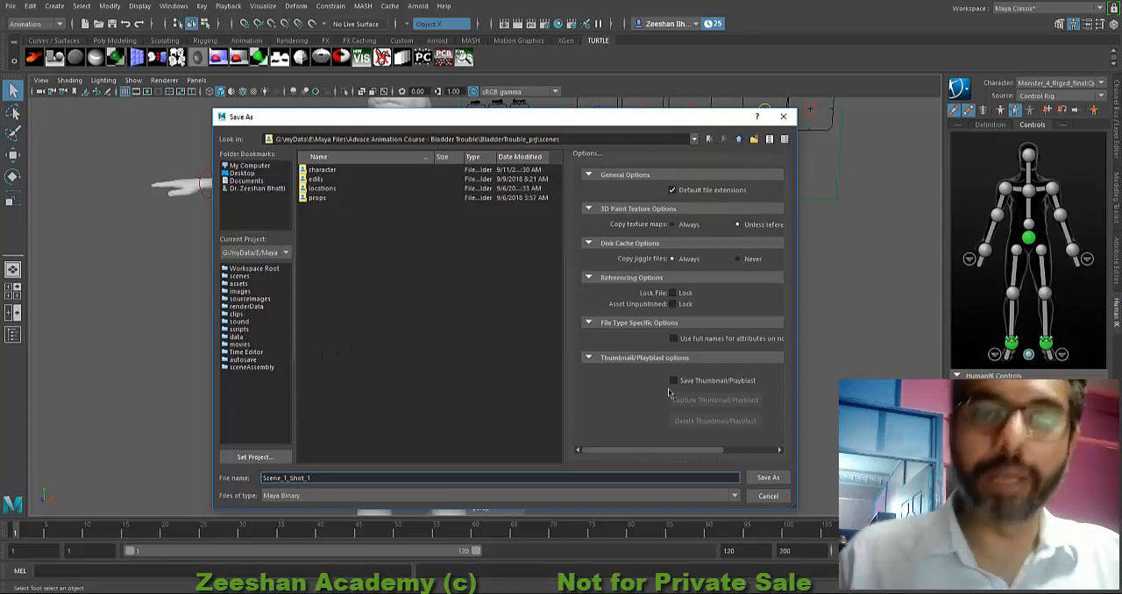
left_click(752, 478)
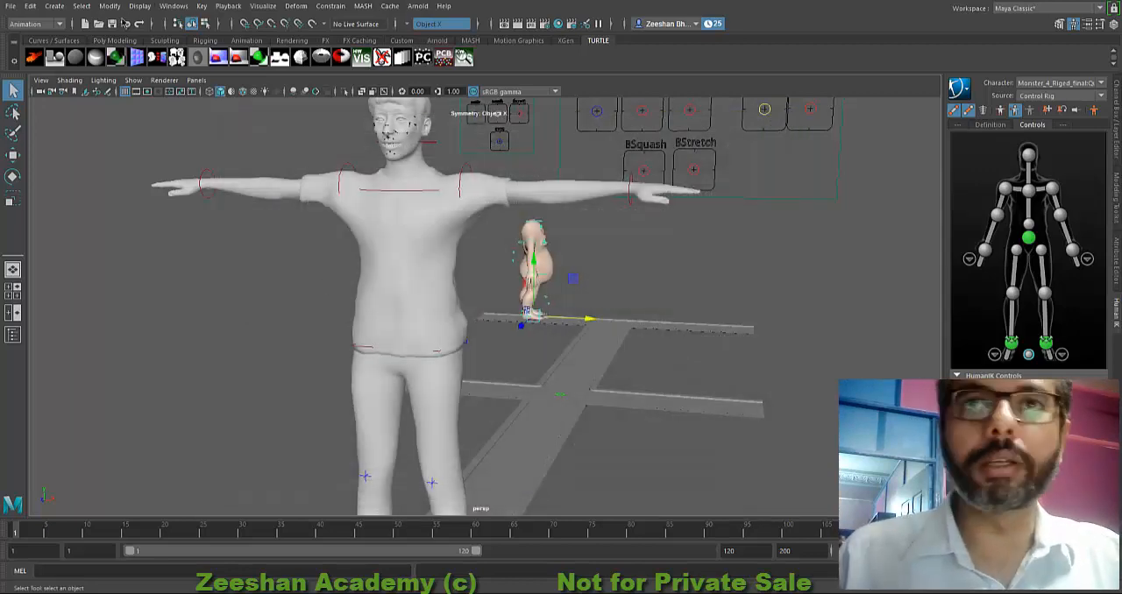